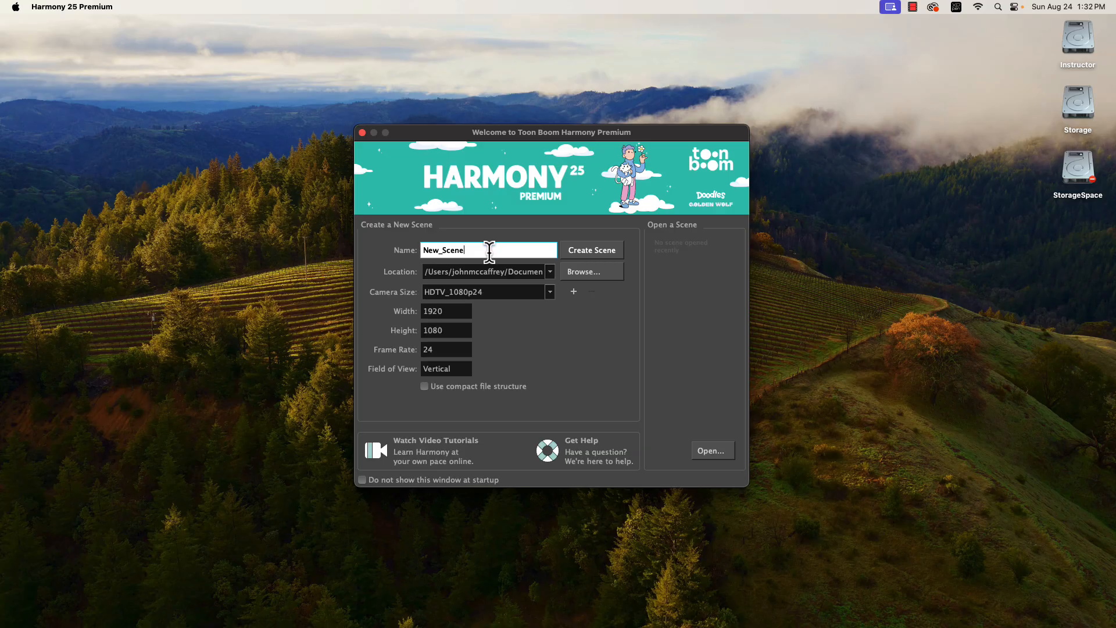
# - Create a new scene named first_animation in the animation folder with the HDTV_1080p24 camera size
pyautogui.doubleClick(492, 250)
pyautogui.write('first_animation')
pyautogui.click(580, 272)
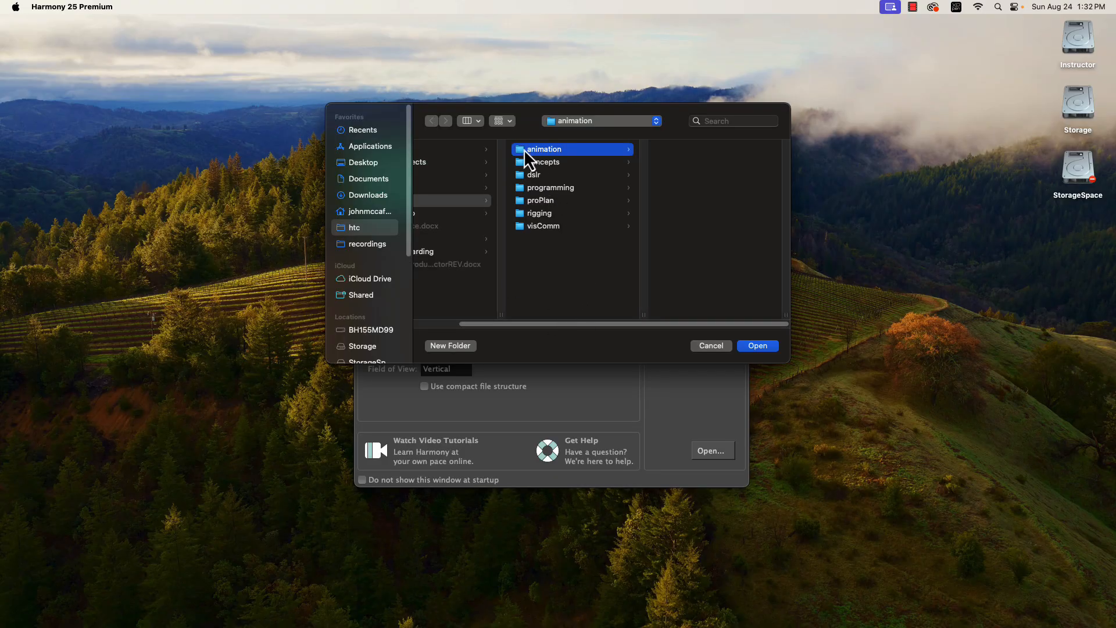
pyautogui.click(761, 347)
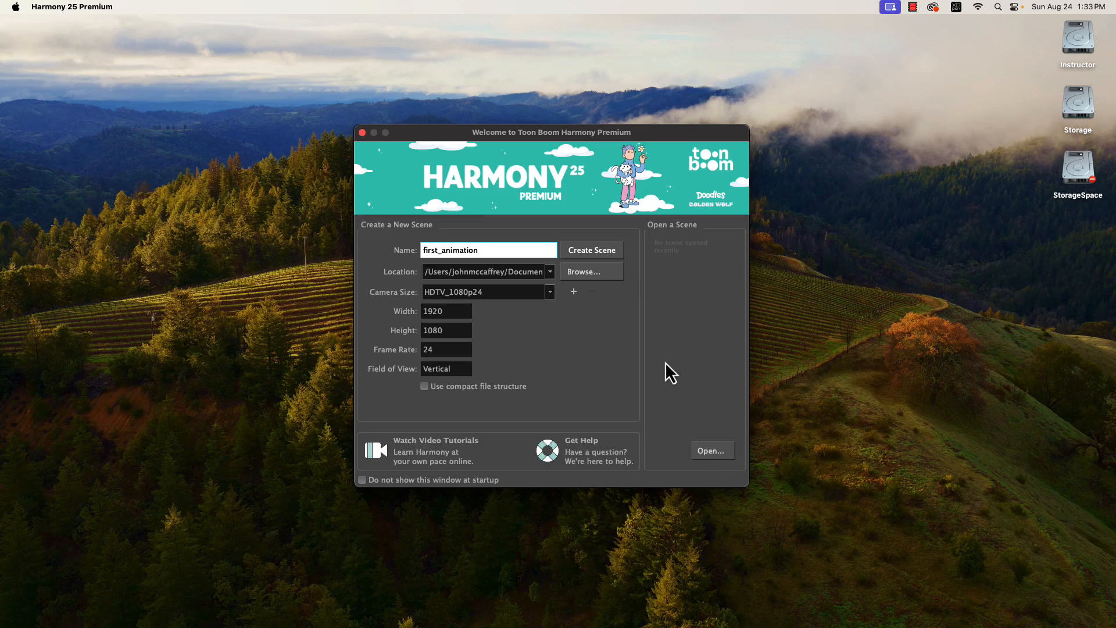
pyautogui.click(587, 249)
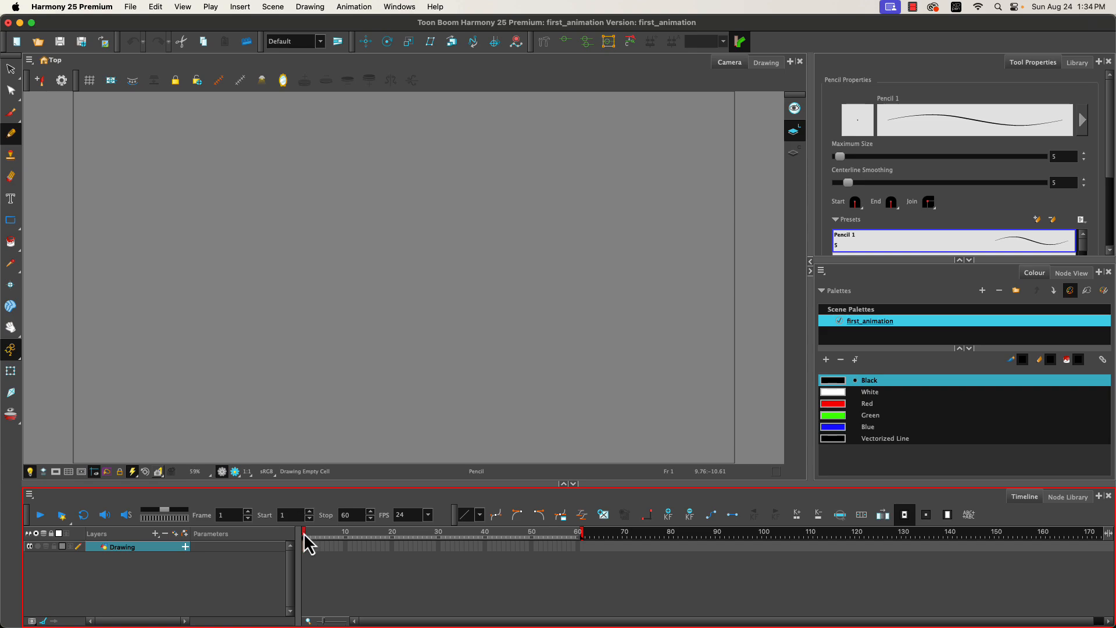
# - Examine the timeline, the list of available views, and the Drawing, Camera, Library and Tool Properties views
pyautogui.moveTo(304, 534)
pyautogui.mouseDown()
pyautogui.moveTo(444, 543)
pyautogui.moveTo(504, 534)
pyautogui.moveTo(306, 535)
pyautogui.moveTo(501, 543)
pyautogui.moveTo(304, 531)
pyautogui.moveTo(545, 525)
pyautogui.moveTo(285, 524)
pyautogui.mouseUp()
pyautogui.click(504, 547)
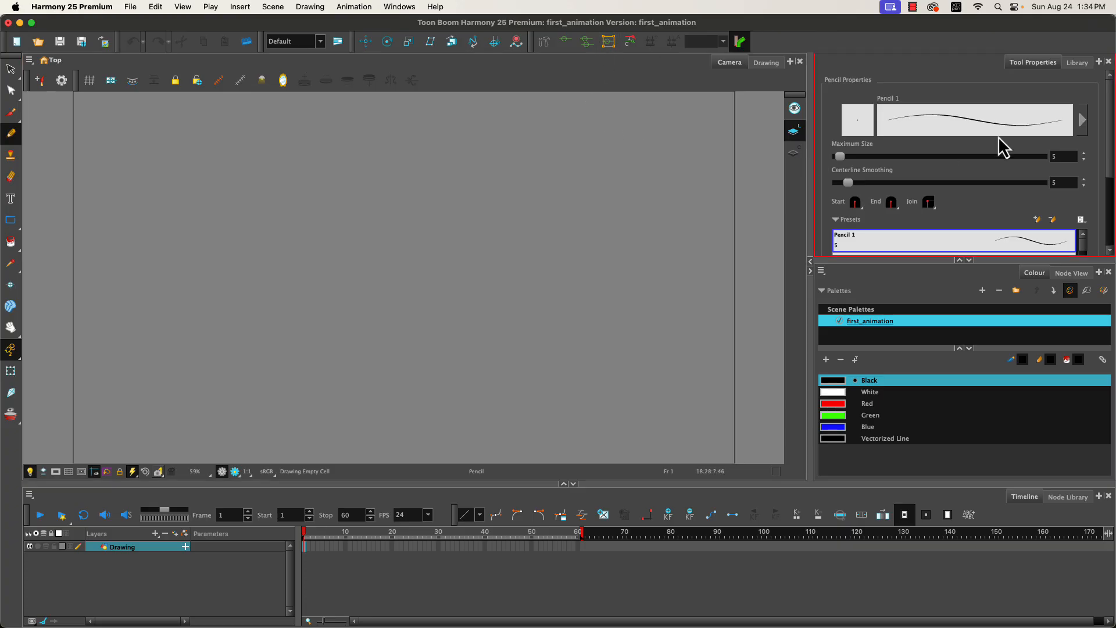
pyautogui.click(790, 62)
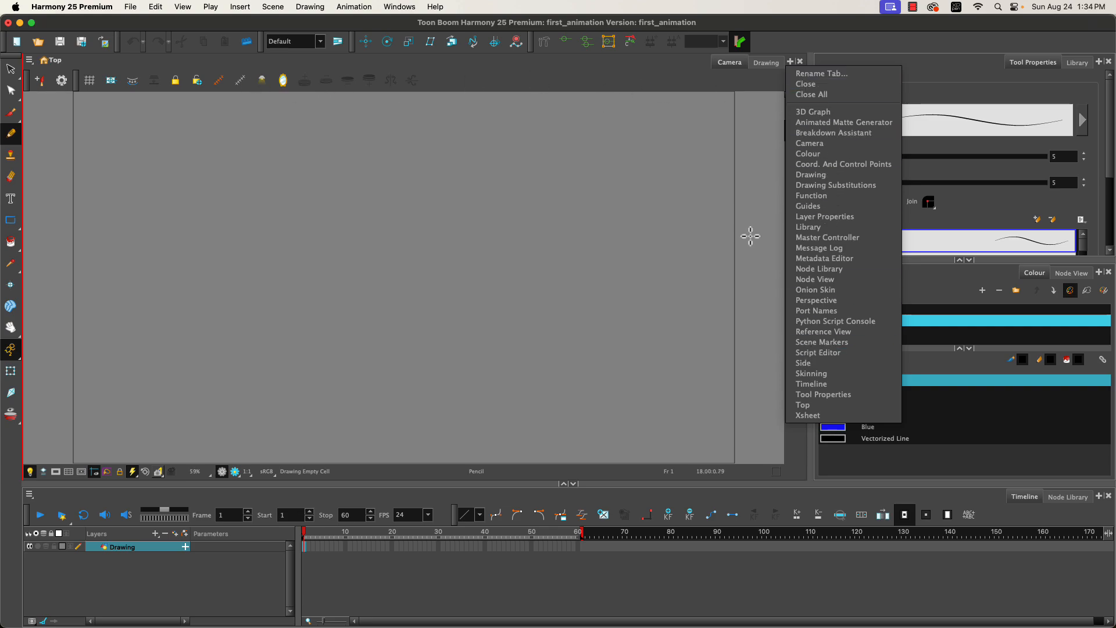
pyautogui.click(668, 74)
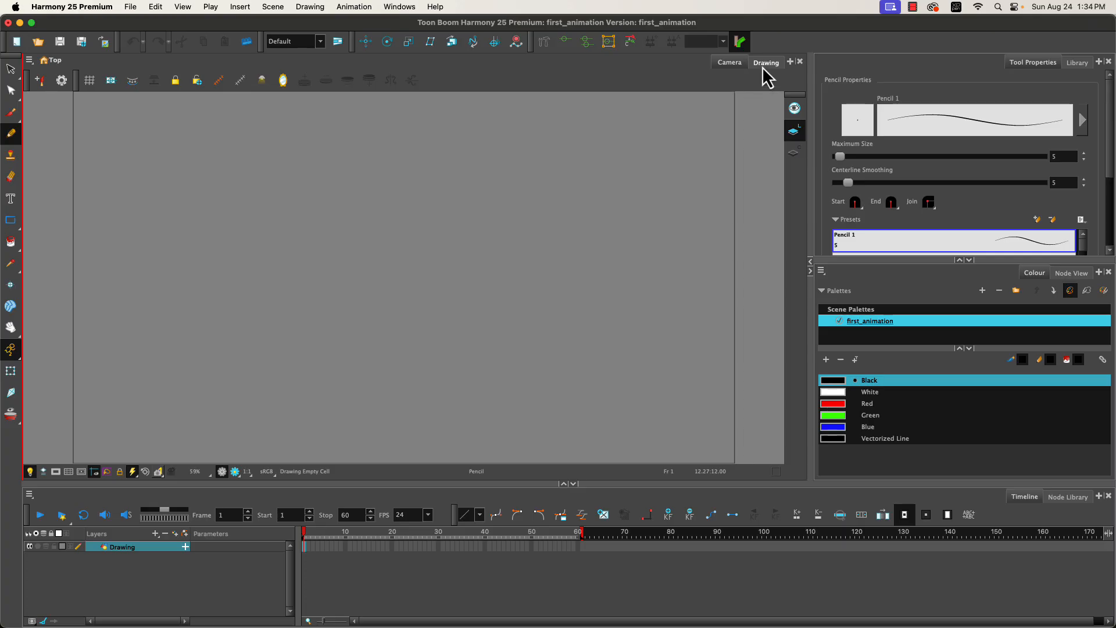
pyautogui.click(764, 65)
pyautogui.click(721, 63)
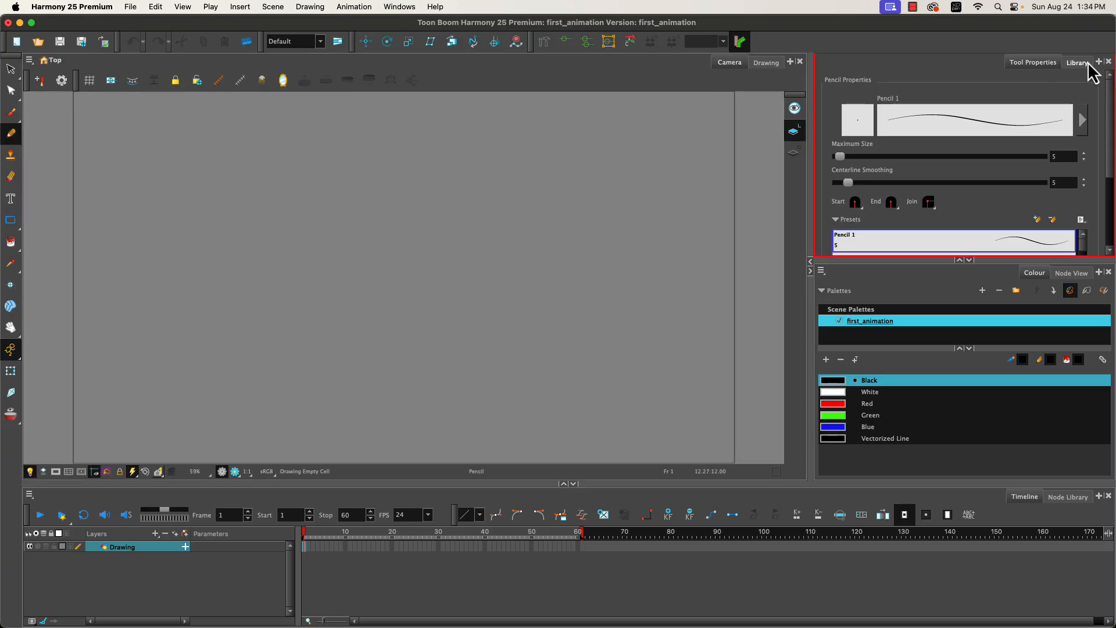
pyautogui.click(1063, 64)
pyautogui.click(1024, 63)
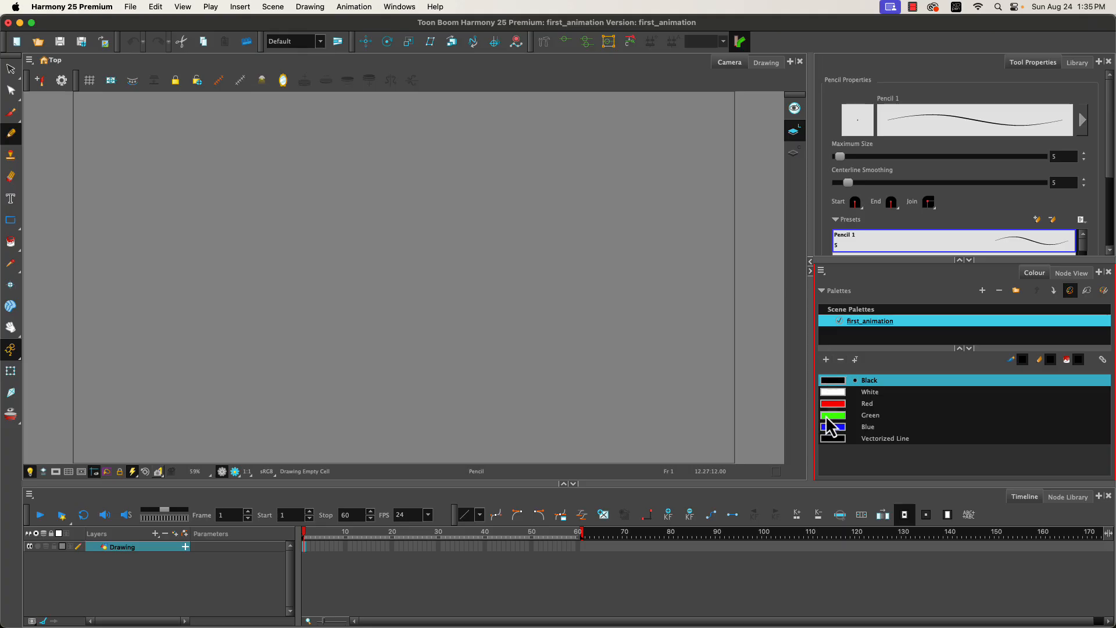
# - Add a new colour to the first_animation palette and set it to a purple with RGB 168, 83, 175
pyautogui.click(826, 359)
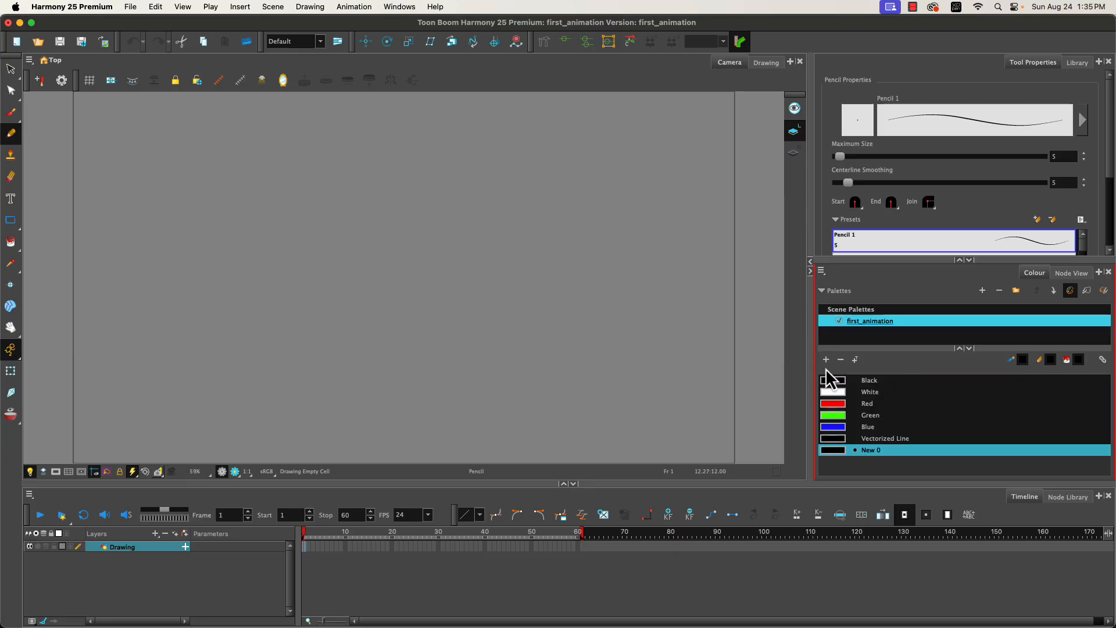
pyautogui.doubleClick(830, 455)
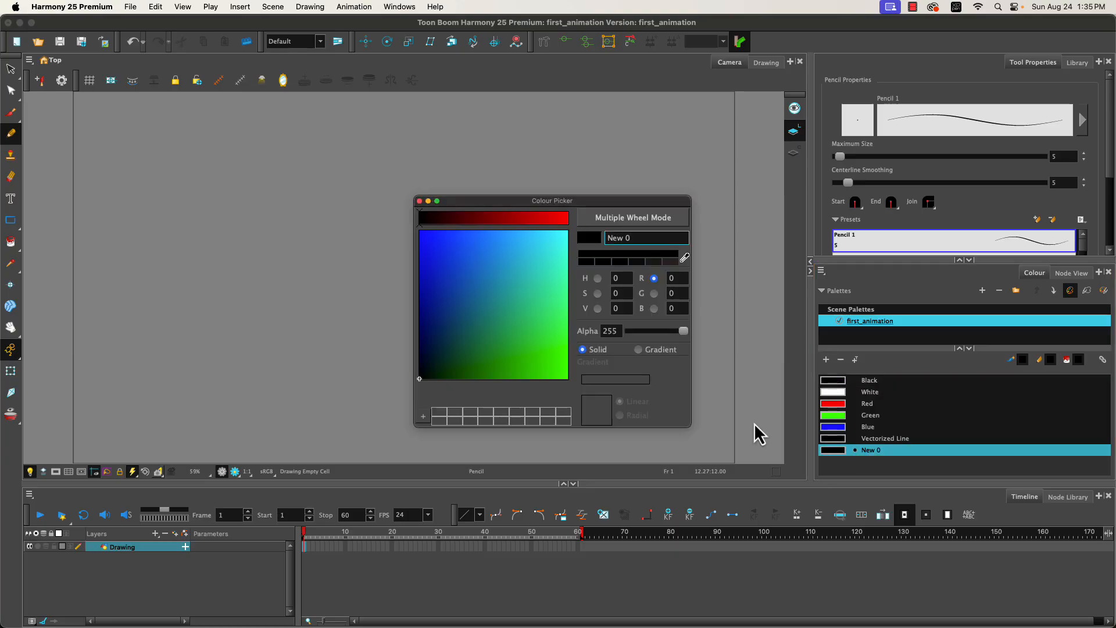
pyautogui.click(500, 296)
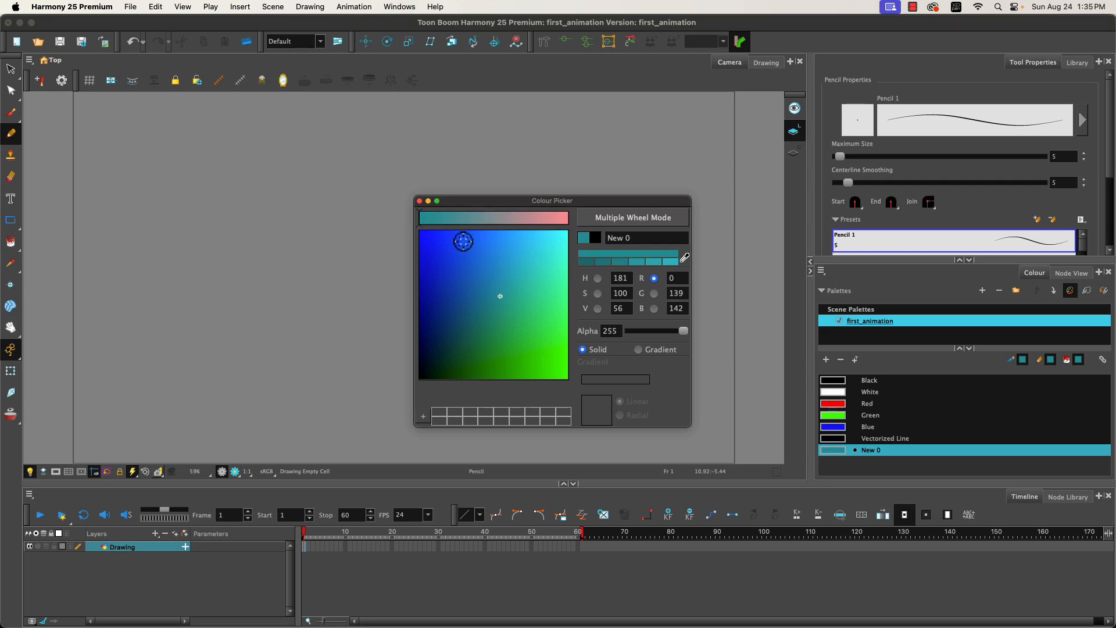
pyautogui.moveTo(447, 221); pyautogui.dragTo(517, 224)
pyautogui.click(468, 277)
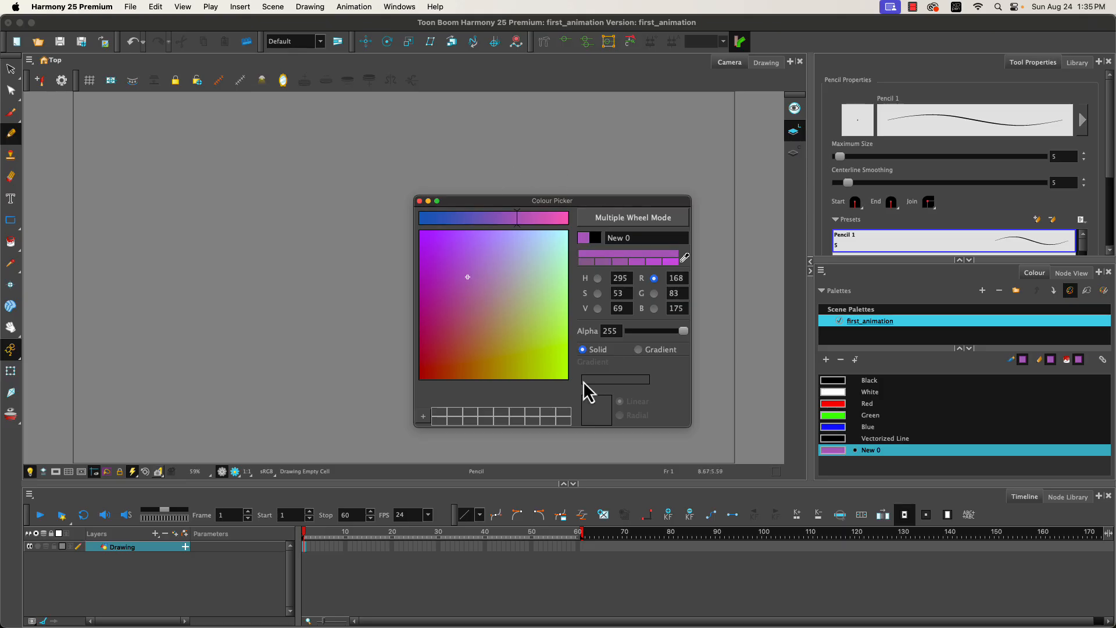
# - Refine the new colour in Multiple Wheel Mode to hue 281, saturation 80 and value 81
pyautogui.click(602, 222)
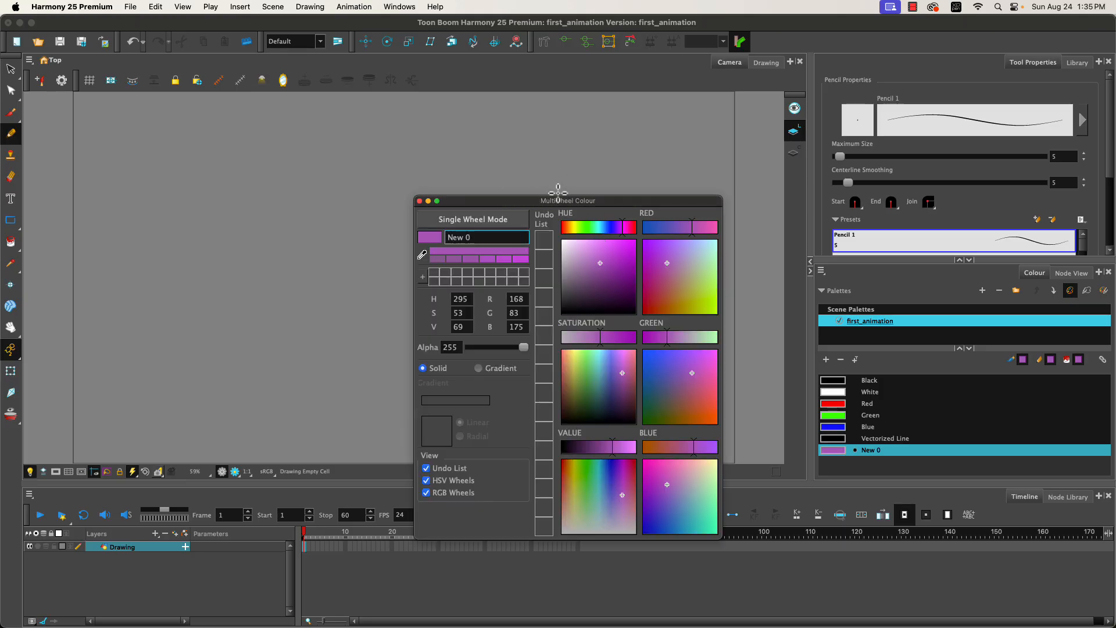
pyautogui.click(448, 224)
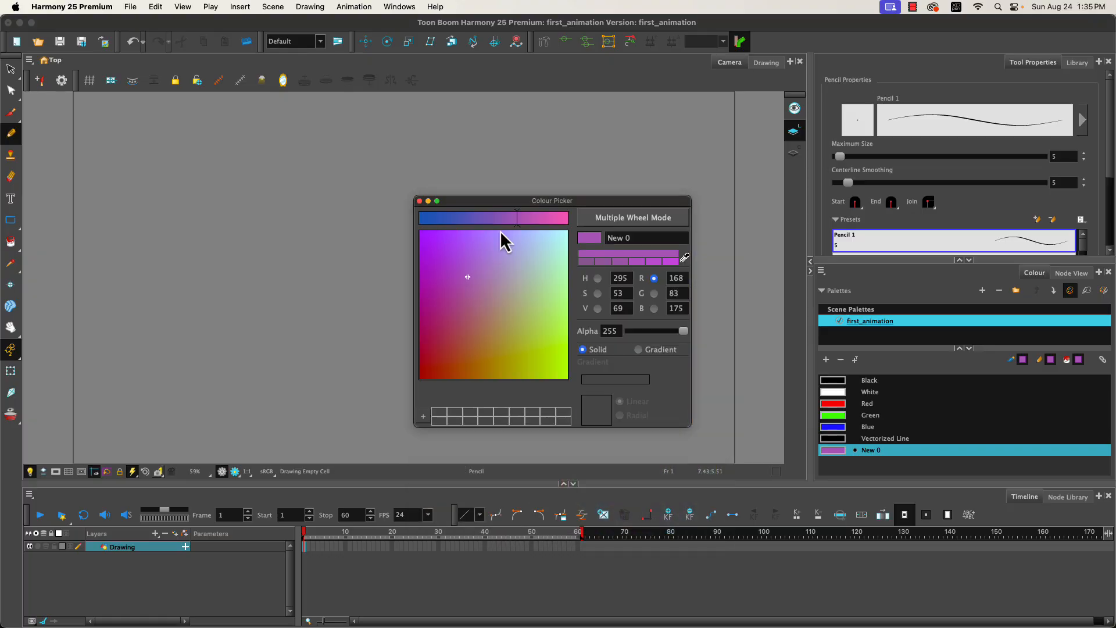
pyautogui.click(612, 217)
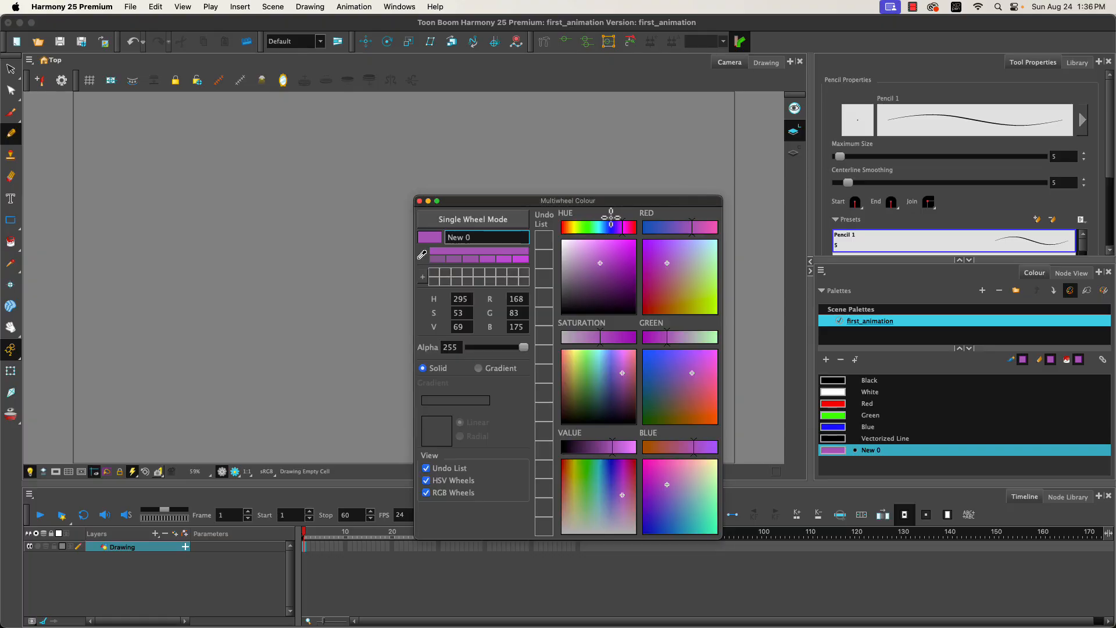
pyautogui.moveTo(621, 227)
pyautogui.mouseDown()
pyautogui.moveTo(572, 229)
pyautogui.moveTo(620, 233)
pyautogui.mouseUp()
pyautogui.moveTo(615, 336); pyautogui.dragTo(619, 338)
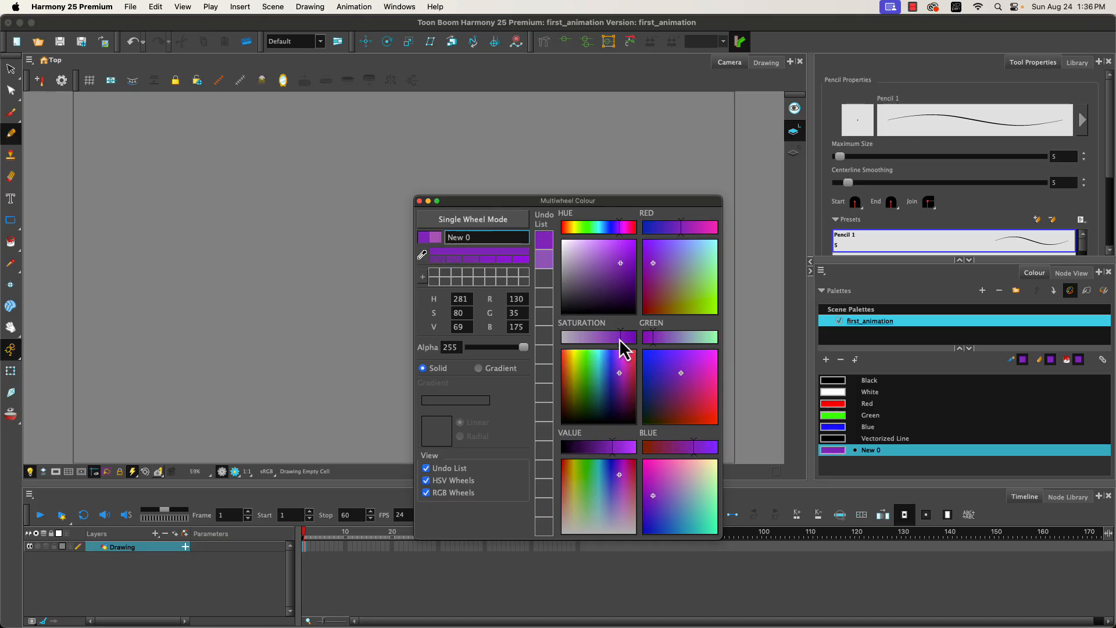
pyautogui.moveTo(615, 447); pyautogui.dragTo(621, 448)
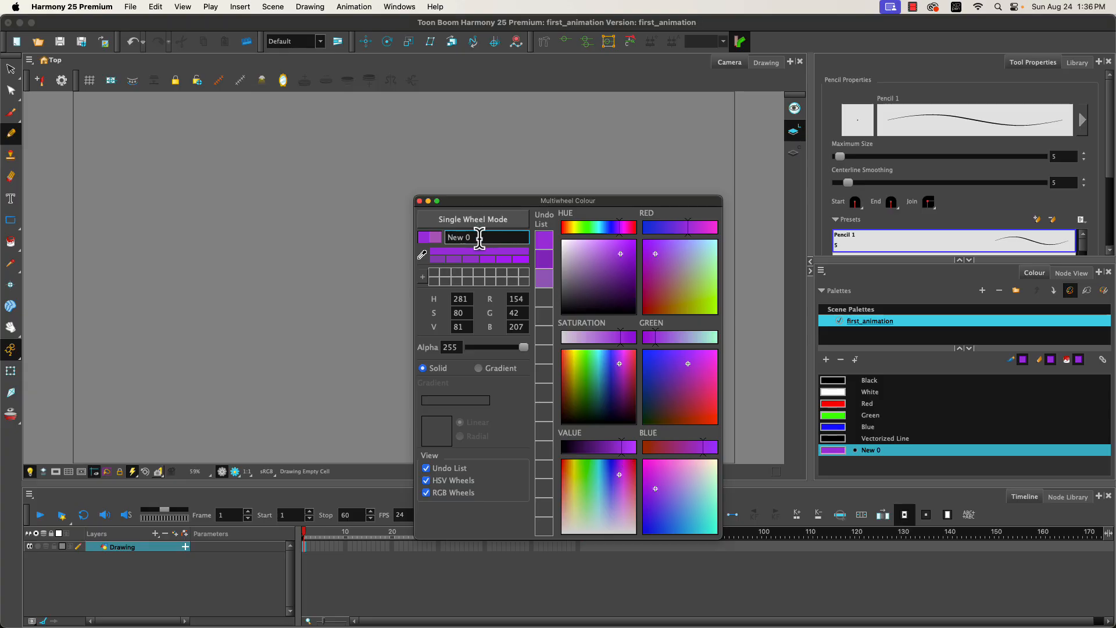
# - Name the new colour purple and close the colour editor
pyautogui.click(447, 237)
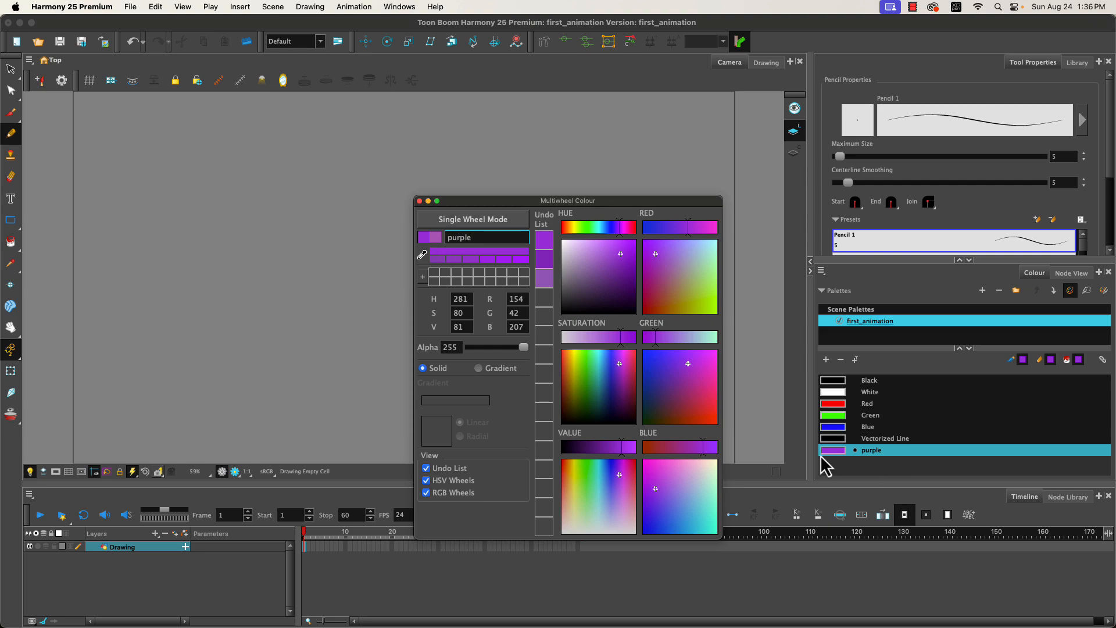
pyautogui.moveTo(421, 205); pyautogui.dragTo(420, 204)
pyautogui.click(418, 202)
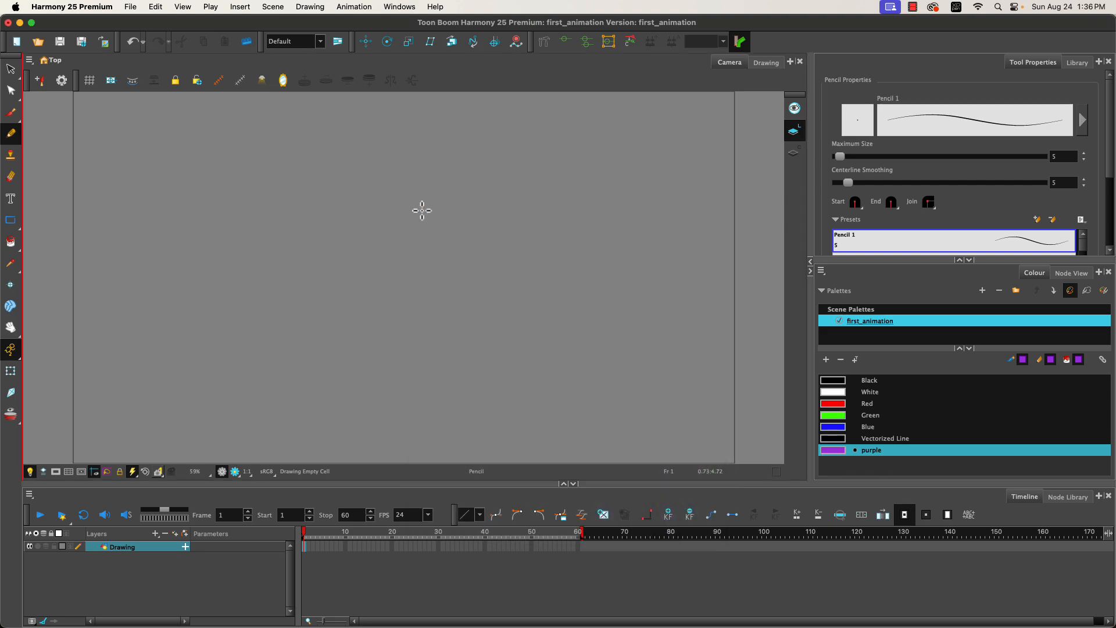
pyautogui.click(838, 459)
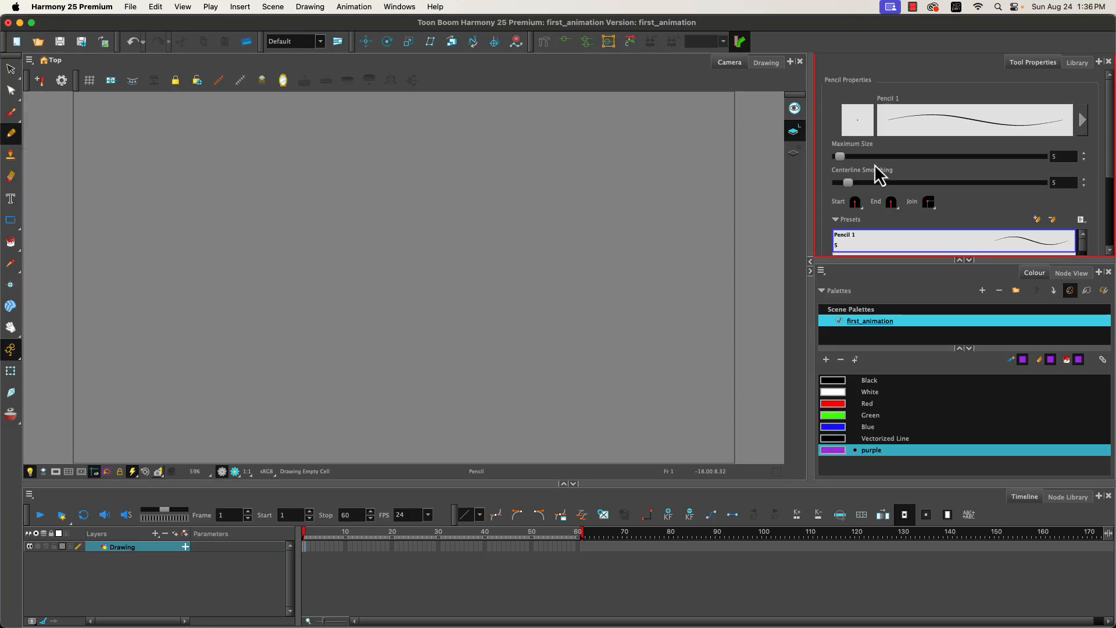
# - Browse the pencil presets and turn off the two enabled pencil options below the preset list
pyautogui.scroll(-3, 1110, 233)
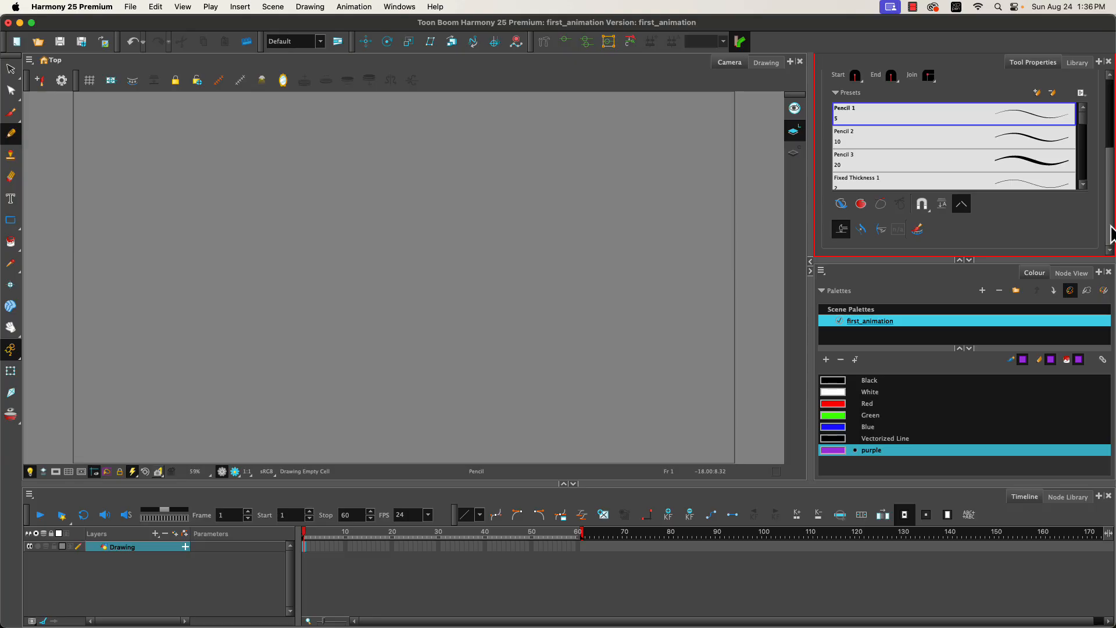
pyautogui.scroll(-6, 1081, 125)
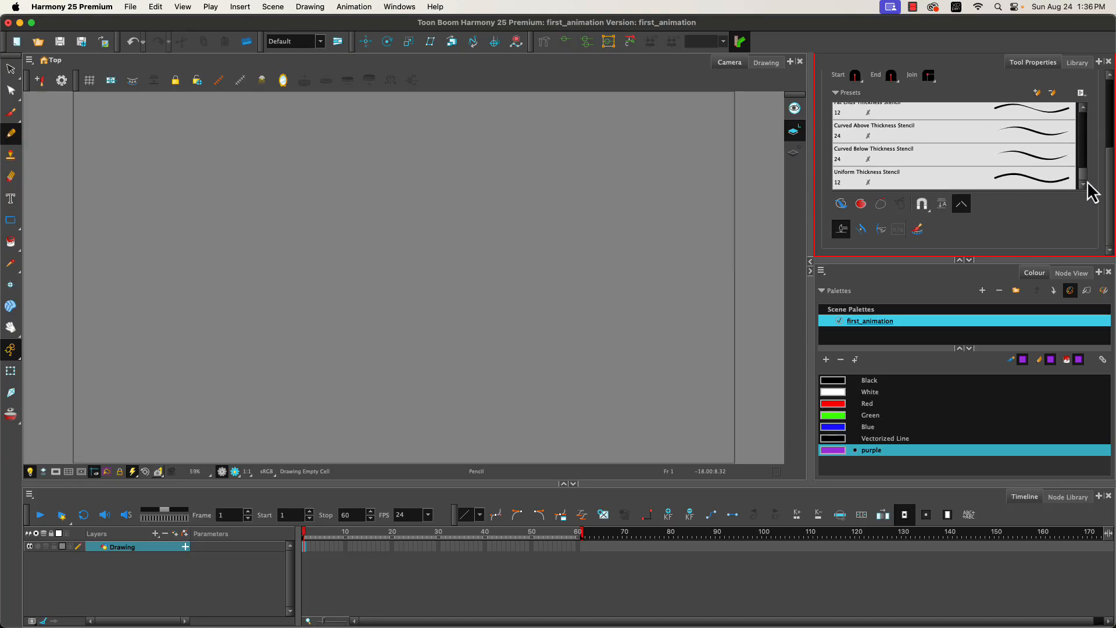
pyautogui.scroll(5, 1092, 192)
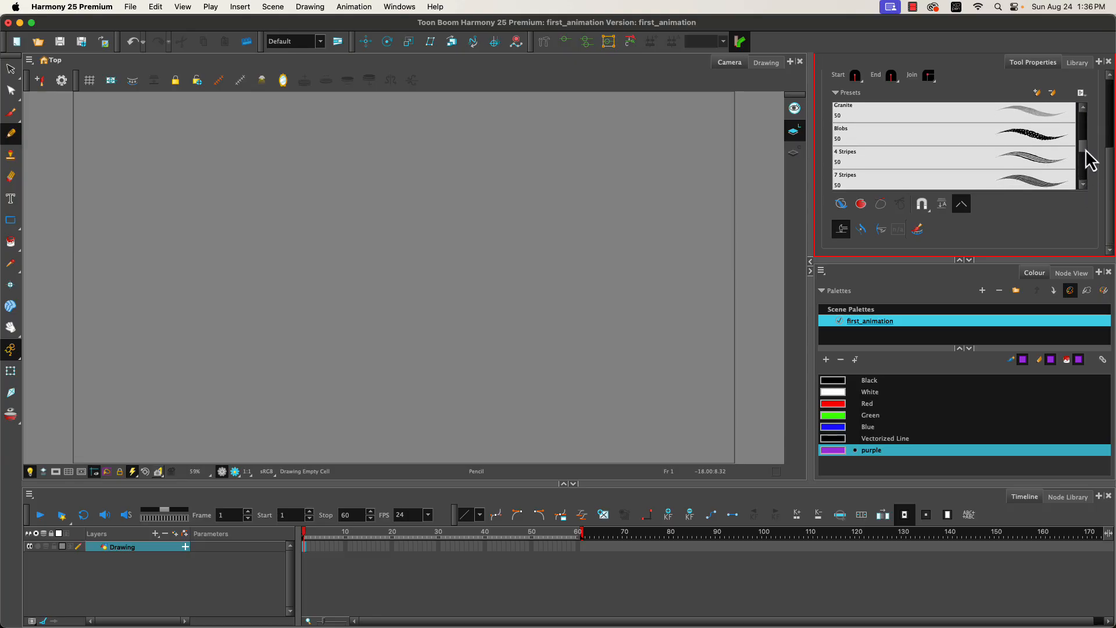
pyautogui.scroll(-4, 1086, 149)
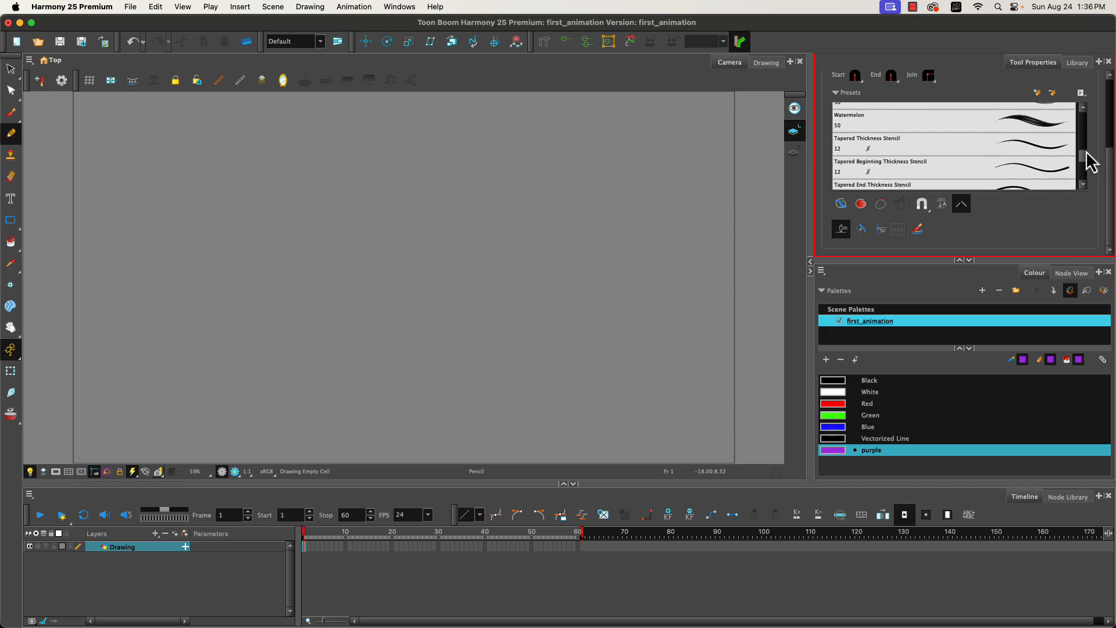
pyautogui.scroll(7, 1086, 151)
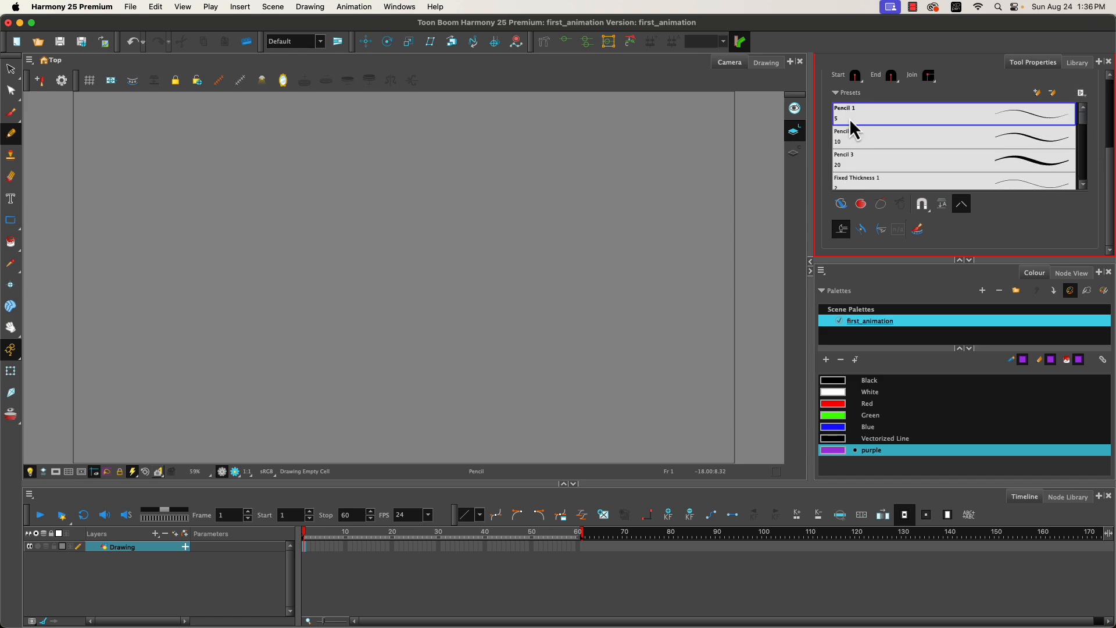
pyautogui.click(841, 229)
pyautogui.click(962, 204)
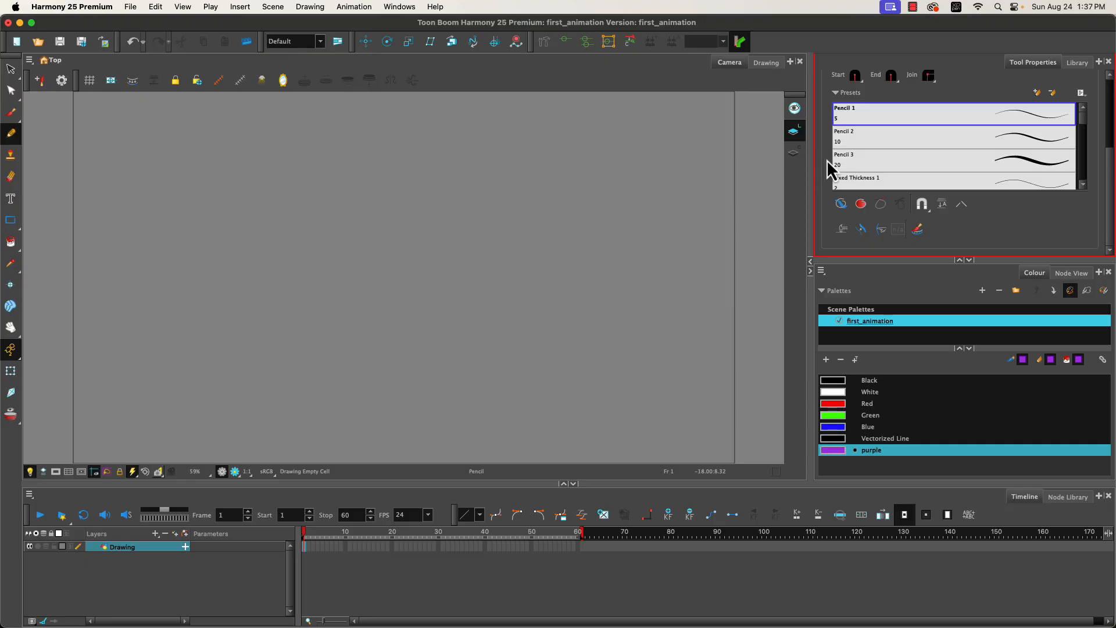
# - Open the detailed Pencil 1 properties and draw a thin, wobbly vertical purple test stroke on the canvas
pyautogui.scroll(4, 826, 160)
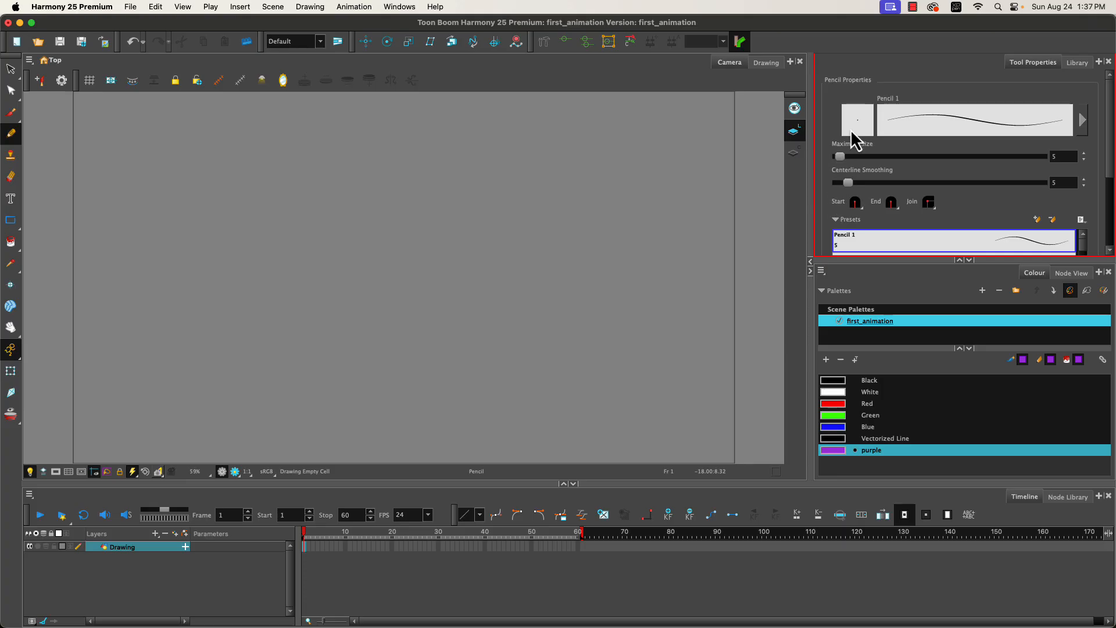
pyautogui.click(855, 138)
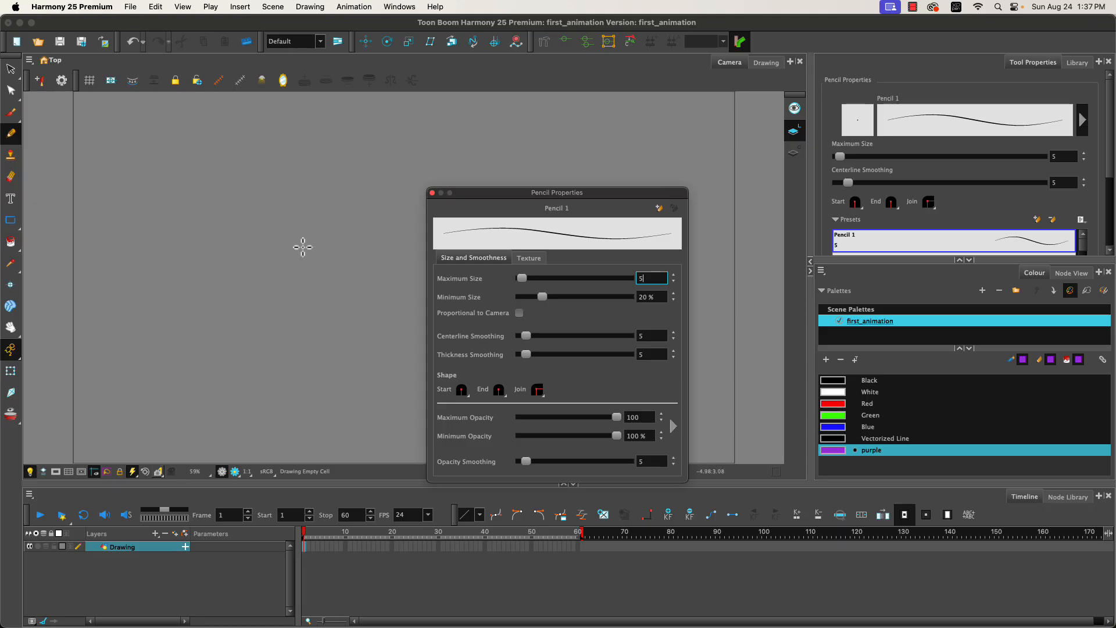
pyautogui.moveTo(291, 200); pyautogui.dragTo(290, 284)
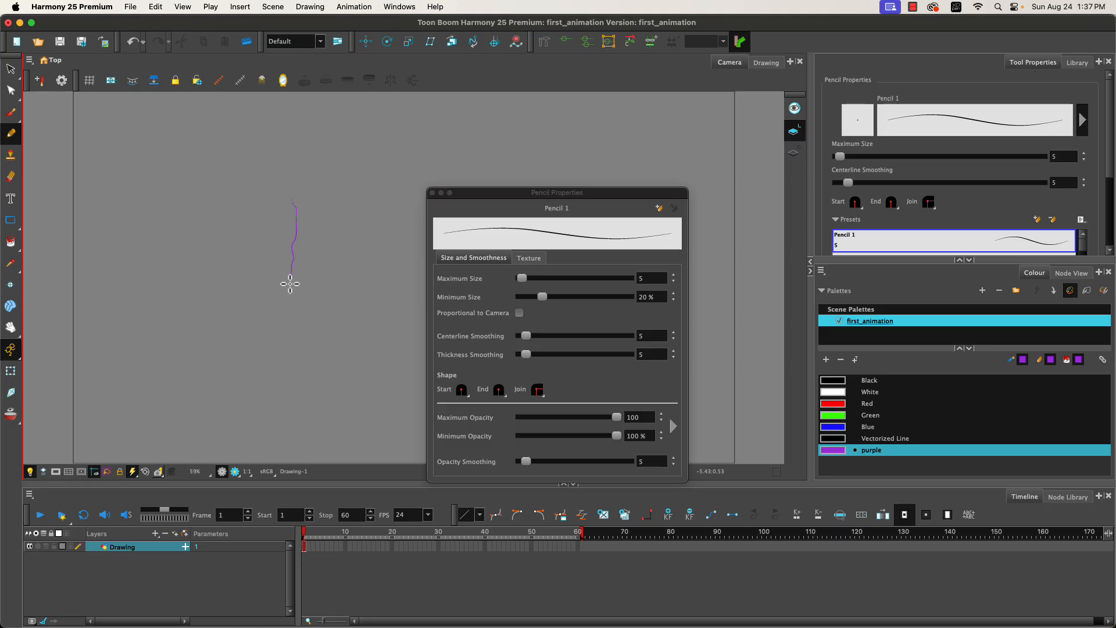
# - Set the pencil's Centerline Smoothing to 20.2 and draw one long vertical and one hooked test stroke to the right of the first
pyautogui.moveTo(526, 335)
pyautogui.mouseDown()
pyautogui.moveTo(555, 337)
pyautogui.moveTo(542, 334)
pyautogui.mouseUp()
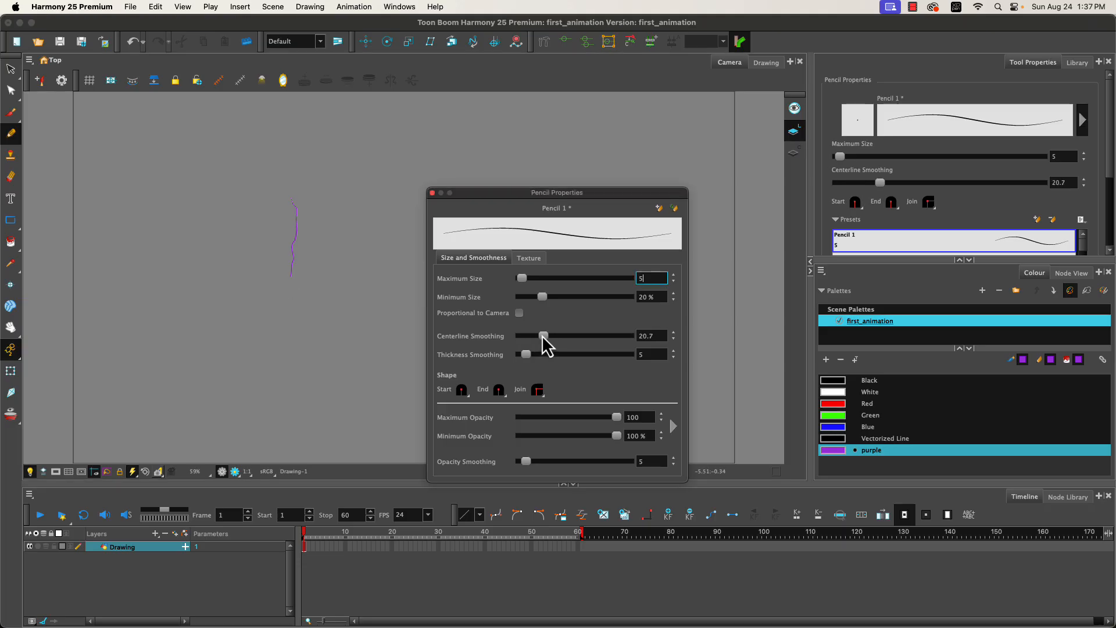
pyautogui.moveTo(310, 207); pyautogui.dragTo(308, 354)
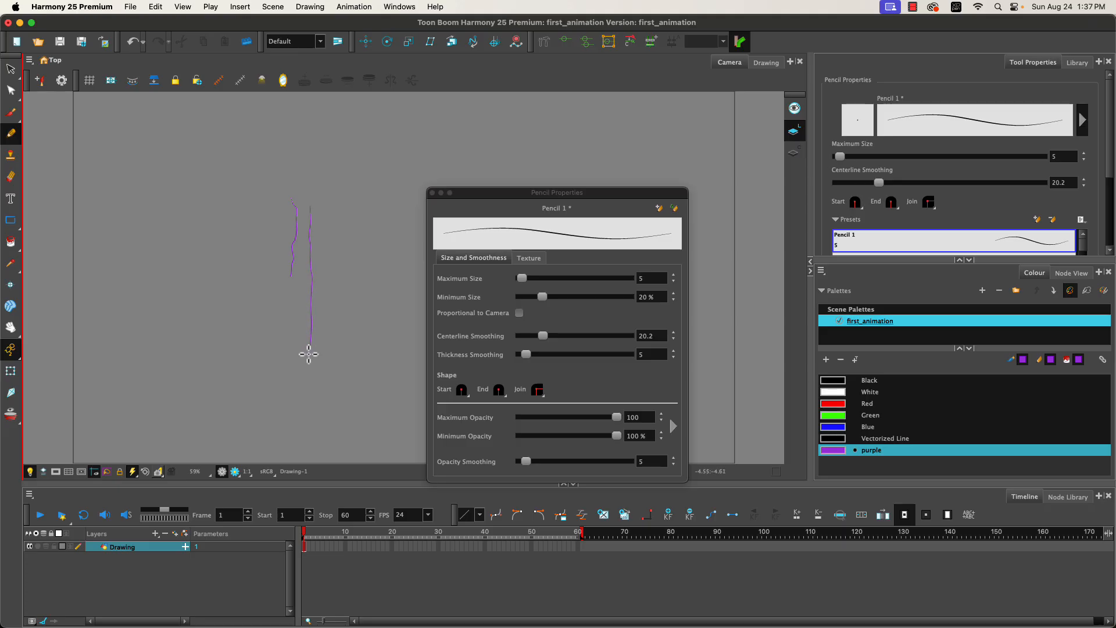
pyautogui.moveTo(323, 210)
pyautogui.mouseDown()
pyautogui.moveTo(344, 270)
pyautogui.moveTo(324, 284)
pyautogui.mouseUp()
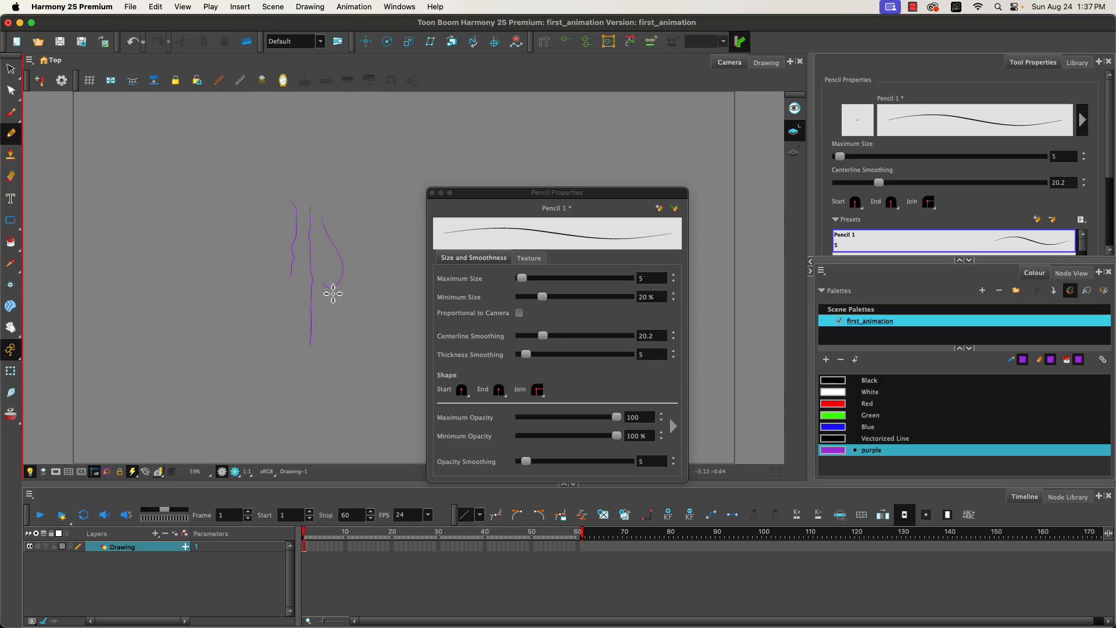
# - Set the pencil's Maximum Size to 38.4 and draw a wavy and a straight thick stroke to the left of the thin ones
pyautogui.moveTo(521, 279); pyautogui.dragTo(534, 289)
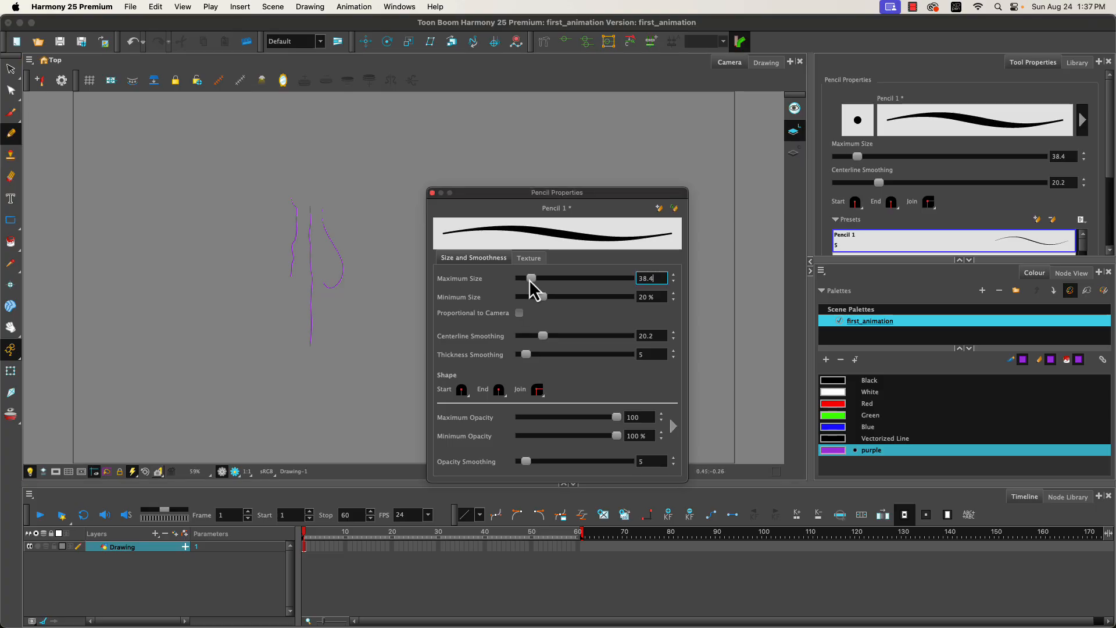
pyautogui.moveTo(249, 199)
pyautogui.mouseDown()
pyautogui.moveTo(250, 271)
pyautogui.moveTo(270, 306)
pyautogui.moveTo(263, 361)
pyautogui.mouseUp()
pyautogui.moveTo(228, 195); pyautogui.dragTo(237, 338)
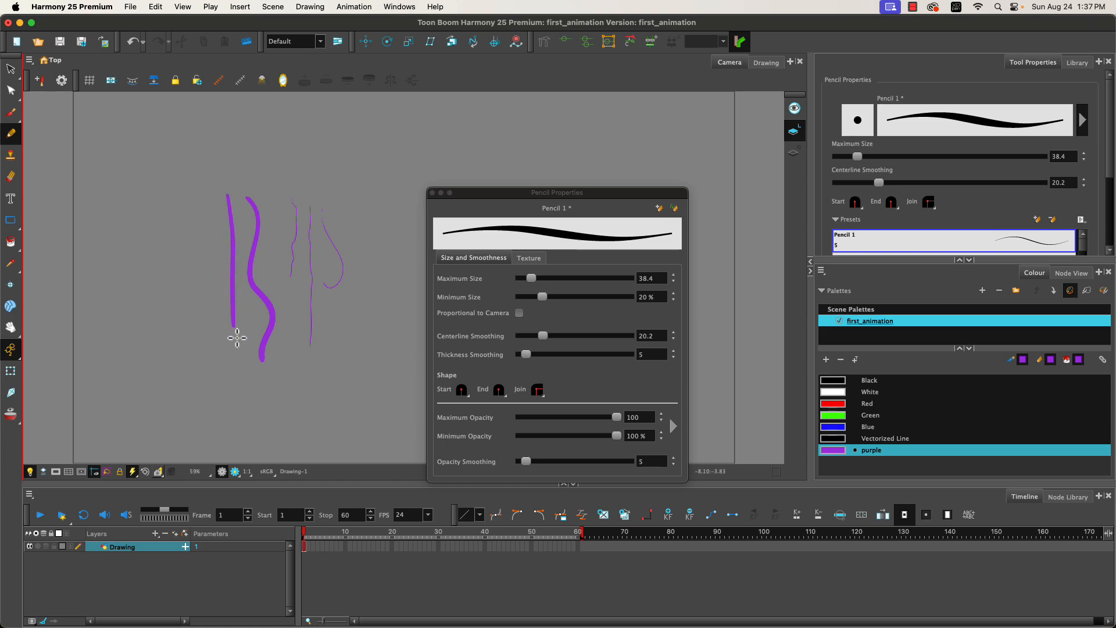
# - Set the pencil's Centerline Smoothing to 0 and draw another thick vertical stroke to the left of the existing strokes
pyautogui.moveTo(542, 336); pyautogui.dragTo(519, 336)
pyautogui.moveTo(203, 199); pyautogui.dragTo(212, 369)
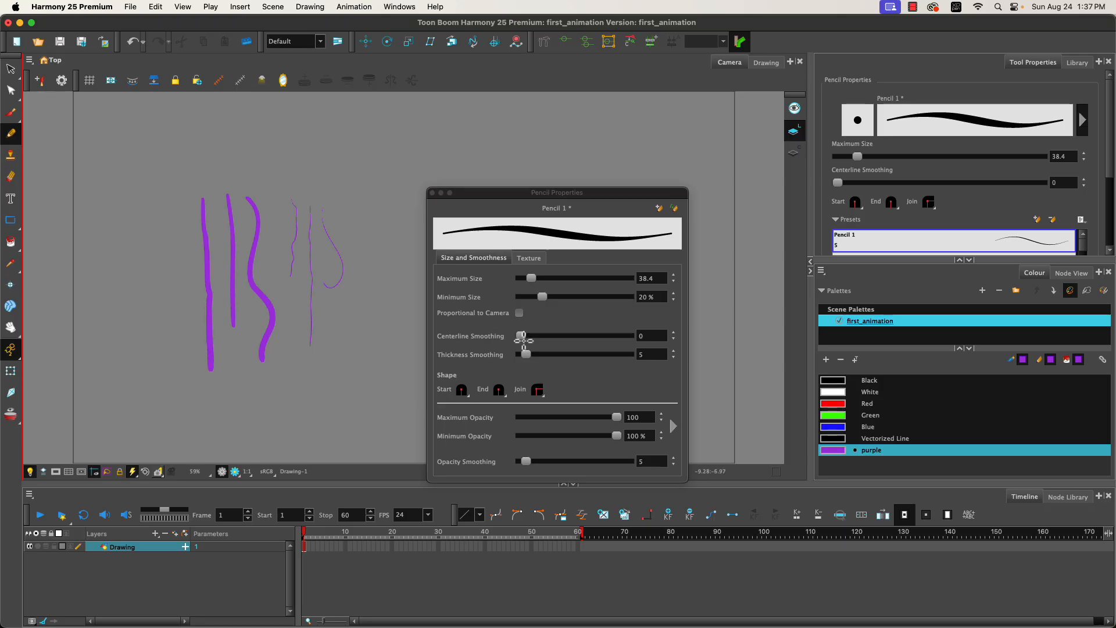
# - Set the pencil's Centerline Smoothing to 13.8 and close the detailed pencil properties
pyautogui.moveTo(520, 336); pyautogui.dragTo(539, 350)
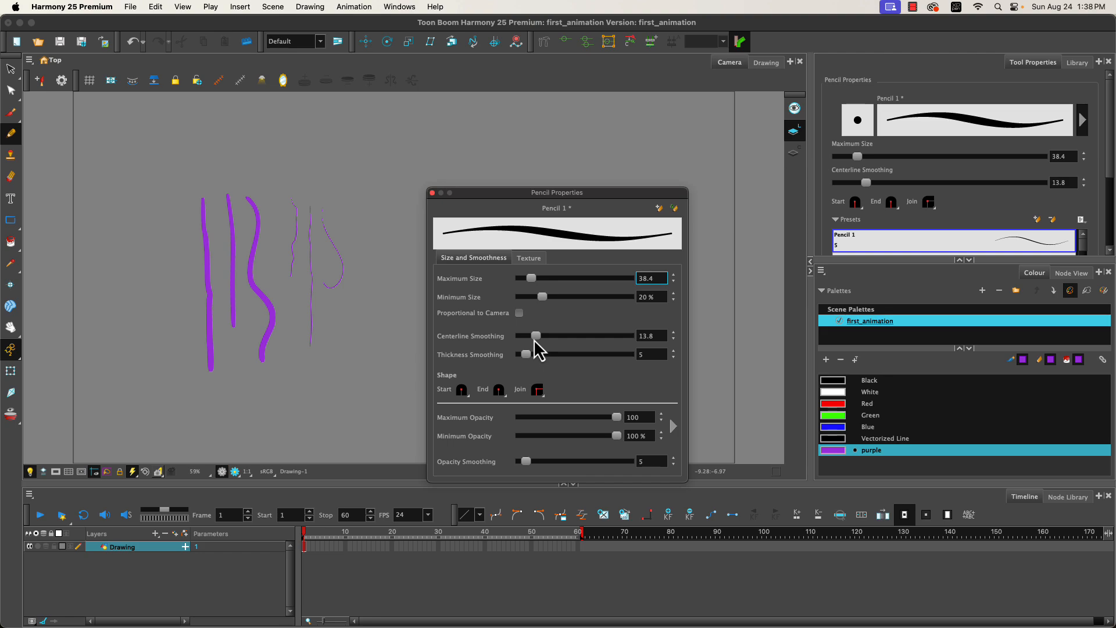
pyautogui.click(432, 194)
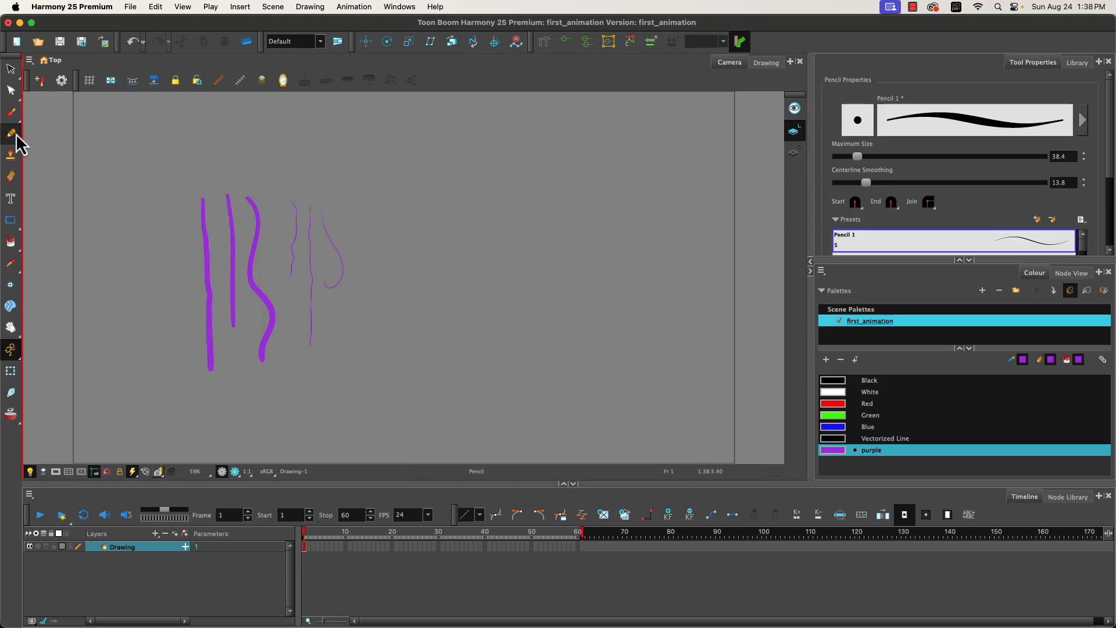
# - Add a new palette colour named teal and set its hue to 193
pyautogui.click(826, 360)
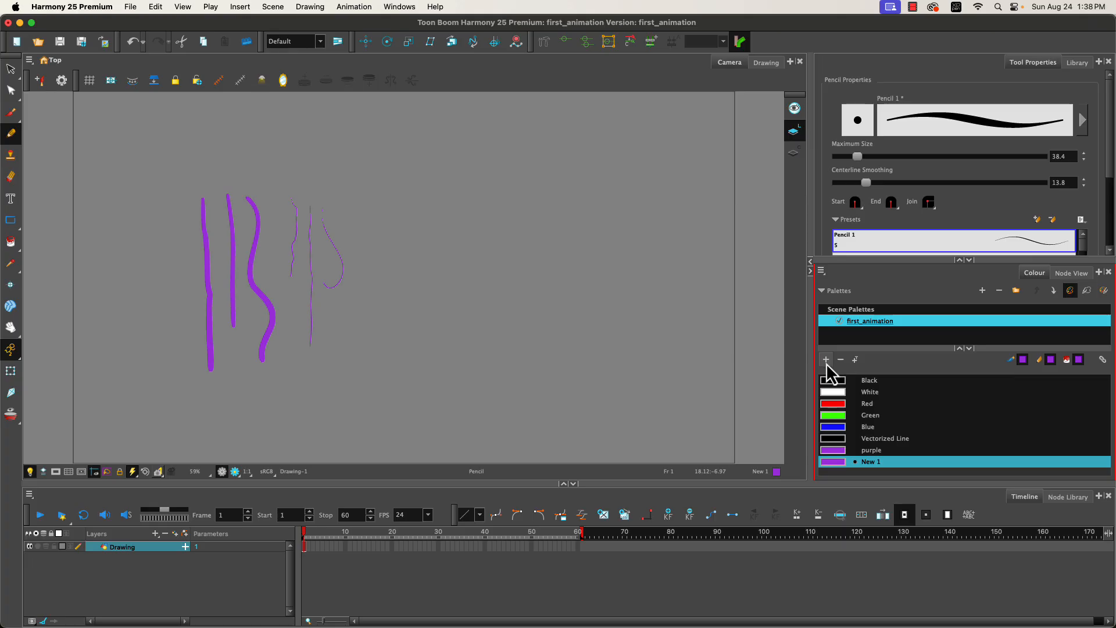
pyautogui.doubleClick(828, 464)
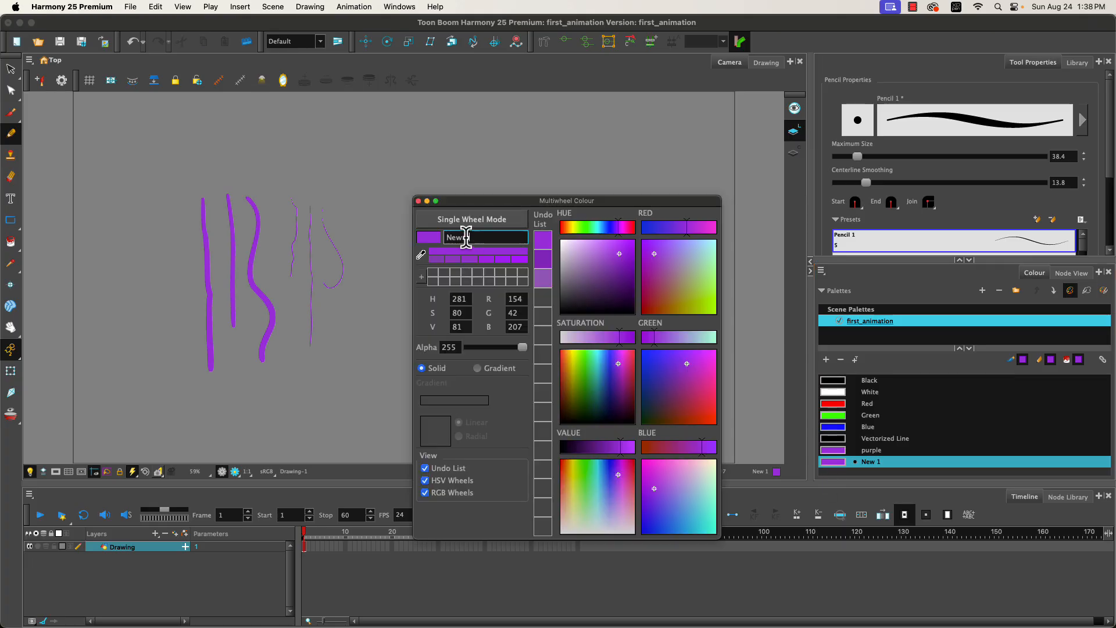
pyautogui.moveTo(470, 238); pyautogui.dragTo(409, 240)
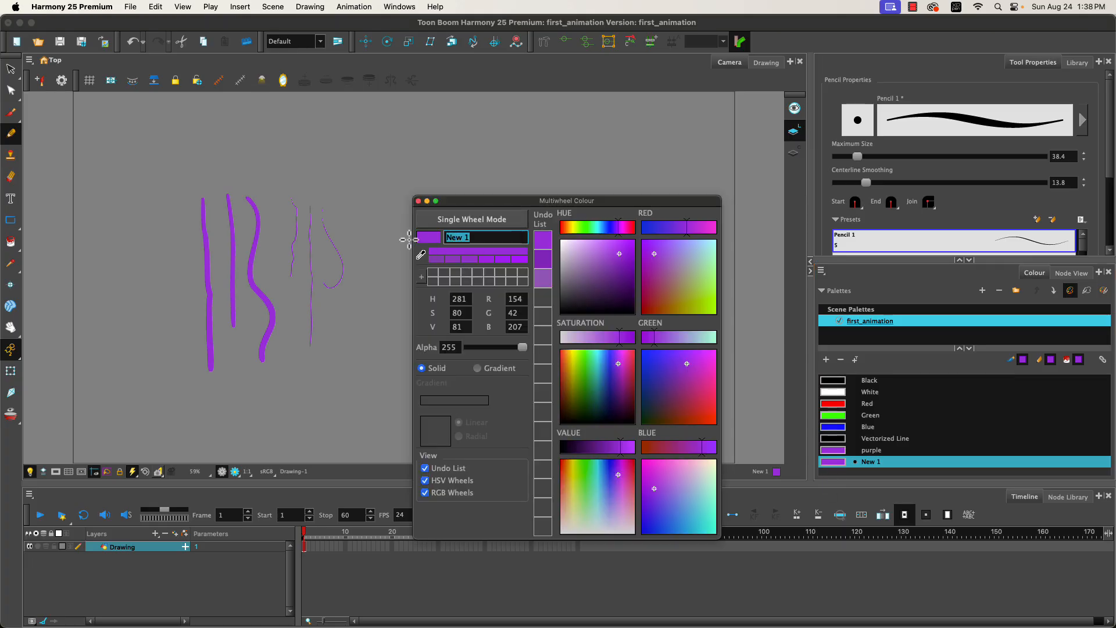
pyautogui.write('teal')
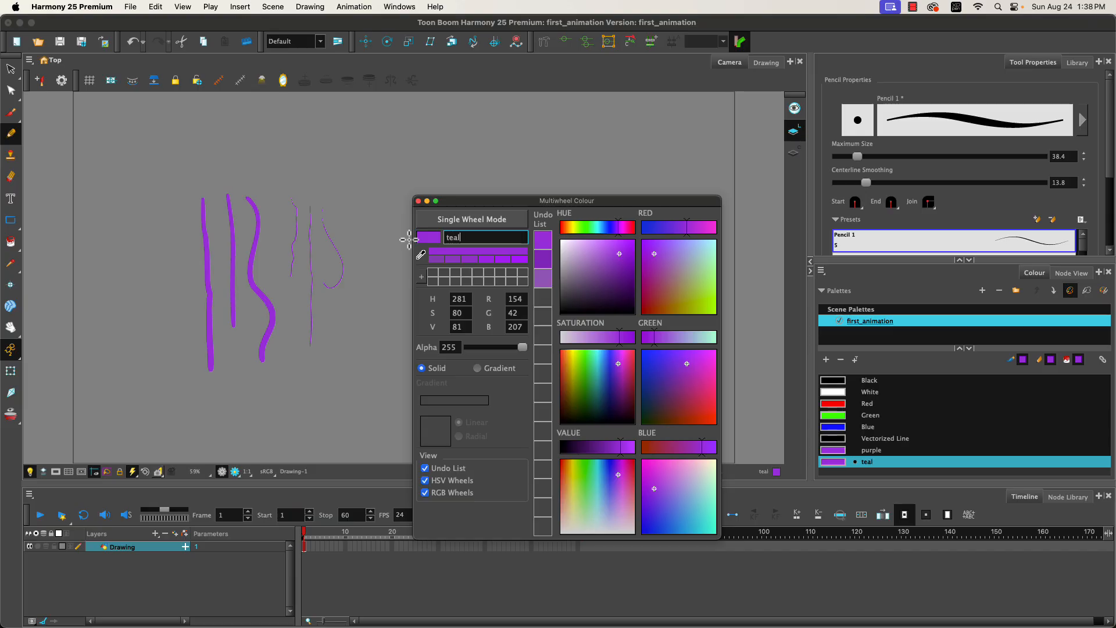
pyautogui.moveTo(618, 227); pyautogui.dragTo(600, 228)
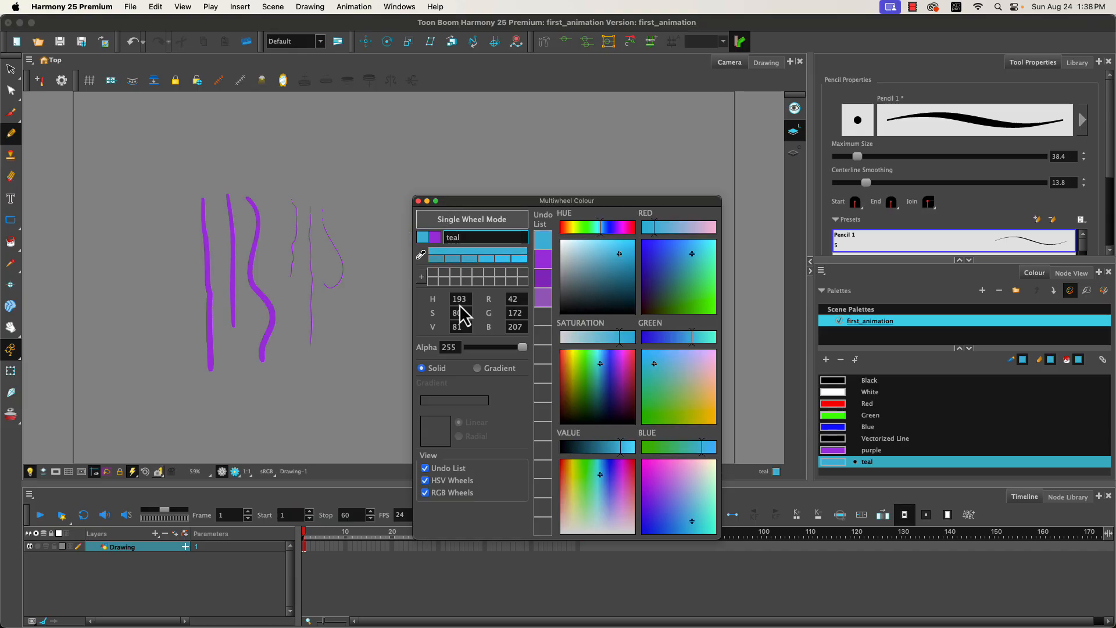
pyautogui.click(419, 201)
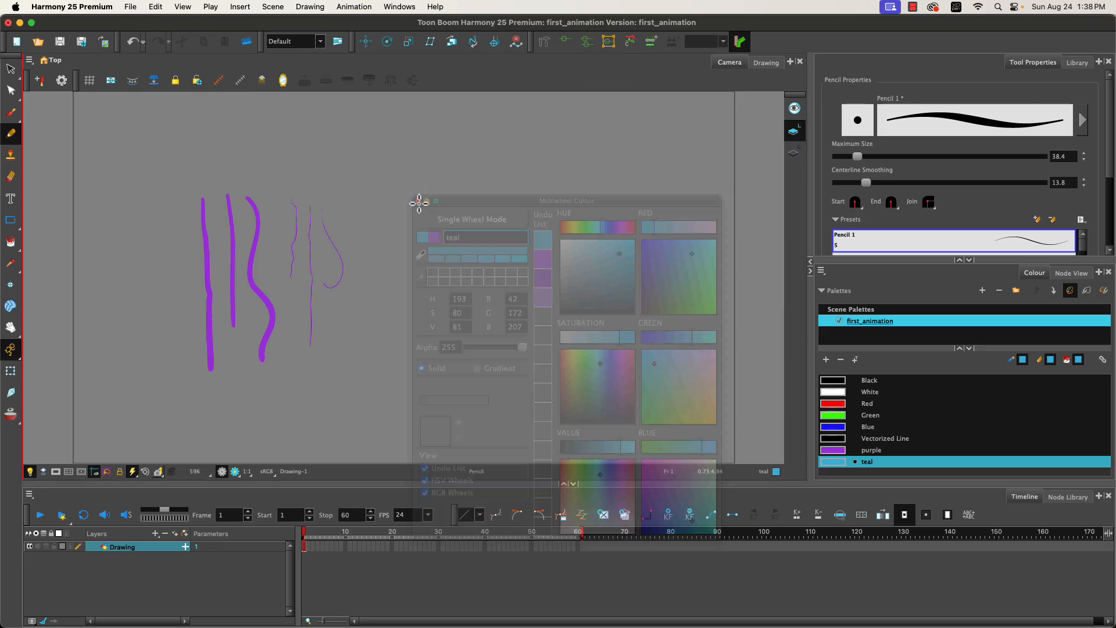
# - With the Brush at a maximum size of 100.3, paint three thick, overlapping teal scribbles to the right of the purple strokes
pyautogui.click(12, 113)
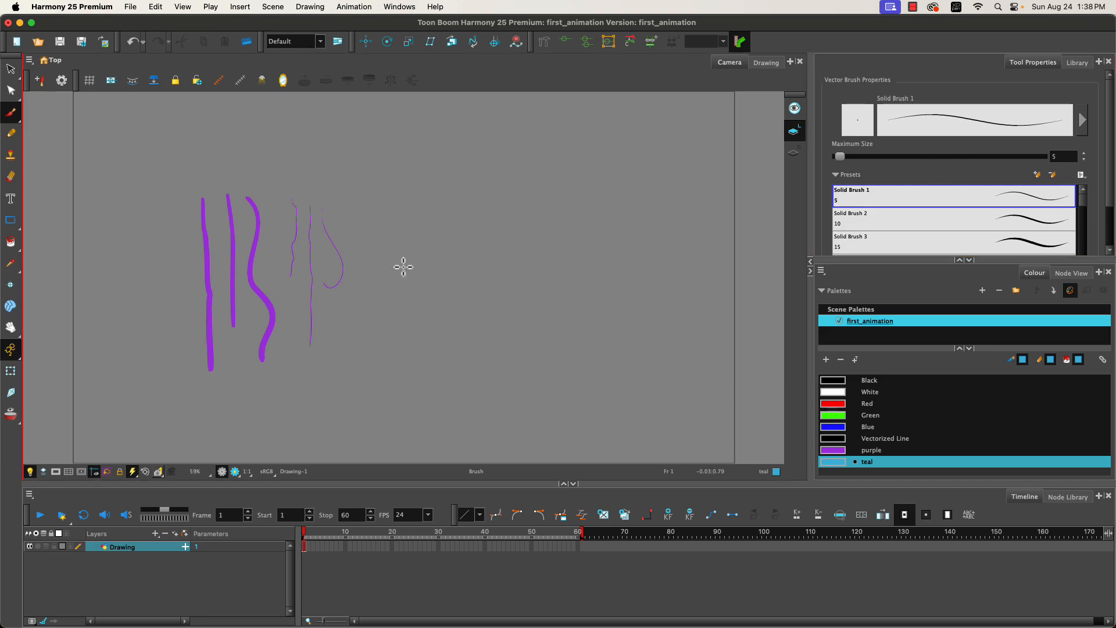
pyautogui.press('o')
pyautogui.moveTo(397, 269)
pyautogui.mouseDown()
pyautogui.moveTo(396, 246)
pyautogui.moveTo(424, 239)
pyautogui.moveTo(407, 251)
pyautogui.mouseUp()
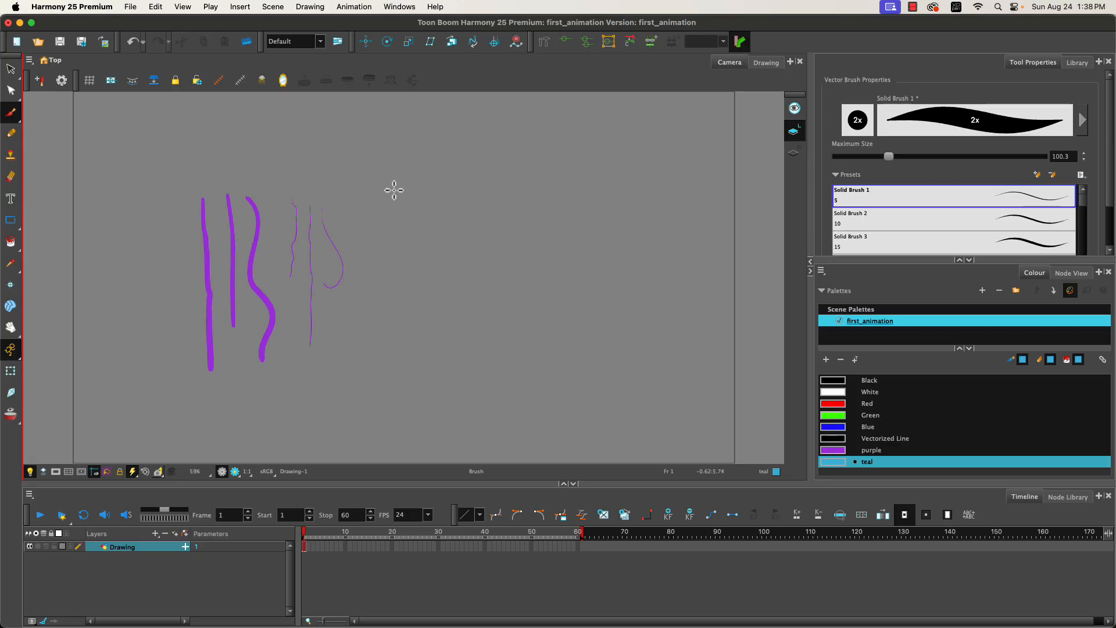
pyautogui.moveTo(393, 187)
pyautogui.mouseDown()
pyautogui.moveTo(408, 337)
pyautogui.moveTo(400, 347)
pyautogui.moveTo(384, 271)
pyautogui.moveTo(371, 375)
pyautogui.moveTo(417, 339)
pyautogui.moveTo(433, 292)
pyautogui.moveTo(455, 315)
pyautogui.mouseUp()
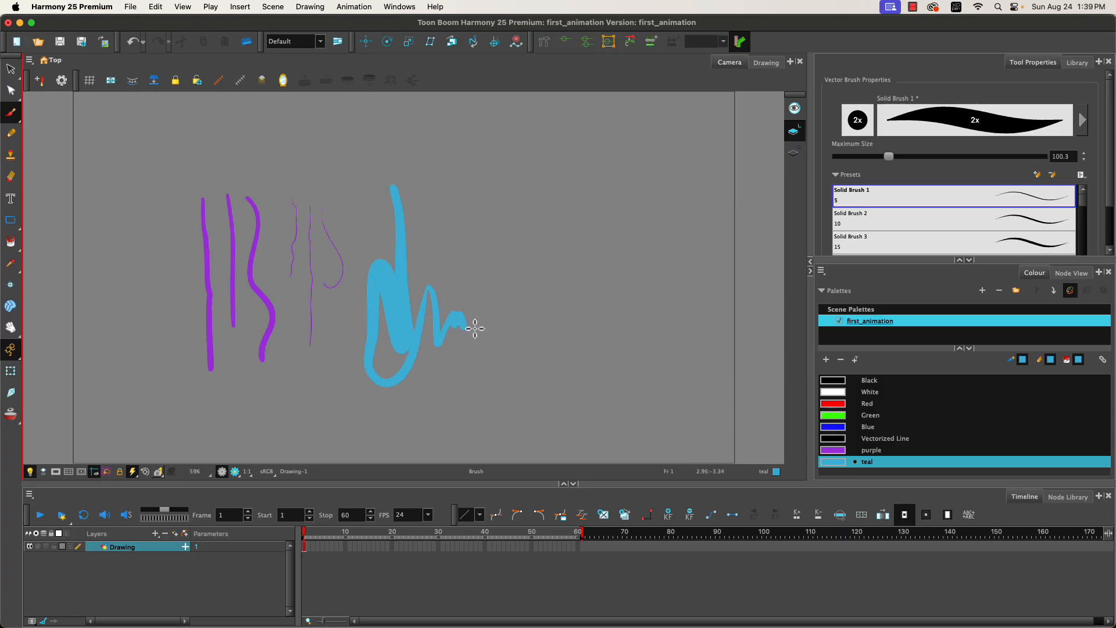
pyautogui.moveTo(486, 265)
pyautogui.mouseDown()
pyautogui.moveTo(456, 266)
pyautogui.moveTo(436, 237)
pyautogui.moveTo(448, 189)
pyautogui.moveTo(462, 208)
pyautogui.moveTo(504, 199)
pyautogui.moveTo(506, 334)
pyautogui.mouseUp()
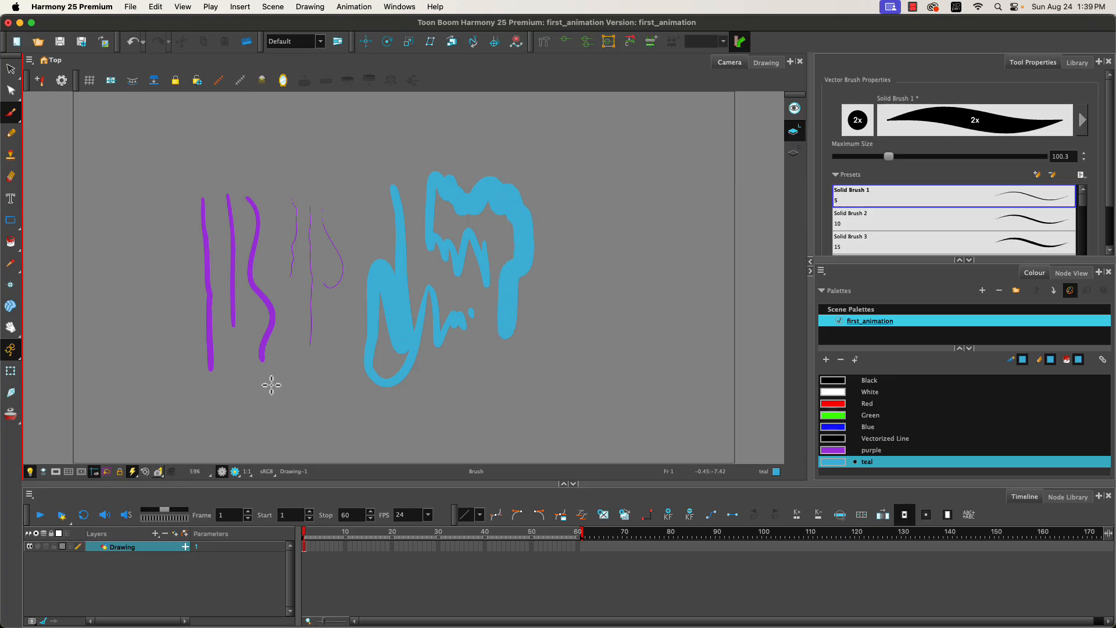
pyautogui.moveTo(342, 412)
pyautogui.mouseDown()
pyautogui.moveTo(436, 397)
pyautogui.moveTo(456, 413)
pyautogui.moveTo(529, 352)
pyautogui.moveTo(514, 316)
pyautogui.moveTo(539, 245)
pyautogui.moveTo(530, 215)
pyautogui.mouseUp()
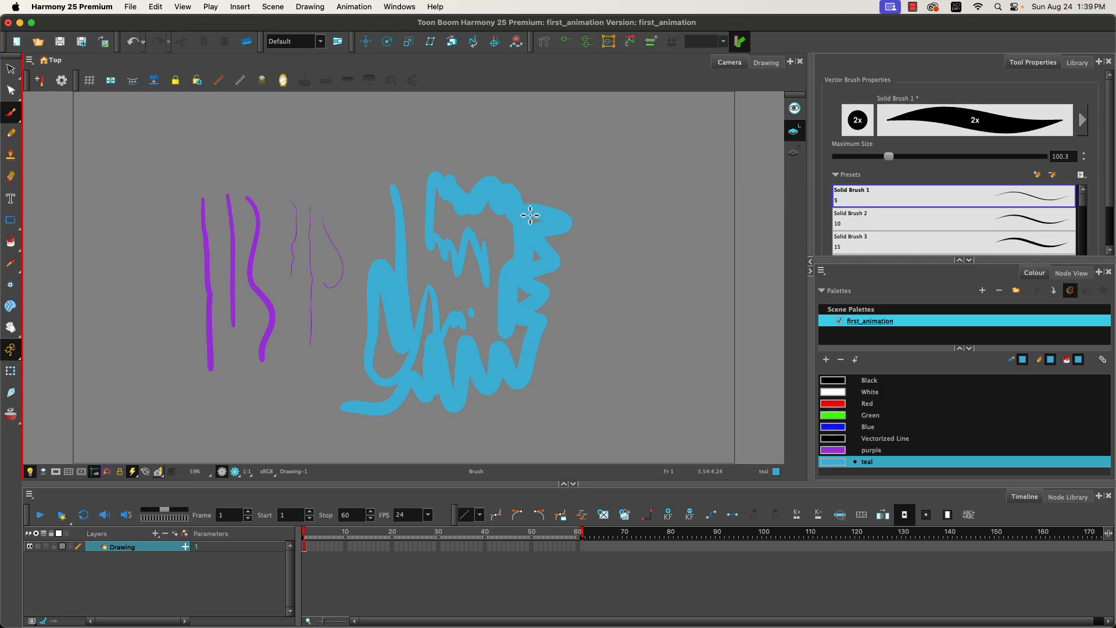
# - Move the three overlapping teal brush strokes apart, shifting the large zigzag down and right and the other two upward
pyautogui.scroll(-3, 1107, 220)
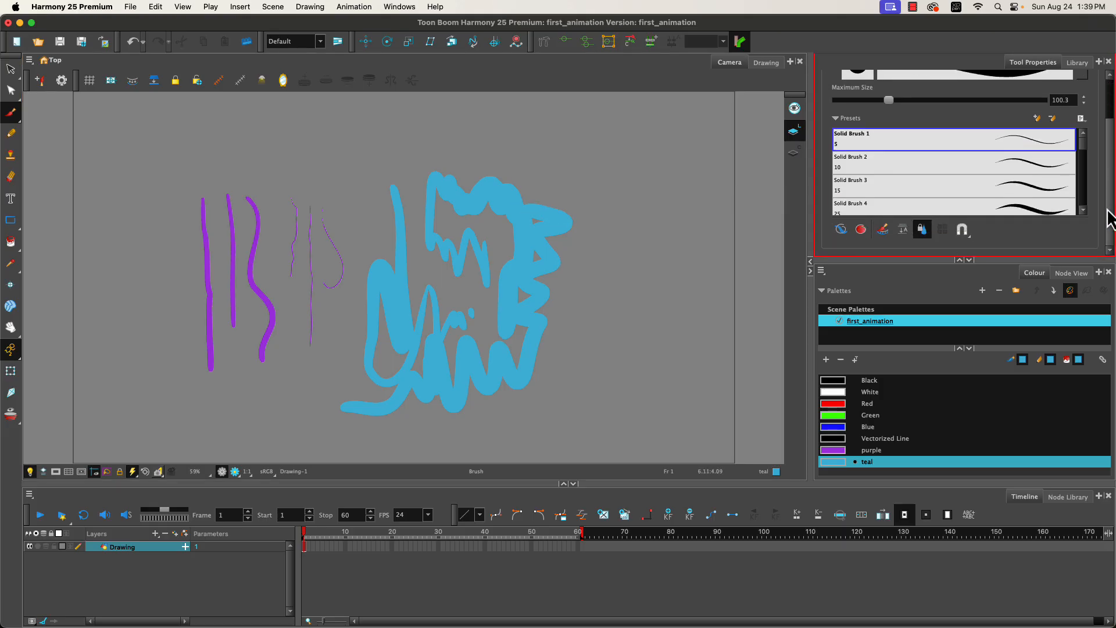
pyautogui.click(11, 69)
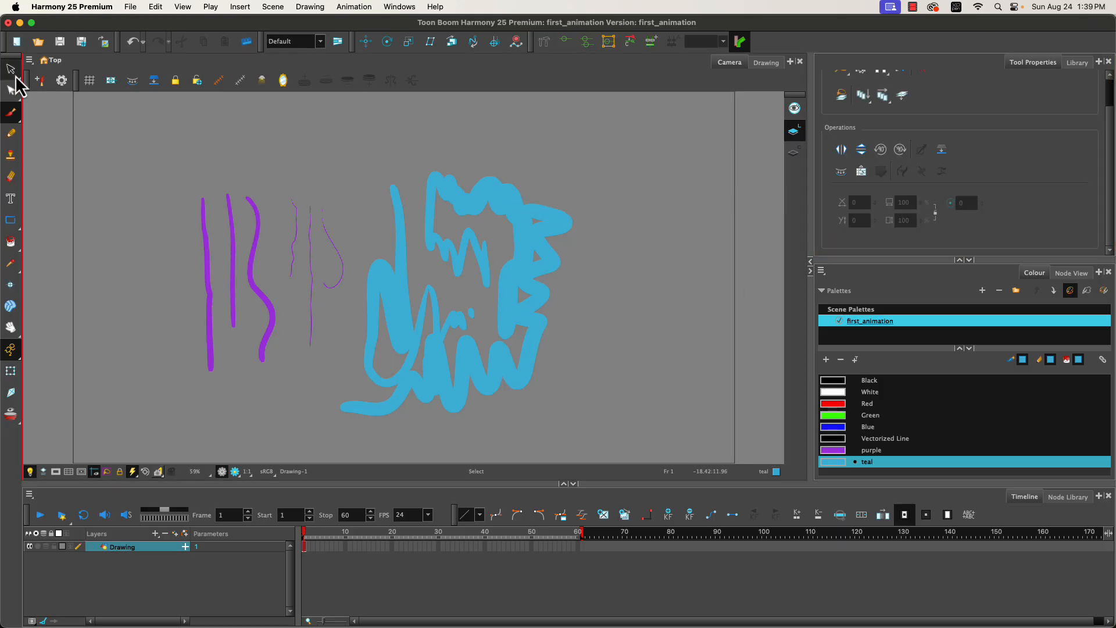
pyautogui.click(378, 405)
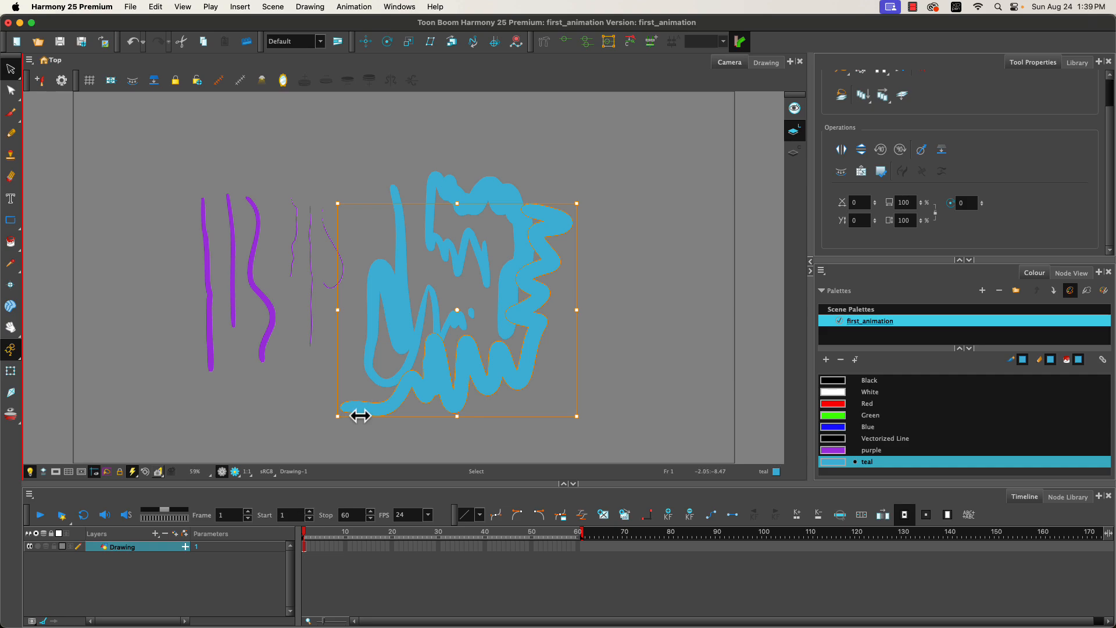
pyautogui.moveTo(412, 385); pyautogui.dragTo(463, 407)
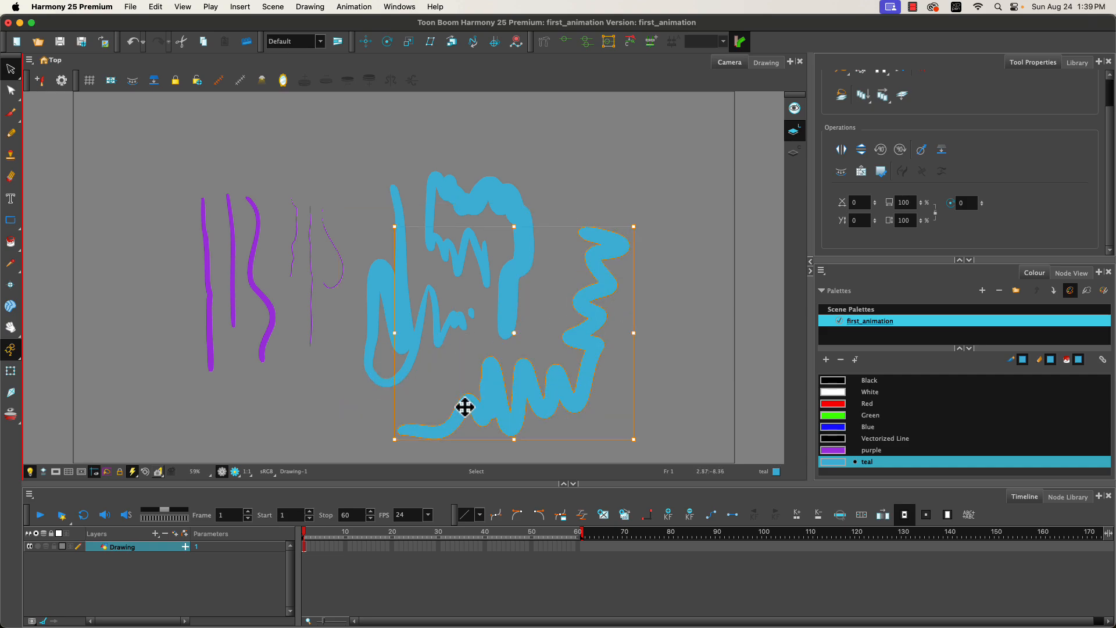
pyautogui.click(400, 286)
pyautogui.moveTo(386, 286)
pyautogui.mouseDown()
pyautogui.moveTo(381, 244)
pyautogui.moveTo(386, 266)
pyautogui.mouseUp()
pyautogui.click(503, 194)
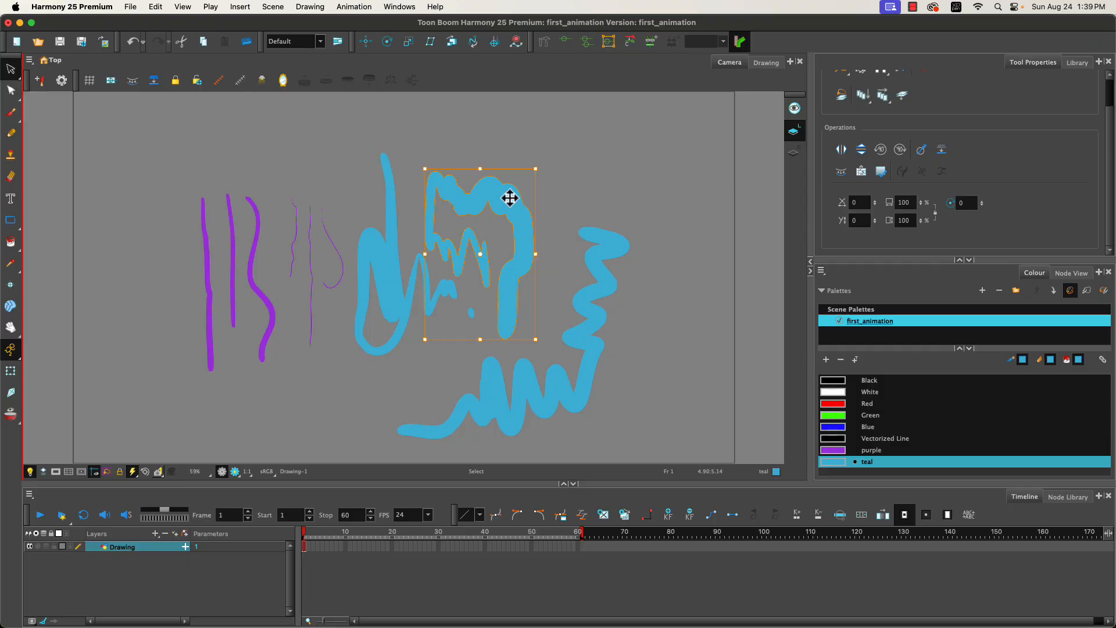
pyautogui.moveTo(503, 194); pyautogui.dragTo(538, 146)
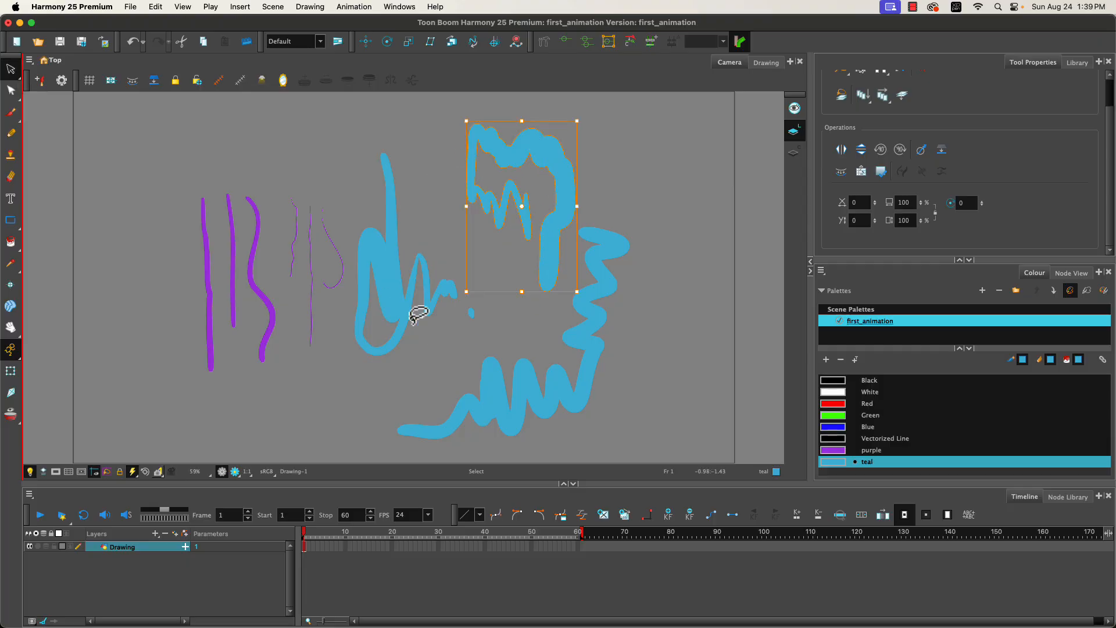
# - Move the leftmost teal brush stroke up and right so that it overlaps the upper teal stroke, and deselect it
pyautogui.click(398, 296)
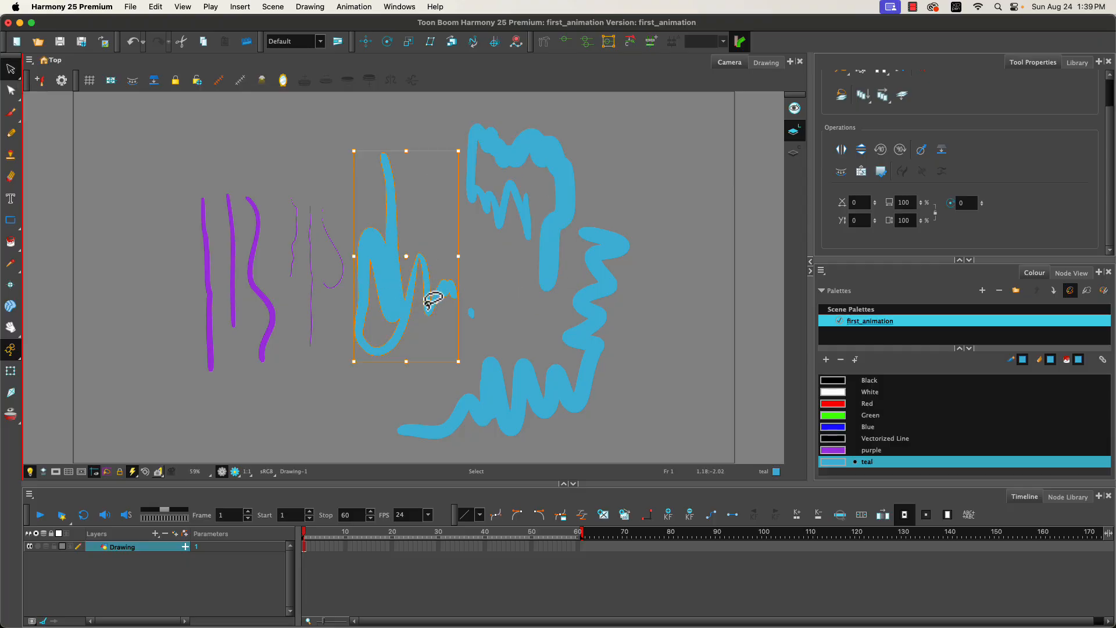
pyautogui.moveTo(394, 295)
pyautogui.mouseDown()
pyautogui.moveTo(467, 265)
pyautogui.moveTo(466, 246)
pyautogui.mouseUp()
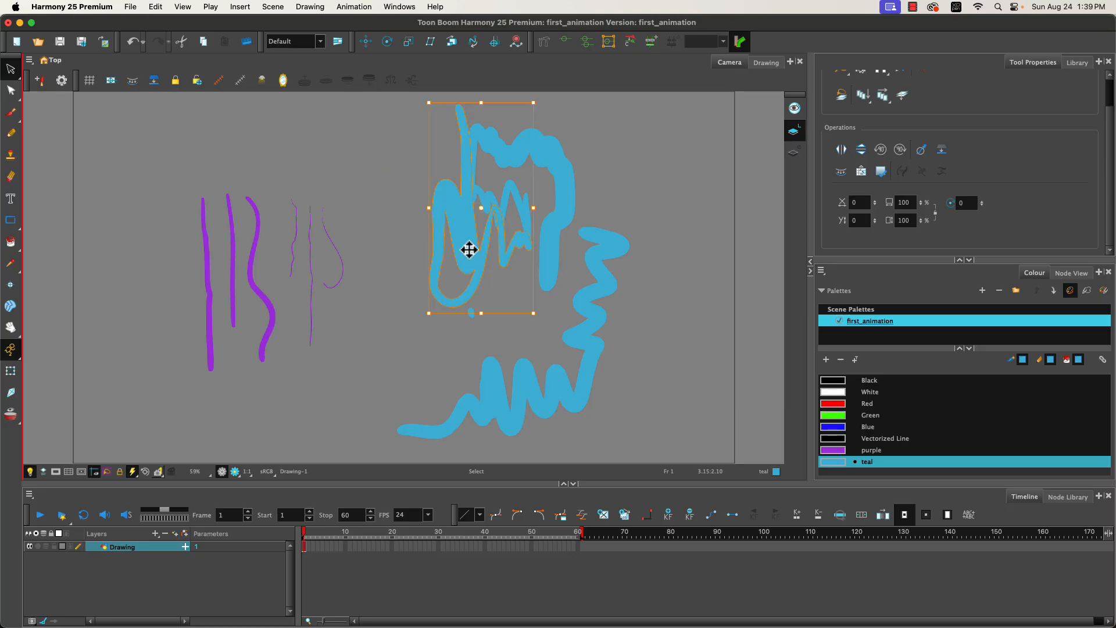
pyautogui.click(426, 343)
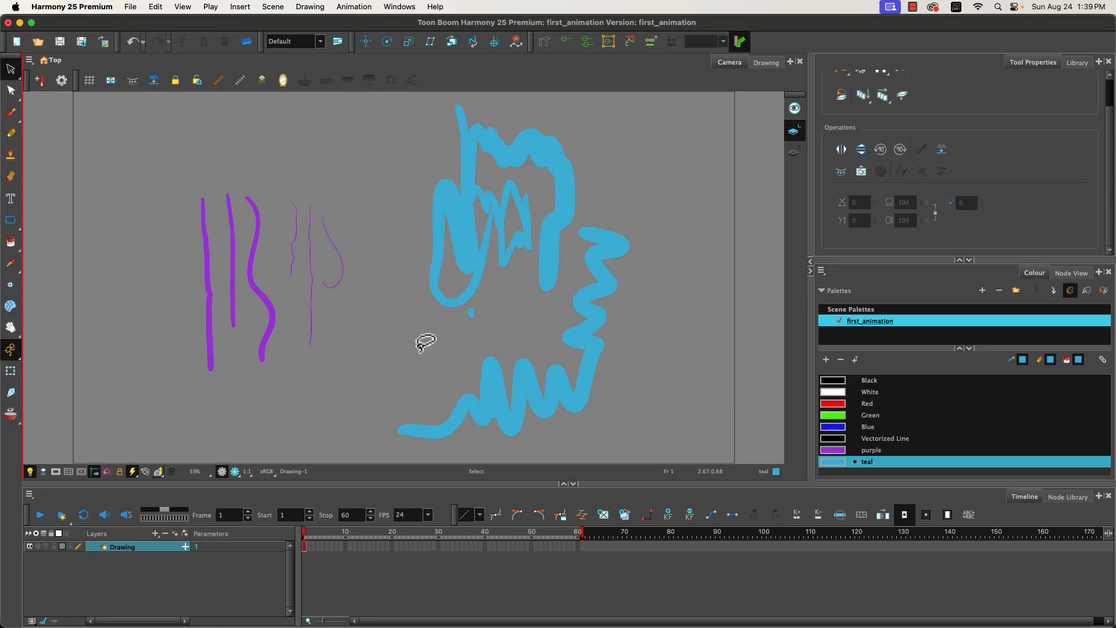
# - Select individual purple pencil strokes and a teal brush stroke in turn to compare the editing properties available for each
pyautogui.click(211, 337)
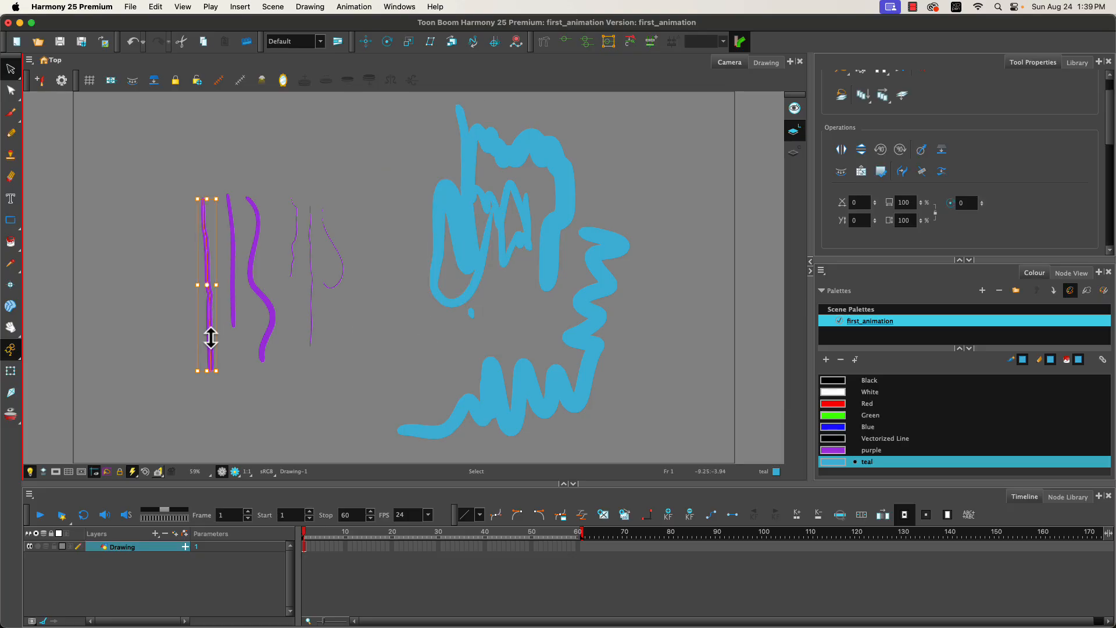
pyautogui.click(268, 339)
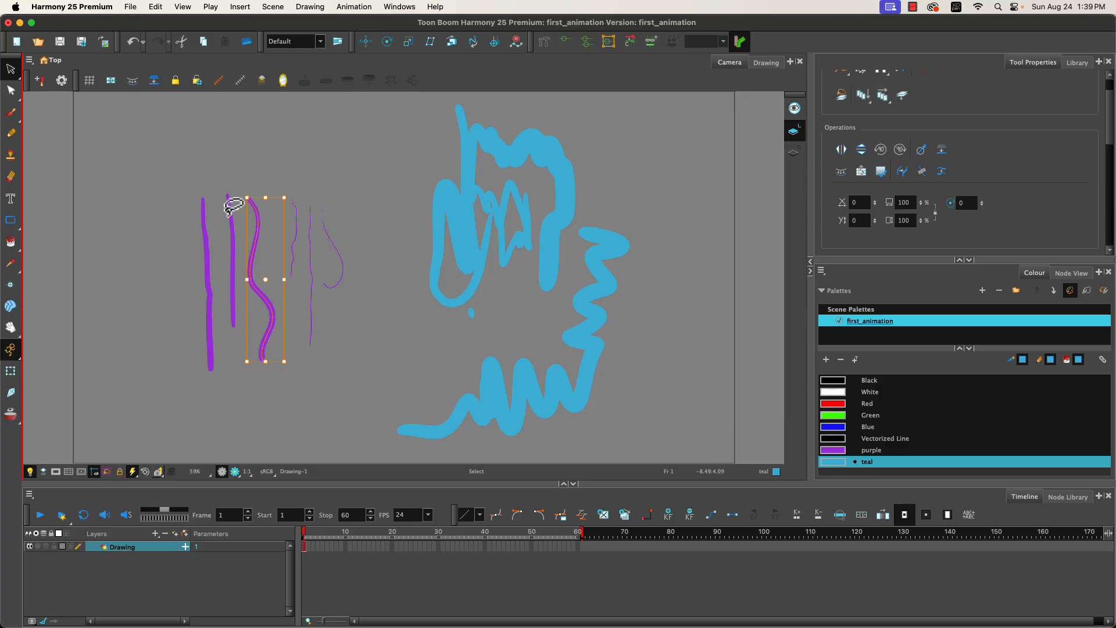
pyautogui.moveTo(1110, 127); pyautogui.dragTo(1111, 174)
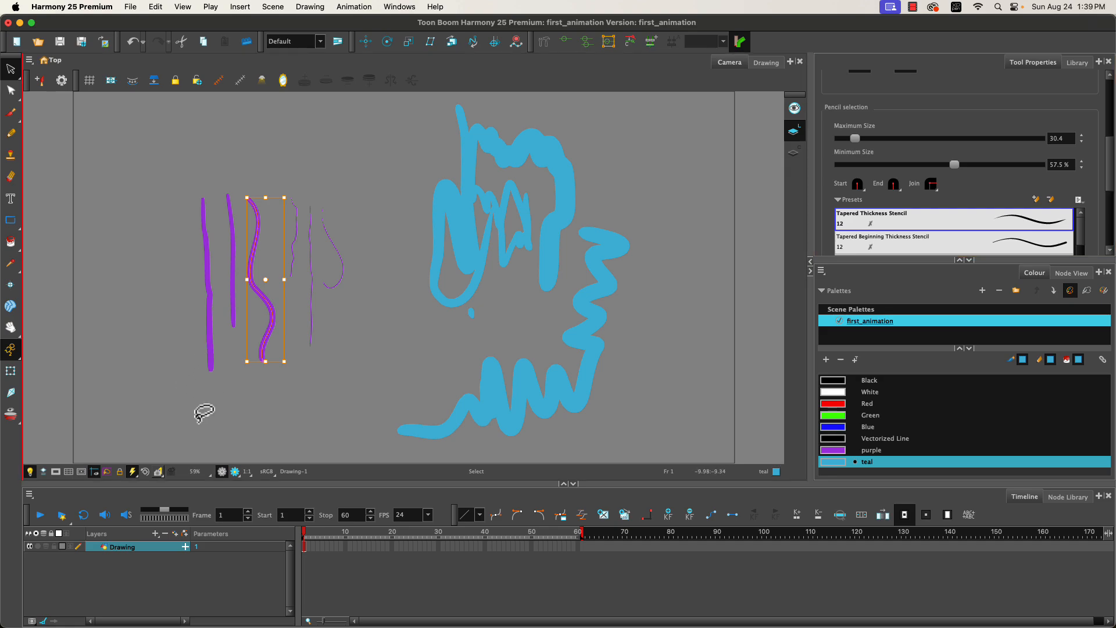
pyautogui.click(463, 256)
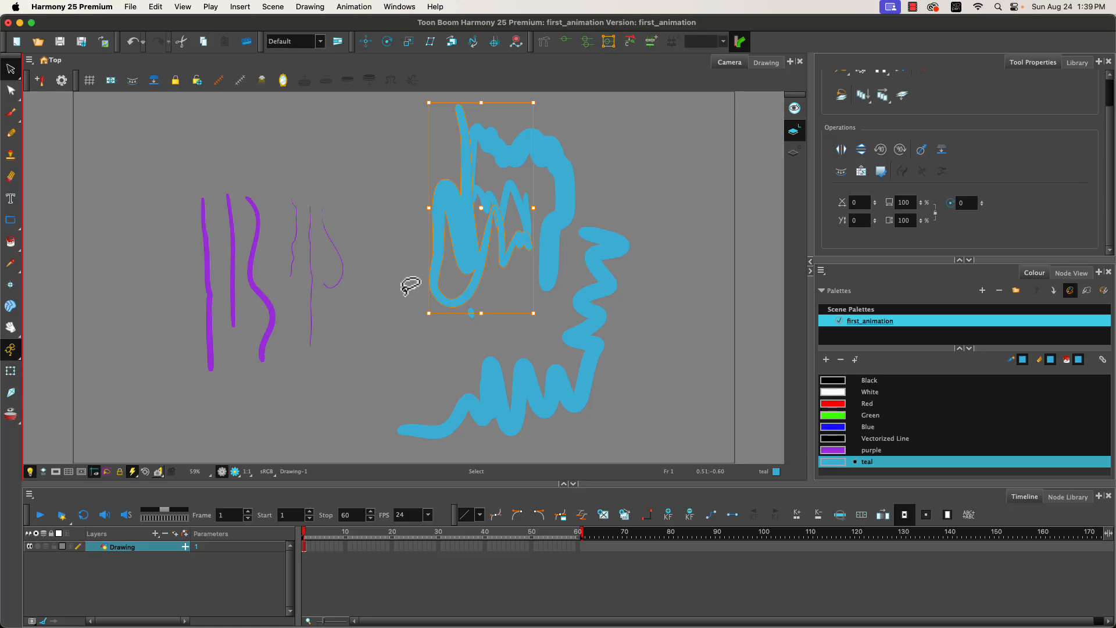
# - Thicken the wavy purple pencil stroke by increasing its maximum size, and deselect it
pyautogui.click(269, 343)
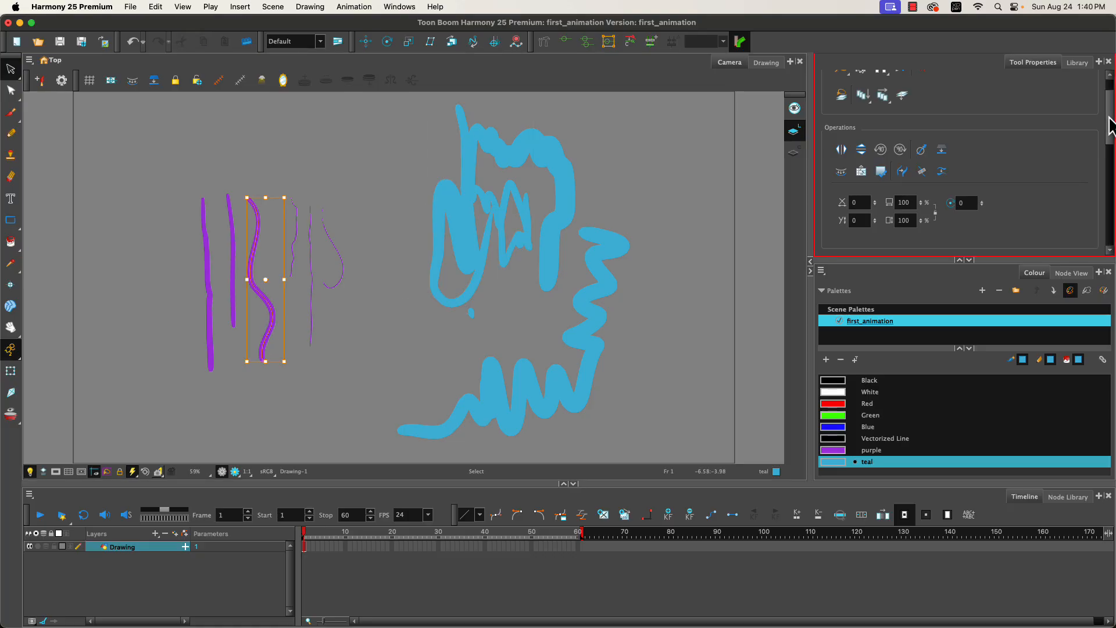
pyautogui.scroll(2, 1111, 104)
pyautogui.scroll(-10, 852, 163)
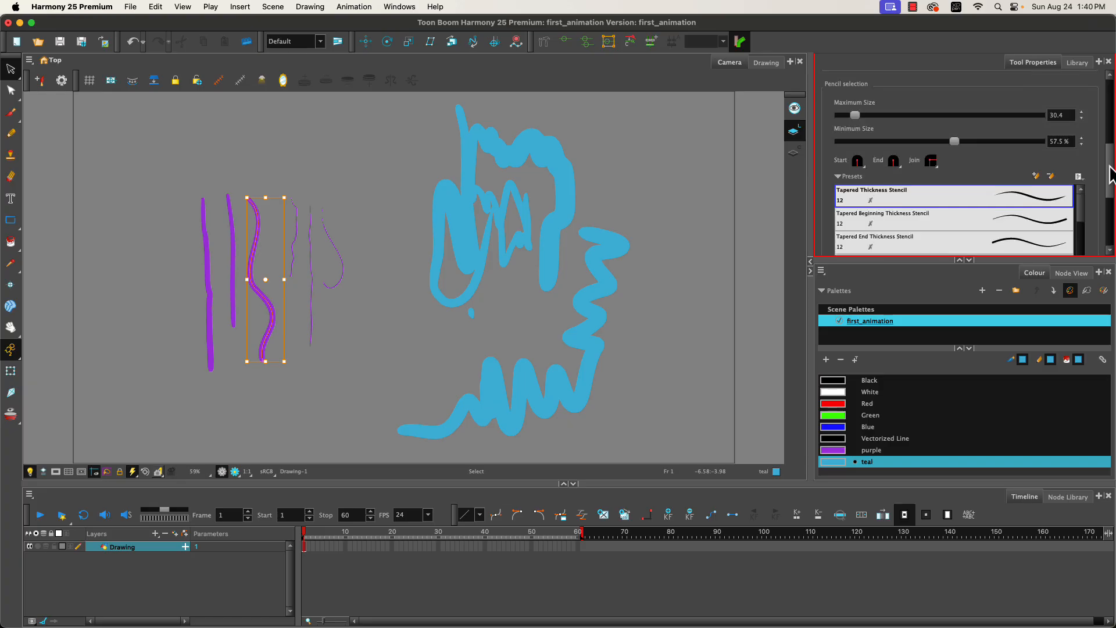
pyautogui.moveTo(857, 172); pyautogui.dragTo(895, 172)
pyautogui.click(184, 404)
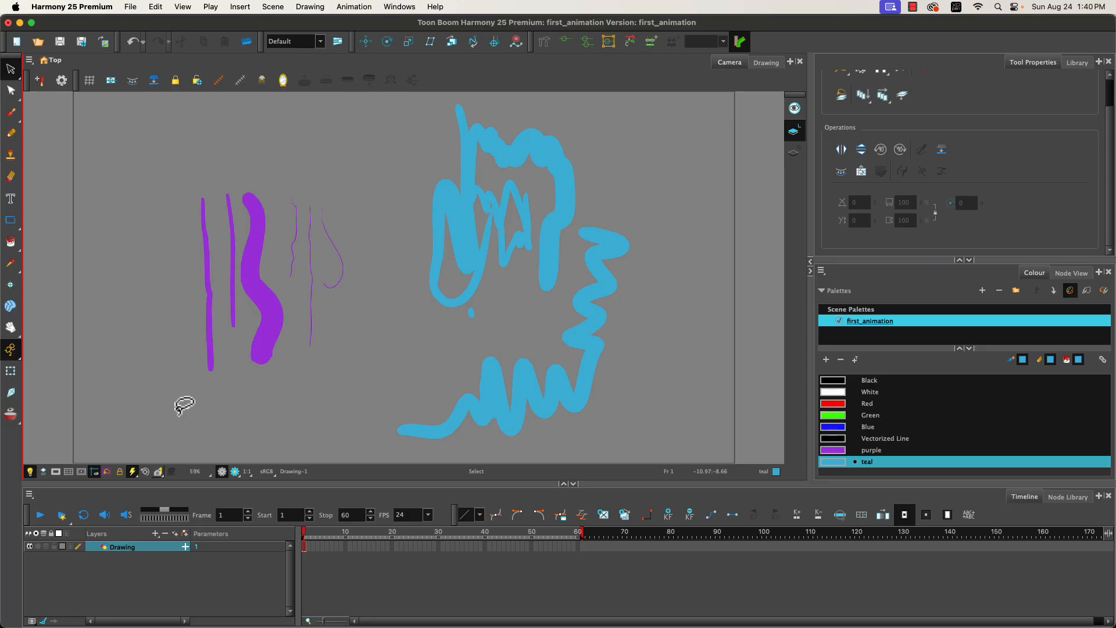
# - Draw a teal pencil oval at the canvas's lower left and a short teal brush zigzag near its centre
pyautogui.click(10, 132)
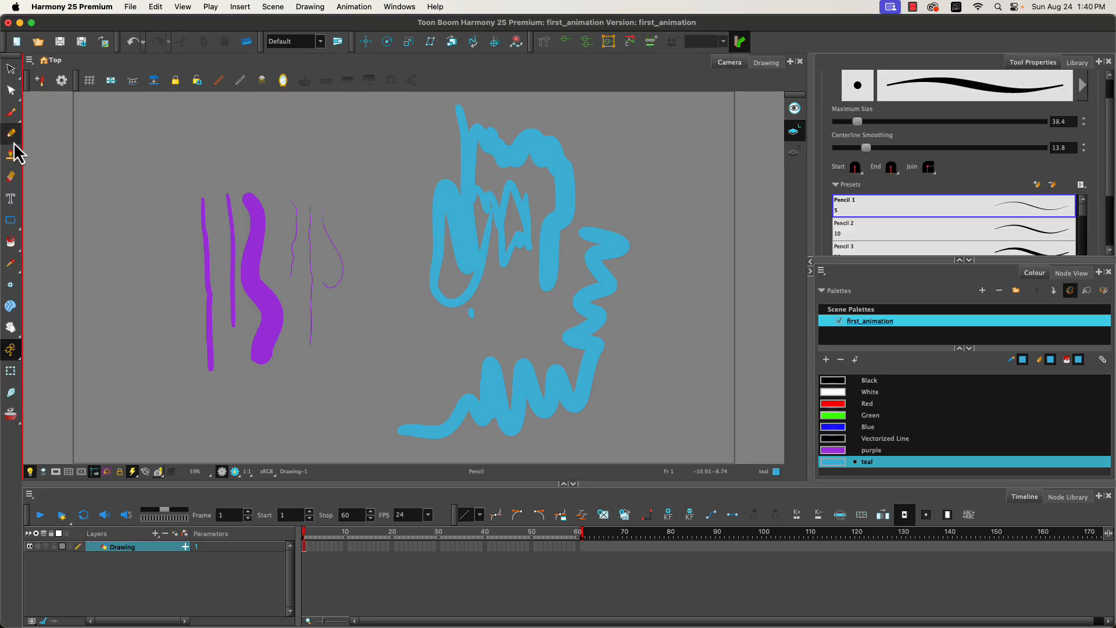
pyautogui.moveTo(132, 388)
pyautogui.mouseDown()
pyautogui.moveTo(122, 351)
pyautogui.moveTo(179, 382)
pyautogui.moveTo(129, 408)
pyautogui.moveTo(122, 346)
pyautogui.mouseUp()
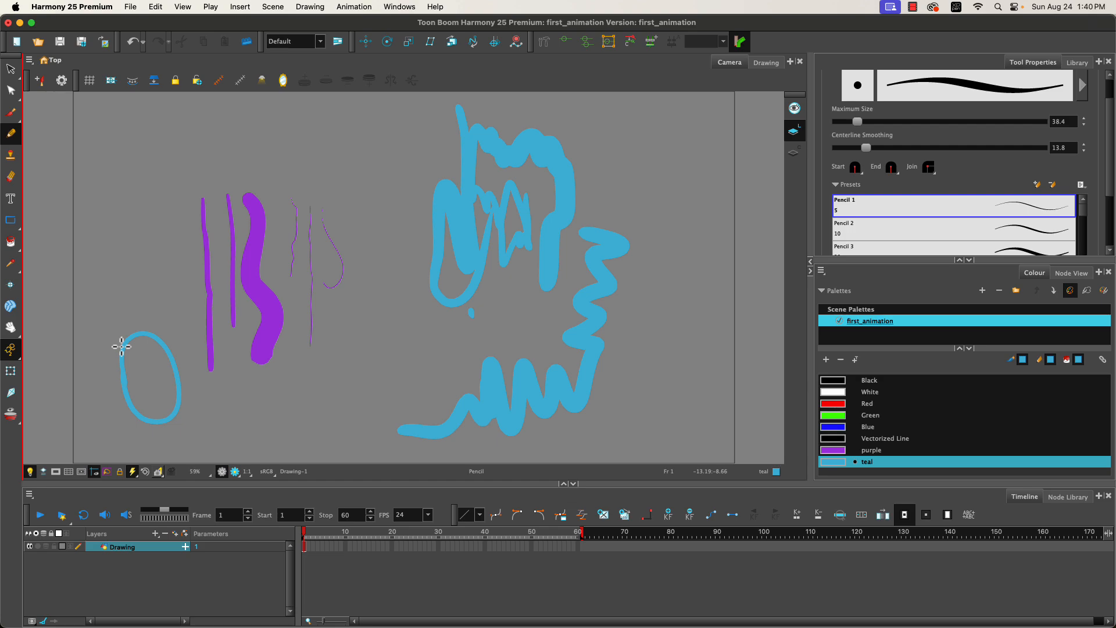
pyautogui.click(11, 111)
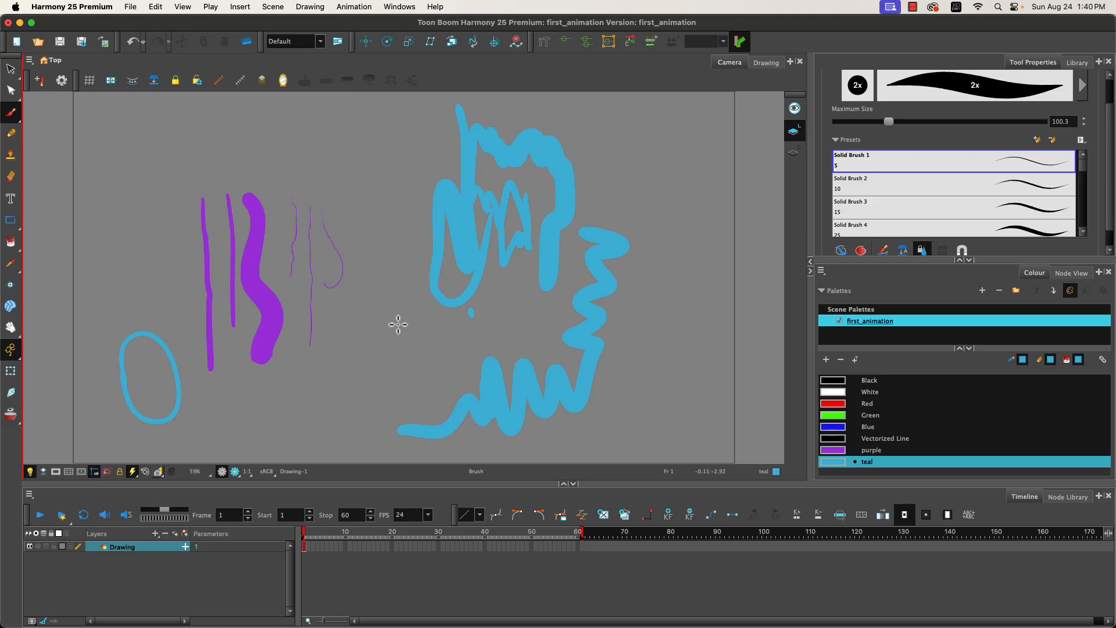
pyautogui.moveTo(400, 314)
pyautogui.mouseDown()
pyautogui.moveTo(409, 341)
pyautogui.moveTo(386, 344)
pyautogui.moveTo(367, 362)
pyautogui.mouseUp()
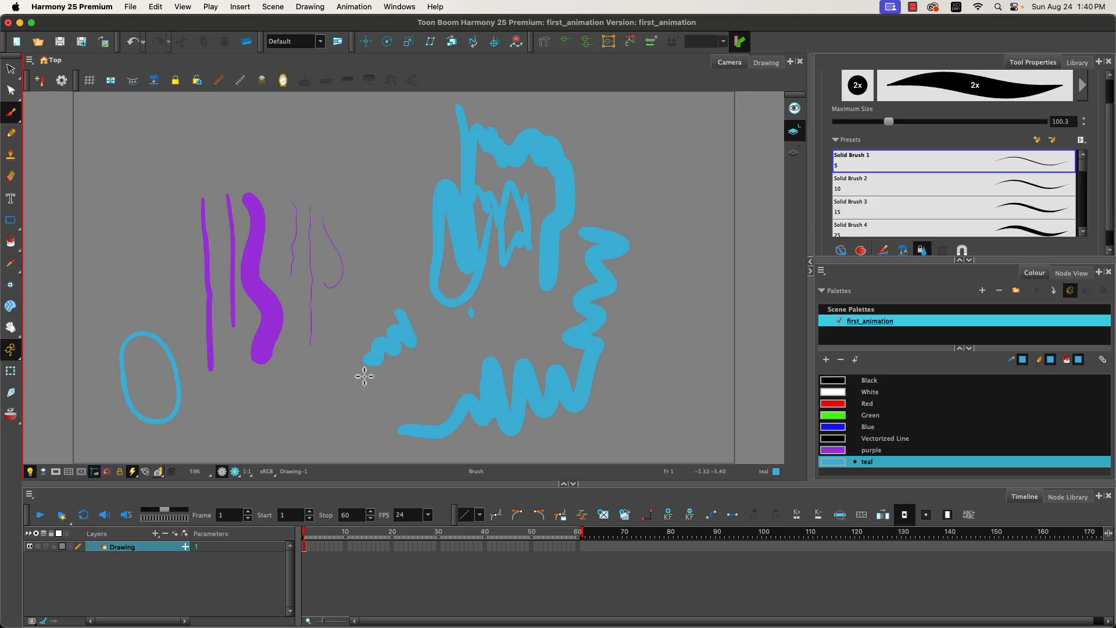
# - Paint a long red brush zigzag across the teal strokes, move it slightly right and up, and deselect it
pyautogui.click(837, 402)
pyautogui.moveTo(395, 205)
pyautogui.mouseDown()
pyautogui.moveTo(457, 276)
pyautogui.moveTo(538, 221)
pyautogui.moveTo(553, 295)
pyautogui.moveTo(500, 398)
pyautogui.mouseUp()
pyautogui.click(11, 70)
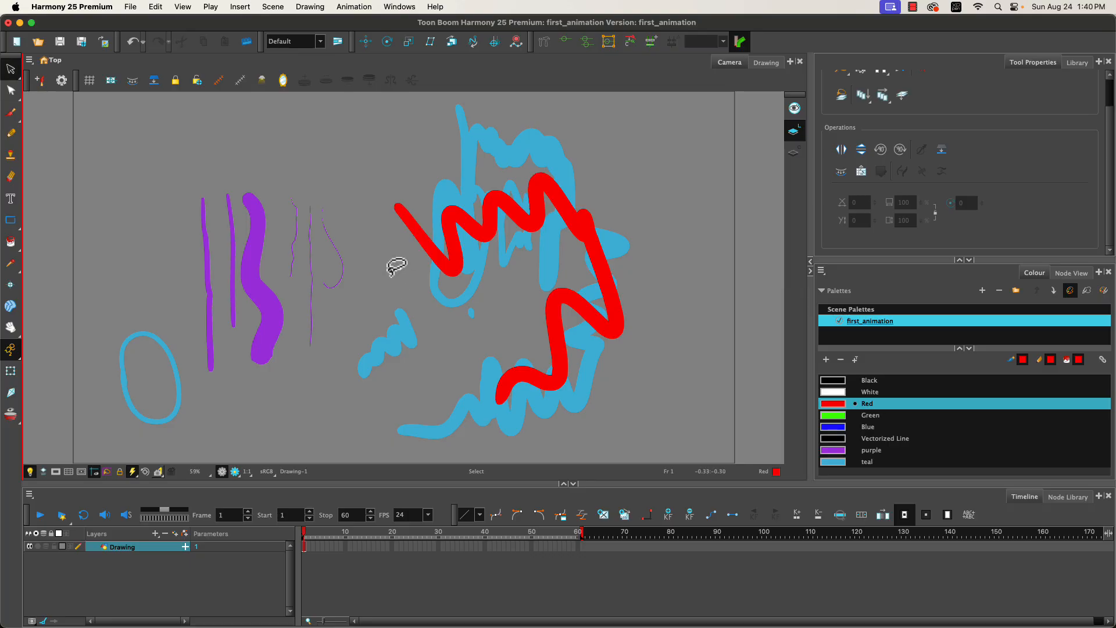
pyautogui.moveTo(422, 238)
pyautogui.mouseDown()
pyautogui.moveTo(407, 219)
pyautogui.moveTo(282, 199)
pyautogui.moveTo(392, 250)
pyautogui.moveTo(468, 238)
pyautogui.mouseUp()
pyautogui.click(347, 391)
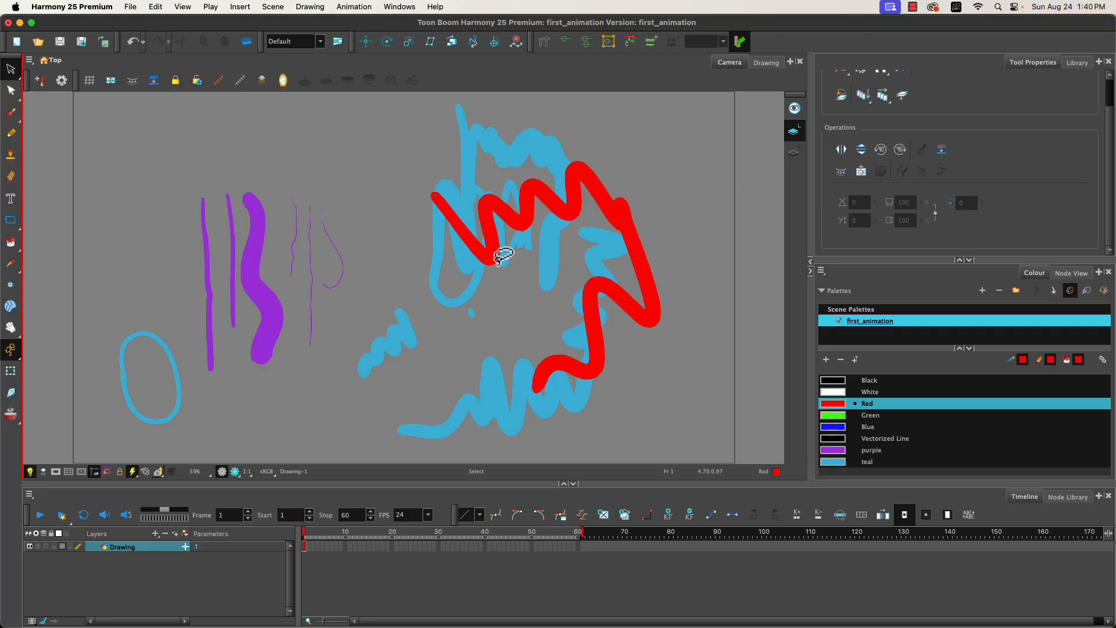
# - Lasso-select the red zigzag together with the teal stroke at its left end, and move them left and slightly up
pyautogui.click(464, 290)
pyautogui.click(412, 216)
pyautogui.click(512, 273)
pyautogui.click(410, 234)
pyautogui.click(417, 264)
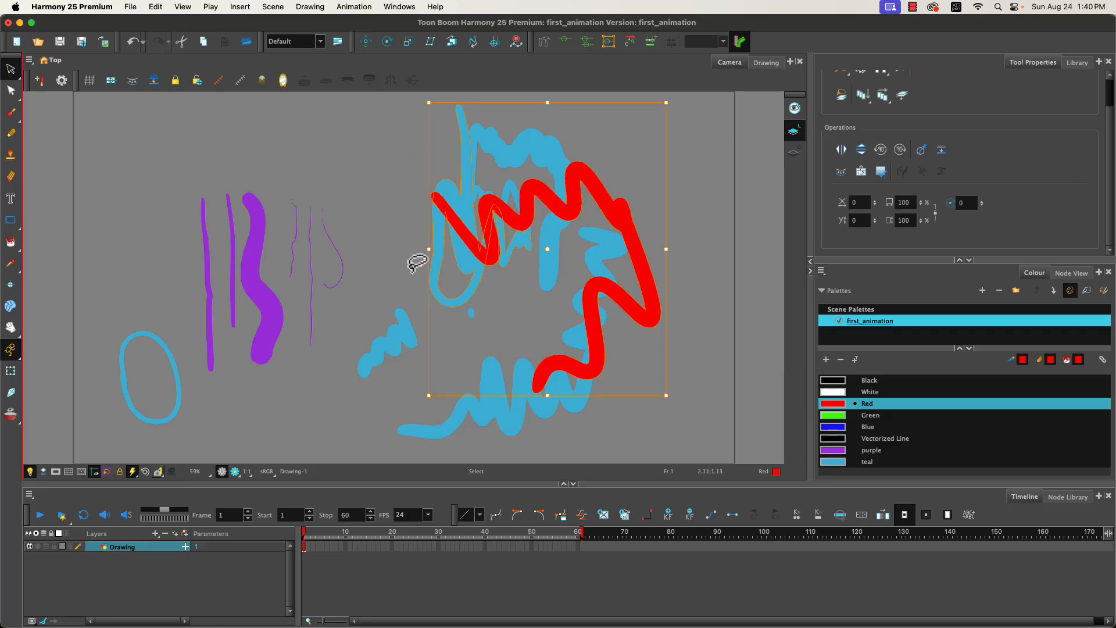
pyautogui.click(401, 219)
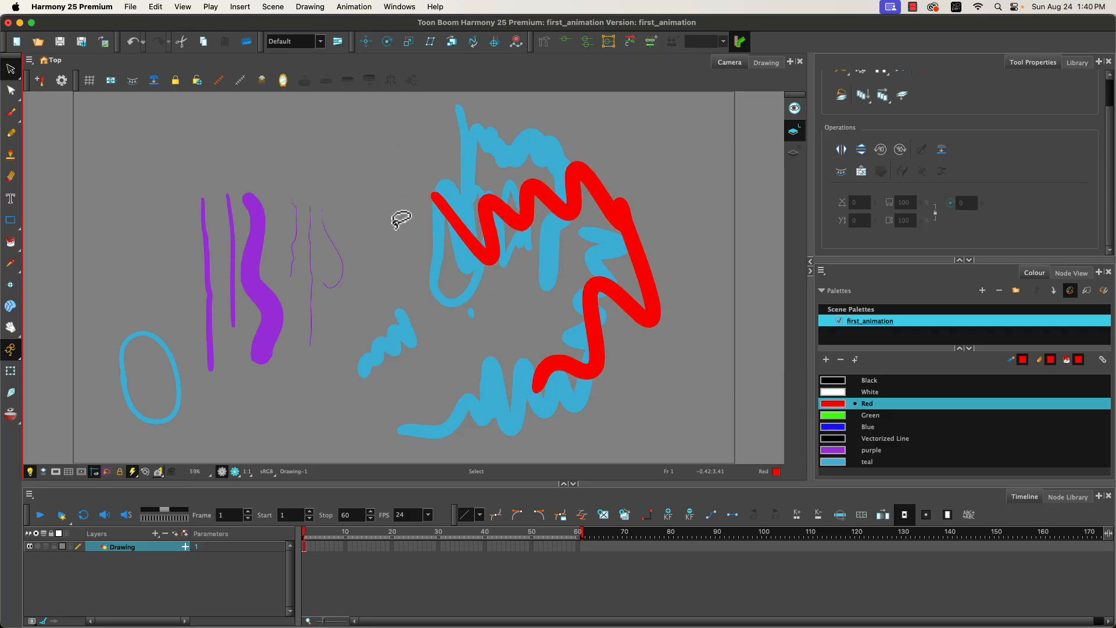
pyautogui.moveTo(401, 220); pyautogui.dragTo(509, 259)
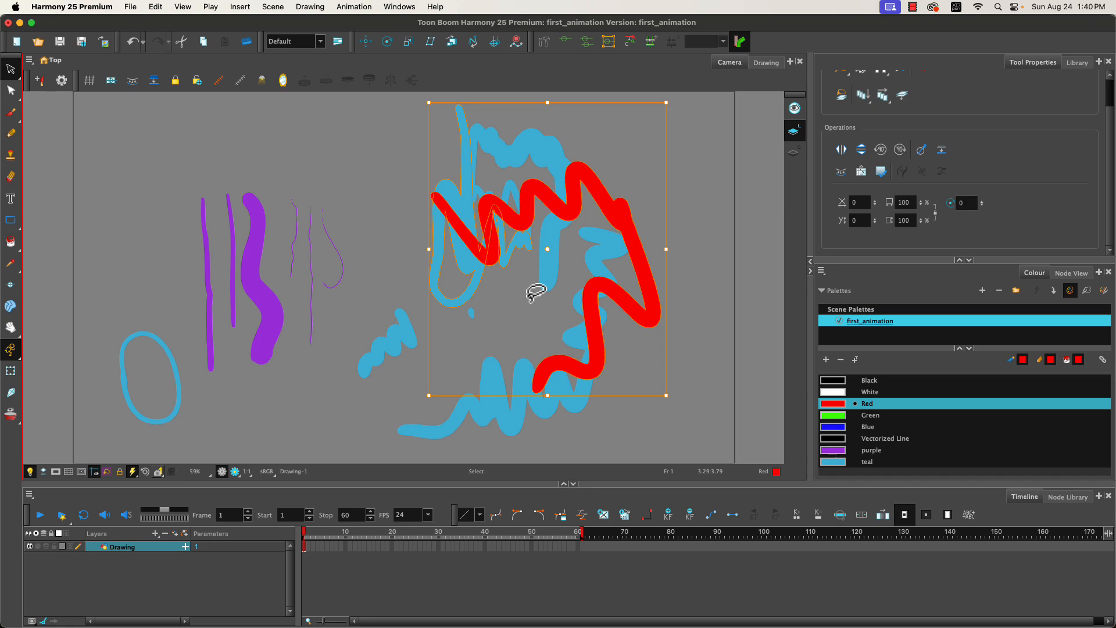
pyautogui.moveTo(464, 228)
pyautogui.mouseDown()
pyautogui.moveTo(424, 206)
pyautogui.moveTo(421, 221)
pyautogui.mouseUp()
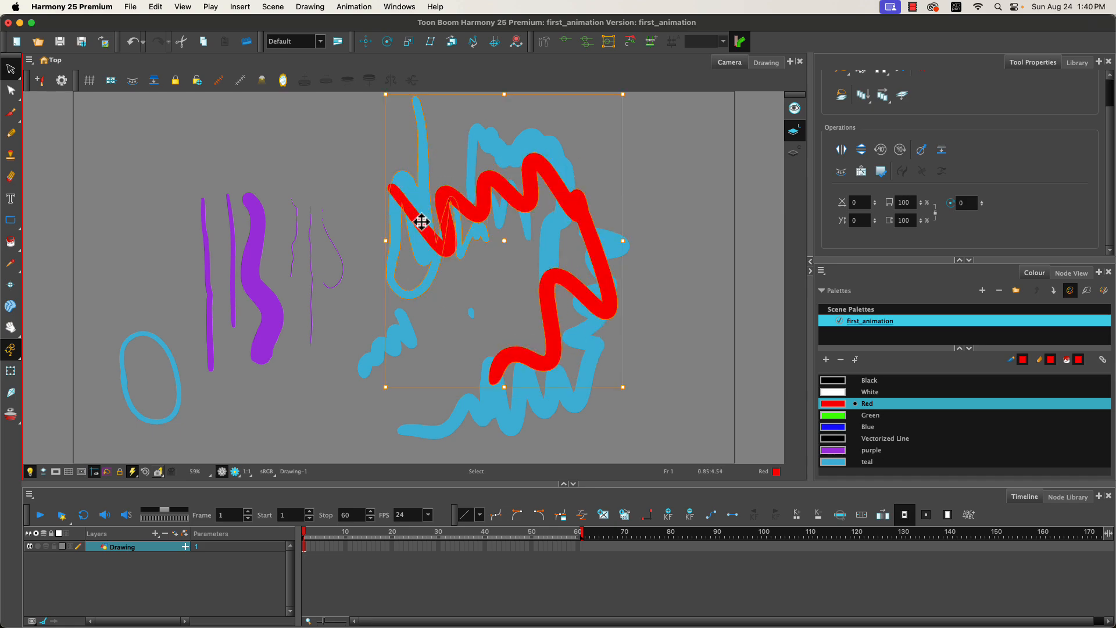
# - Lasso the red zigzag and surrounding teal strokes and shift them slightly right and down, then move only the red zigzag down and left
pyautogui.moveTo(366, 174)
pyautogui.mouseDown()
pyautogui.moveTo(531, 439)
pyautogui.moveTo(416, 337)
pyautogui.mouseUp()
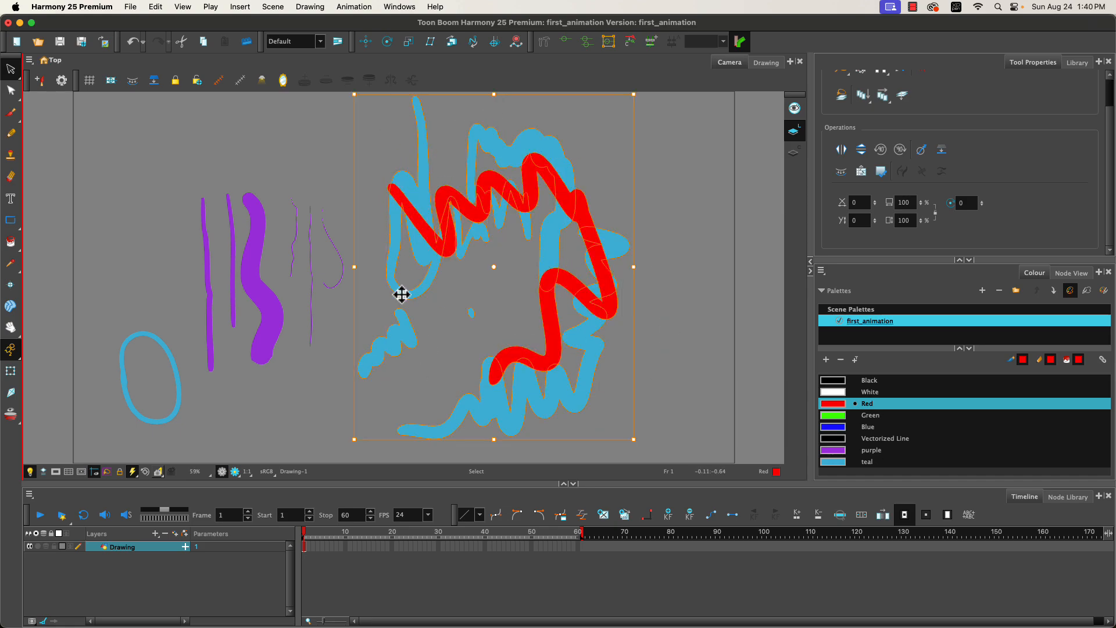
pyautogui.moveTo(401, 294)
pyautogui.mouseDown()
pyautogui.moveTo(477, 250)
pyautogui.moveTo(406, 292)
pyautogui.mouseUp()
pyautogui.click(361, 221)
pyautogui.click(442, 240)
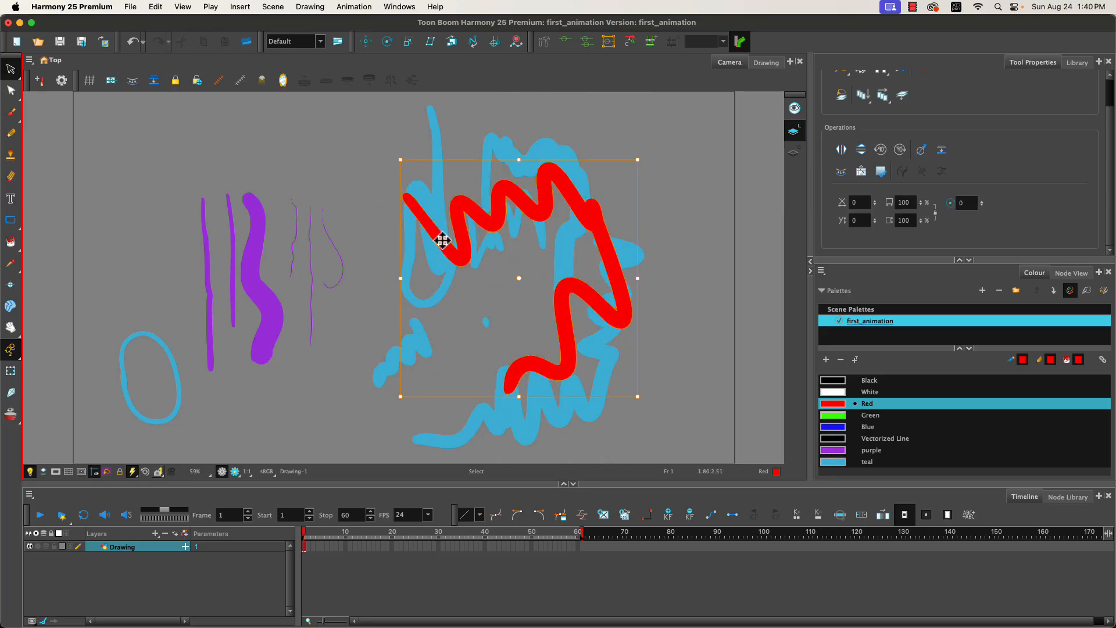
pyautogui.moveTo(442, 240); pyautogui.dragTo(430, 282)
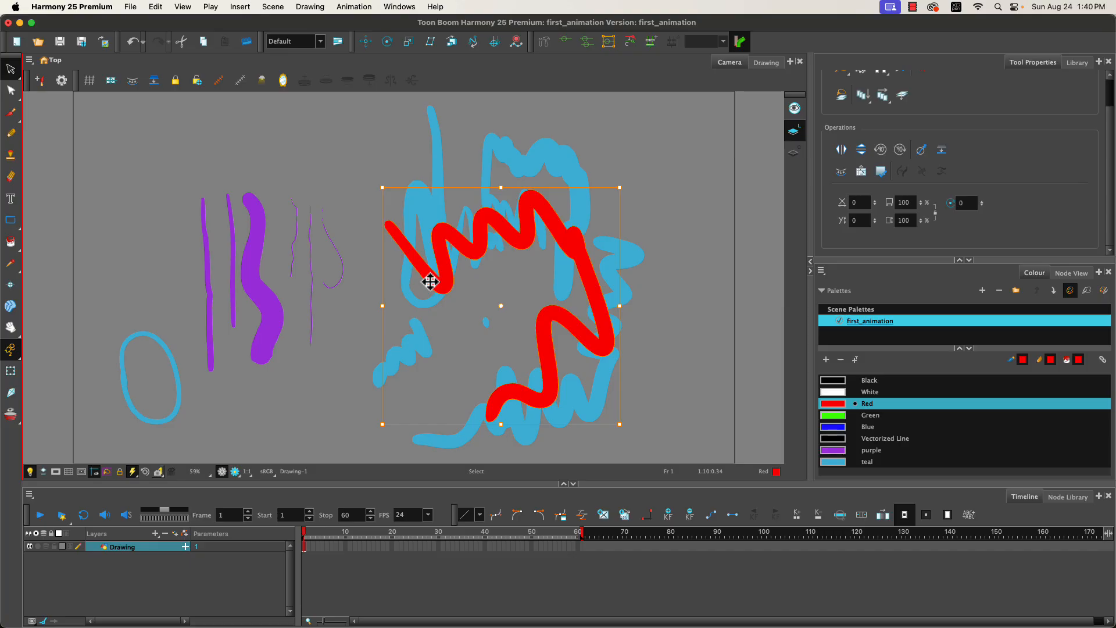
# - Enable auto-flatten for the brush and paint a green zigzag crossed by three green strokes right of the red zigzag
pyautogui.click(12, 113)
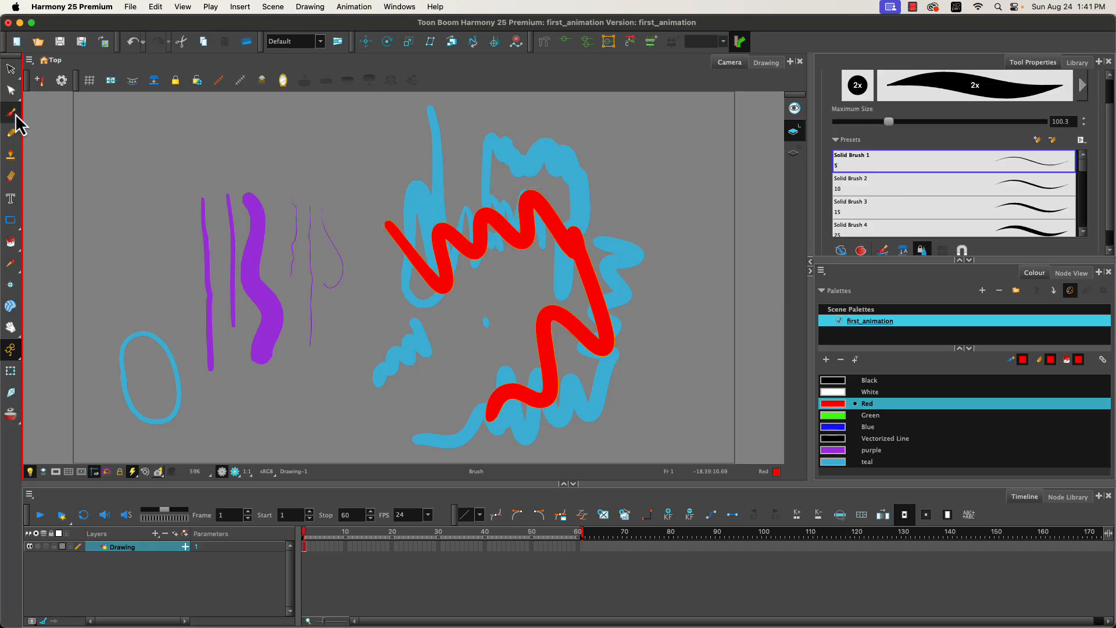
pyautogui.scroll(-1, 1111, 230)
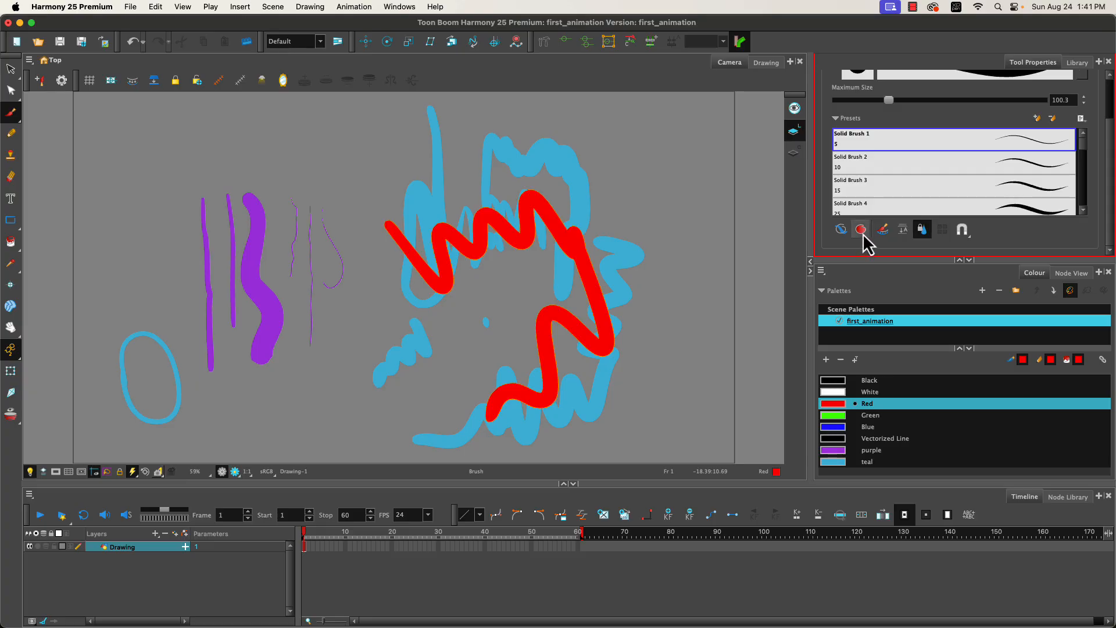
pyautogui.click(903, 232)
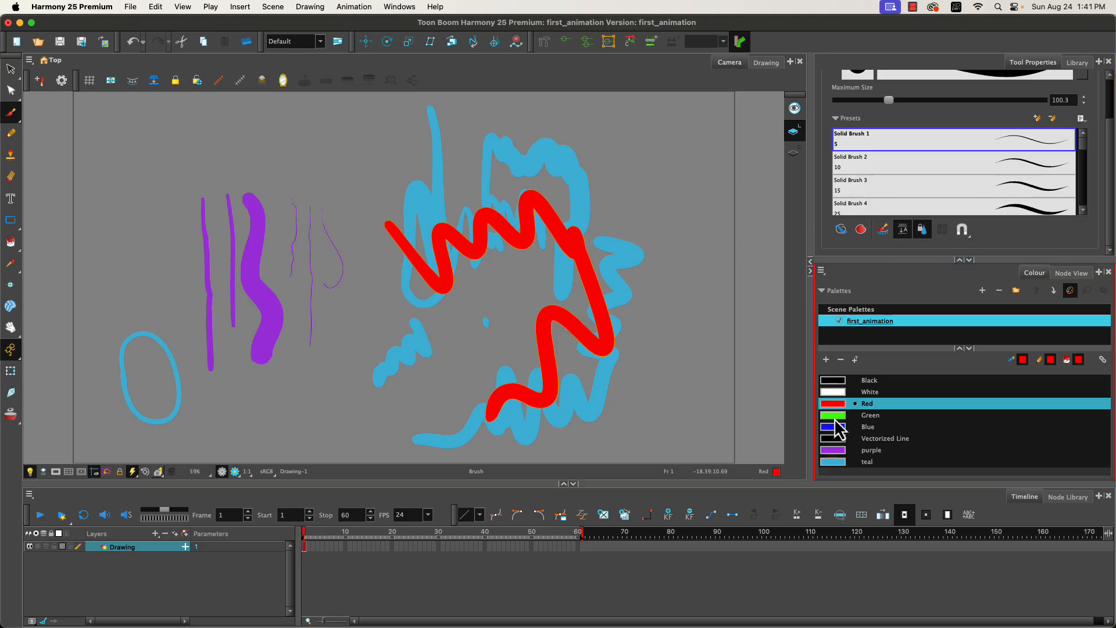
pyautogui.click(871, 415)
pyautogui.moveTo(705, 263)
pyautogui.mouseDown()
pyautogui.moveTo(708, 361)
pyautogui.moveTo(683, 324)
pyautogui.moveTo(655, 337)
pyautogui.moveTo(651, 384)
pyautogui.mouseUp()
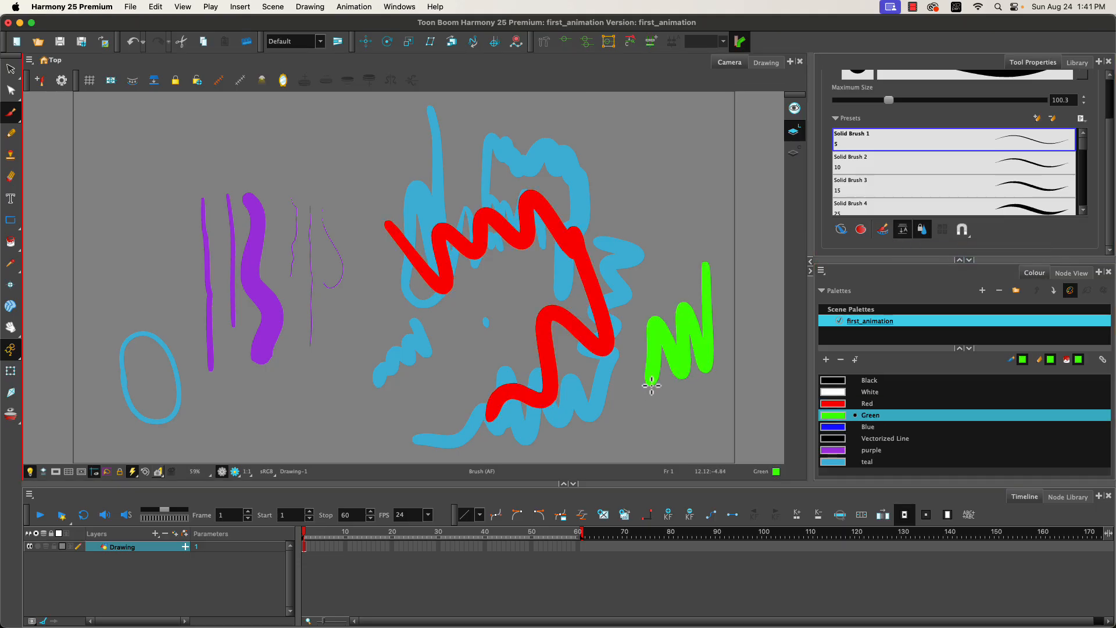
pyautogui.moveTo(739, 319); pyautogui.dragTo(662, 340)
pyautogui.moveTo(744, 337); pyautogui.dragTo(659, 362)
pyautogui.moveTo(757, 362); pyautogui.dragTo(632, 399)
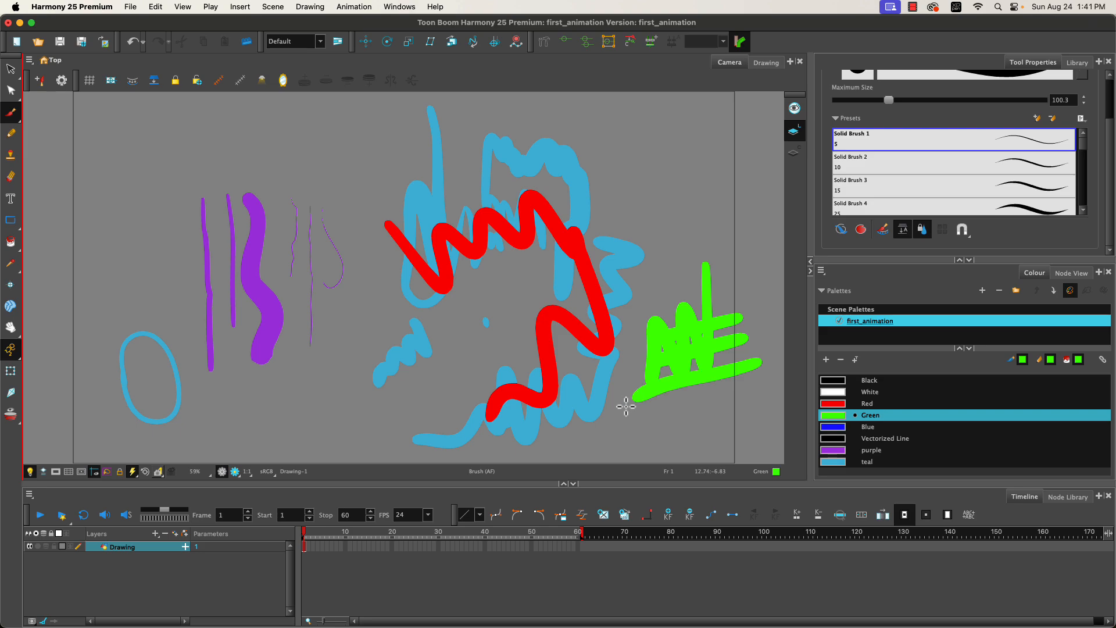
# - Select the flattened green scribble as one shape and move it up
pyautogui.click(10, 69)
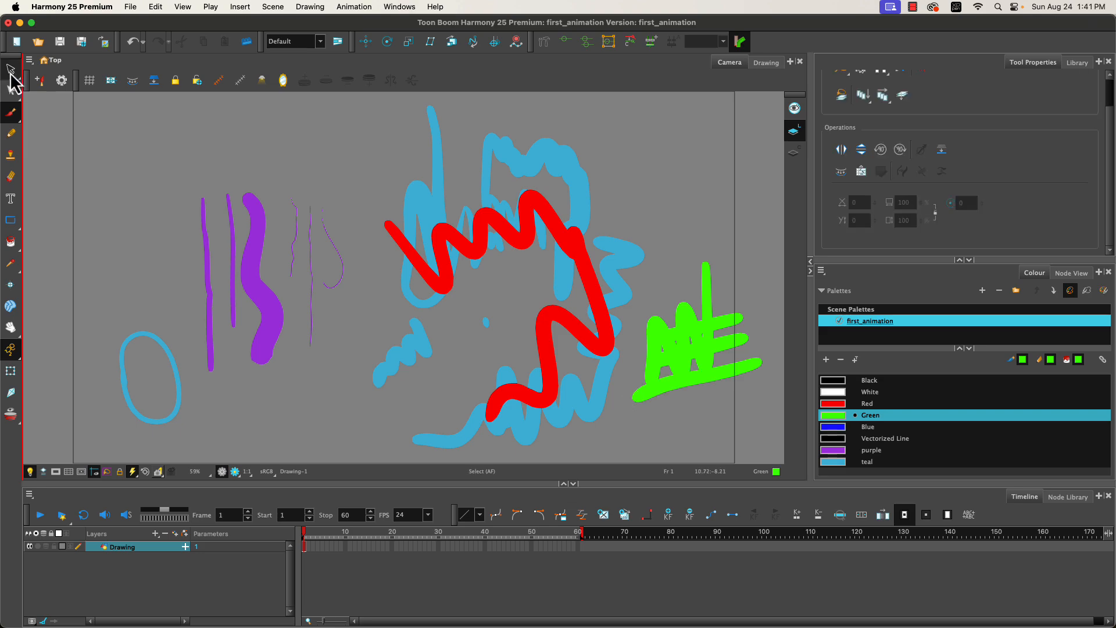
pyautogui.click(708, 314)
pyautogui.moveTo(708, 314); pyautogui.dragTo(710, 247)
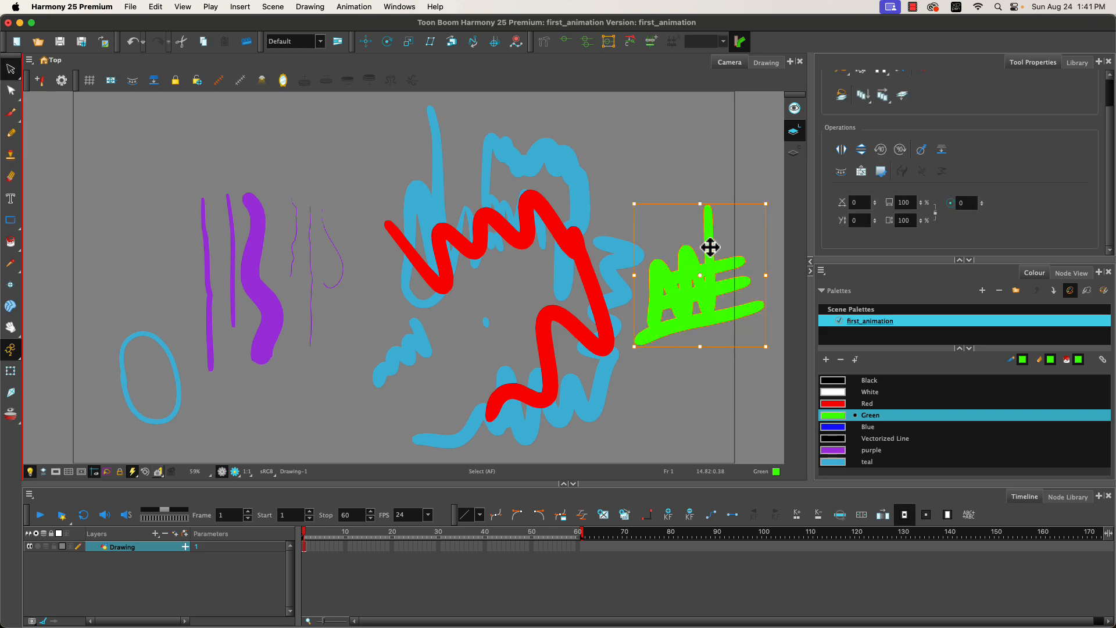
# - Paint a green diagonal brush stroke across the red zigzag, and move the cut-off lower red piece to the left
pyautogui.click(11, 112)
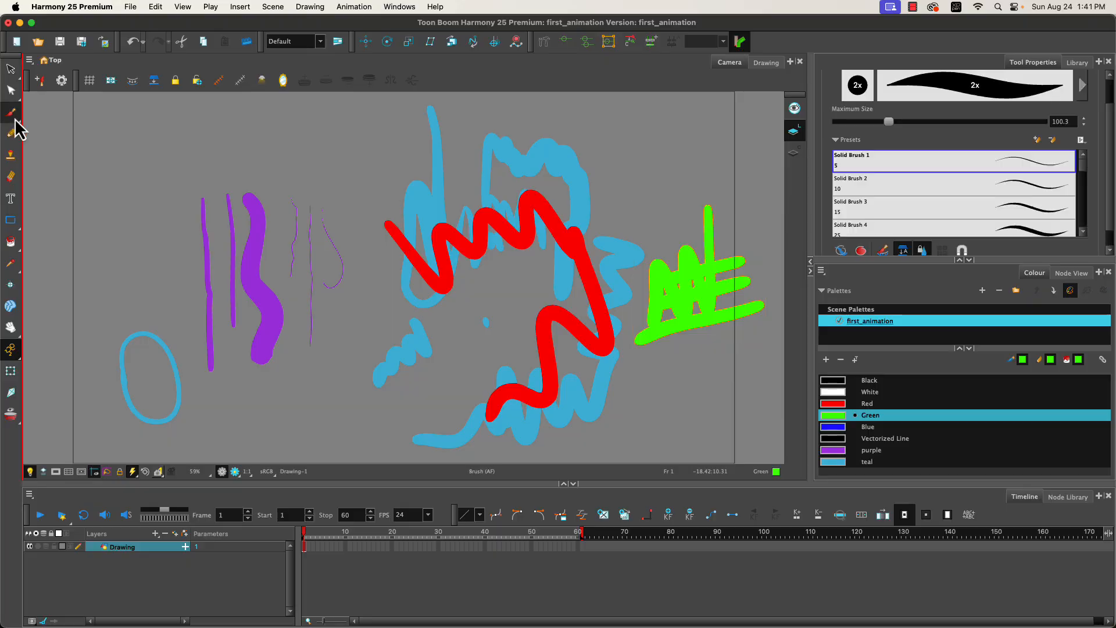
pyautogui.moveTo(648, 419)
pyautogui.mouseDown()
pyautogui.moveTo(629, 384)
pyautogui.moveTo(421, 183)
pyautogui.mouseUp()
pyautogui.click(10, 69)
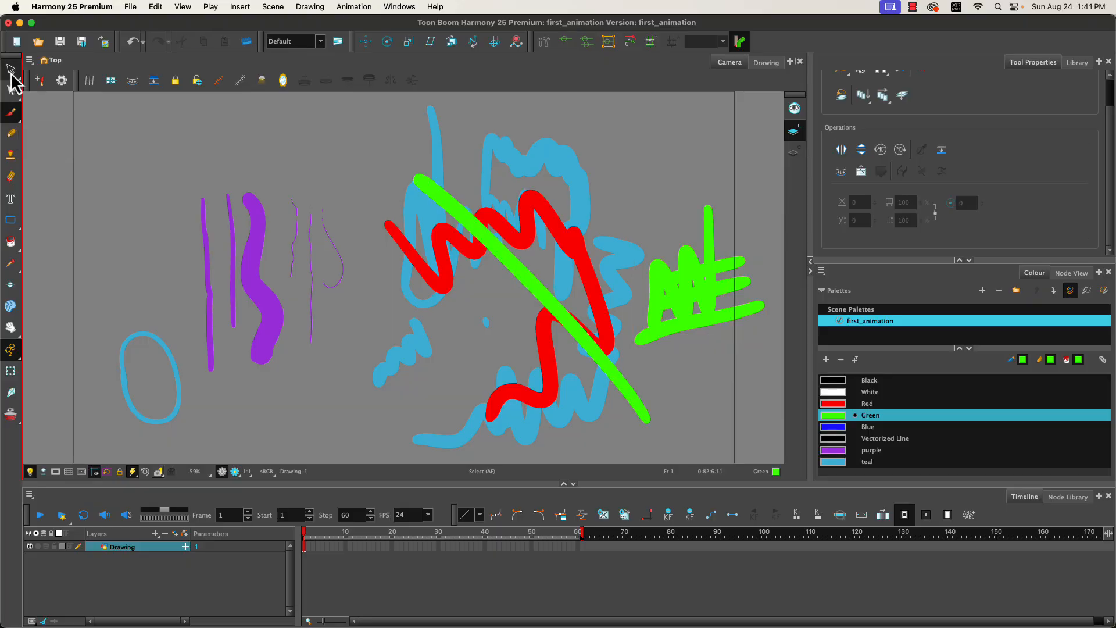
pyautogui.click(548, 347)
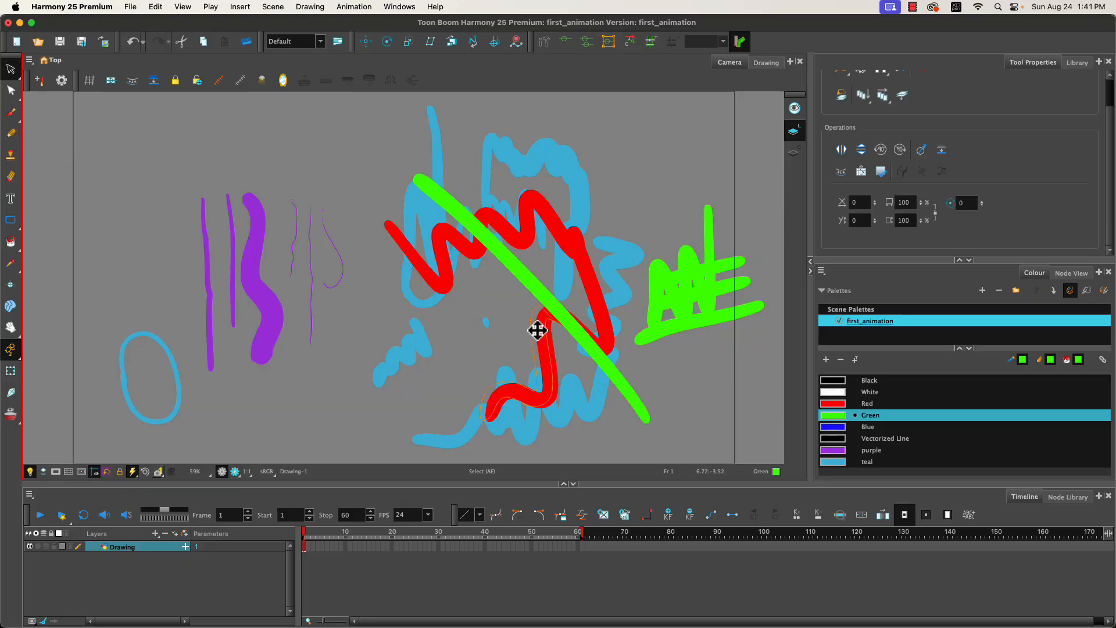
pyautogui.moveTo(536, 329); pyautogui.dragTo(500, 321)
# - Move the green diagonal stroke right, off the red zigzag, and position it across the green scribble
pyautogui.click(516, 266)
pyautogui.moveTo(516, 267)
pyautogui.mouseDown()
pyautogui.moveTo(529, 211)
pyautogui.moveTo(628, 172)
pyautogui.moveTo(662, 205)
pyautogui.mouseUp()
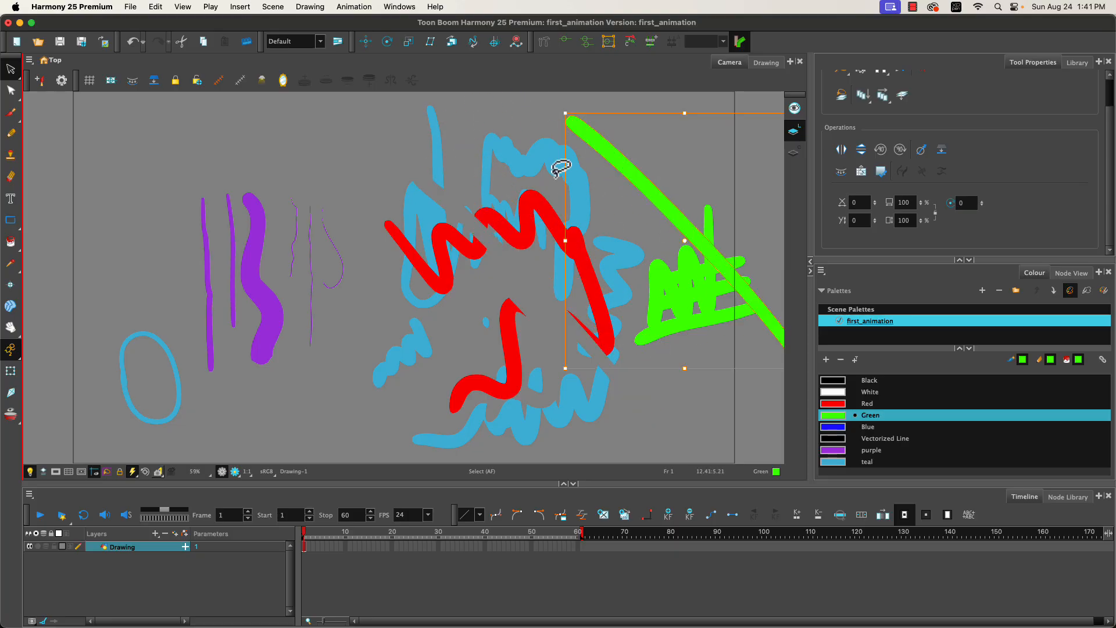
pyautogui.click(693, 395)
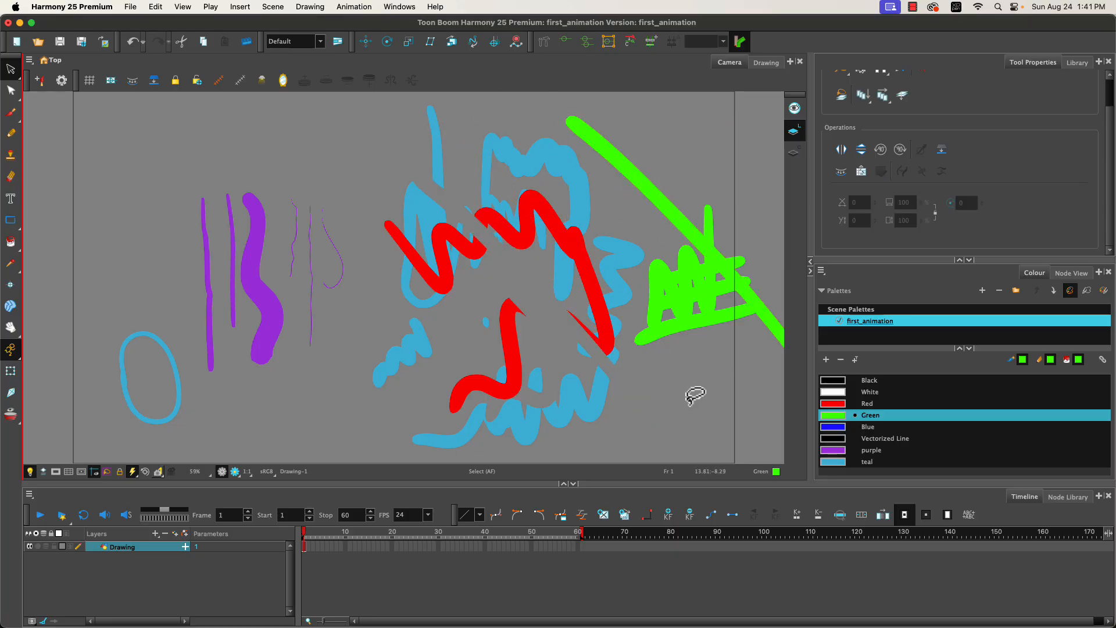
pyautogui.click(642, 189)
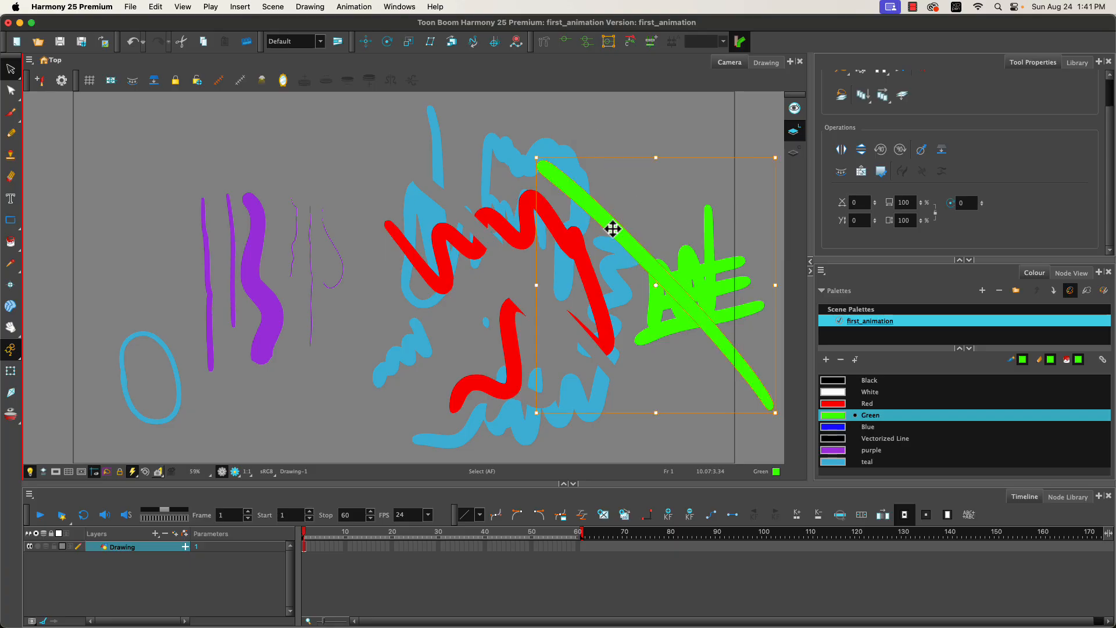
# - Select the overlapping green shapes and lasso across the red, teal and green strokes to examine how they group, and clear the selection
pyautogui.click(665, 198)
pyautogui.click(686, 247)
pyautogui.click(637, 285)
pyautogui.moveTo(580, 195); pyautogui.dragTo(448, 256)
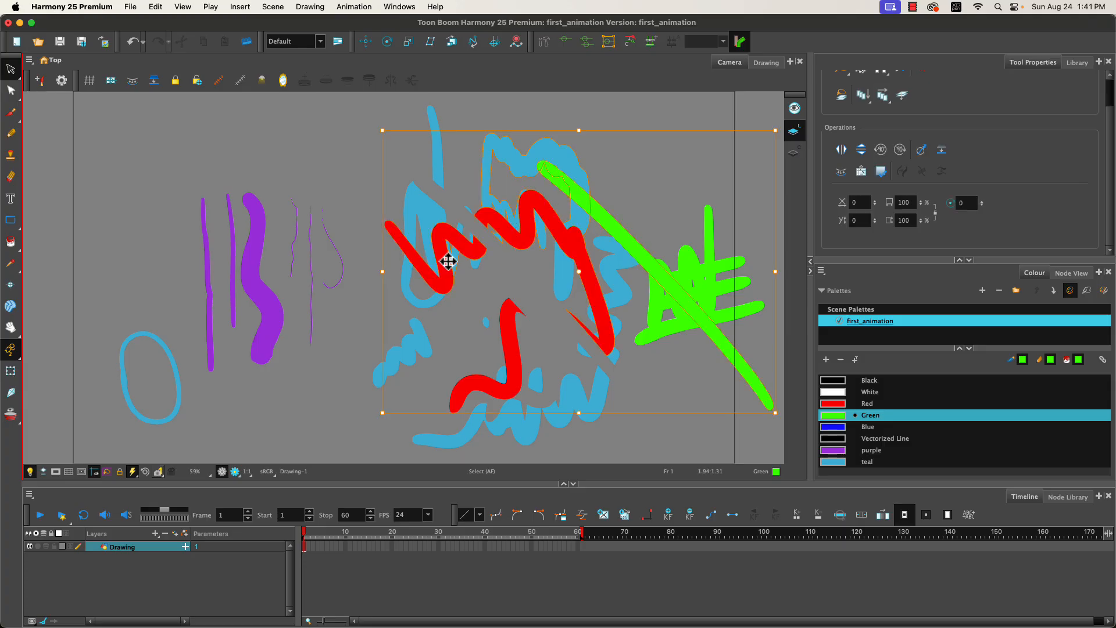
pyautogui.click(365, 339)
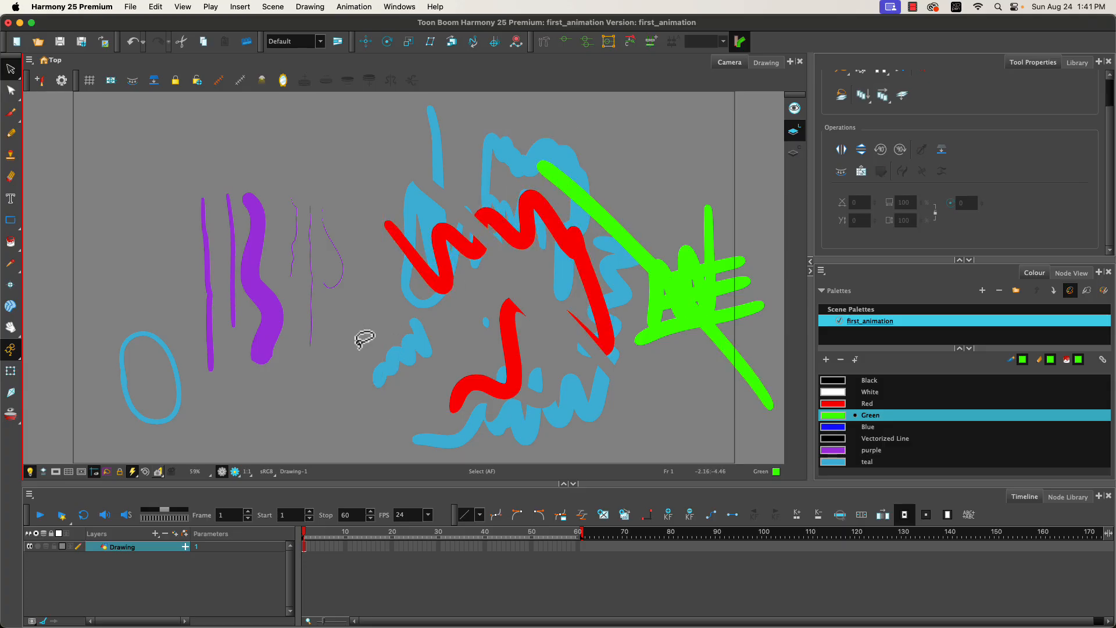
# - Enable Draw Behind for the brush and paint a tall blue zigzag behind the teal, red and green strokes
pyautogui.click(11, 113)
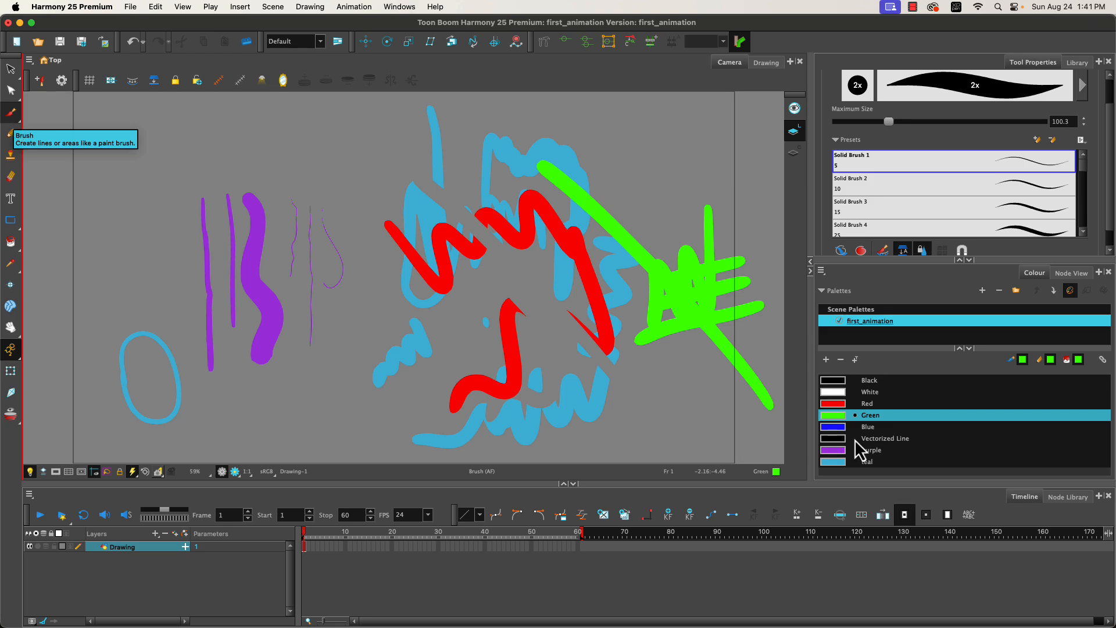
pyautogui.click(833, 428)
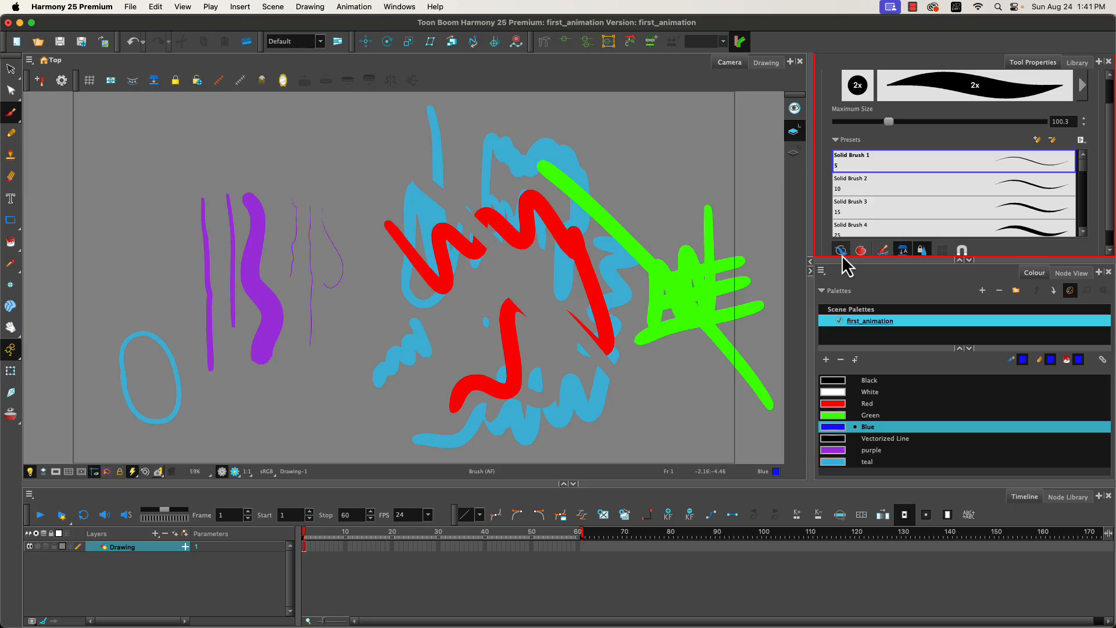
pyautogui.moveTo(391, 419)
pyautogui.mouseDown()
pyautogui.moveTo(414, 316)
pyautogui.moveTo(460, 207)
pyautogui.moveTo(452, 397)
pyautogui.moveTo(518, 165)
pyautogui.moveTo(492, 426)
pyautogui.moveTo(588, 160)
pyautogui.moveTo(548, 416)
pyautogui.moveTo(642, 203)
pyautogui.moveTo(611, 422)
pyautogui.moveTo(707, 252)
pyautogui.moveTo(661, 422)
pyautogui.mouseUp()
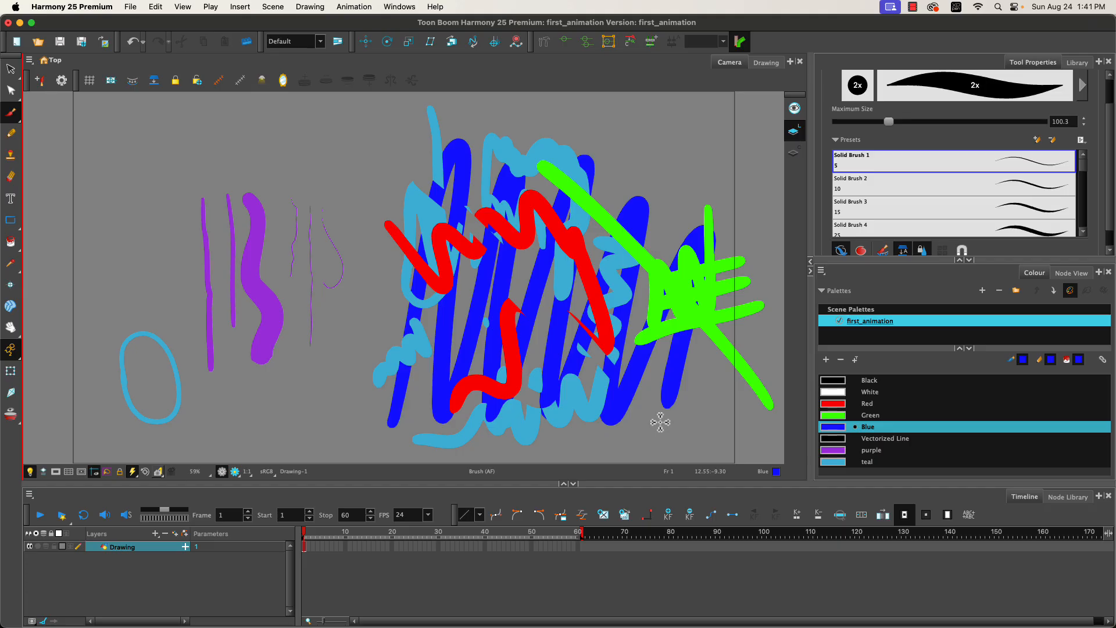
# - Move the blue zigzag's lower-left end piece slightly down and the small blue piece above it to the left, and deselect
pyautogui.click(10, 68)
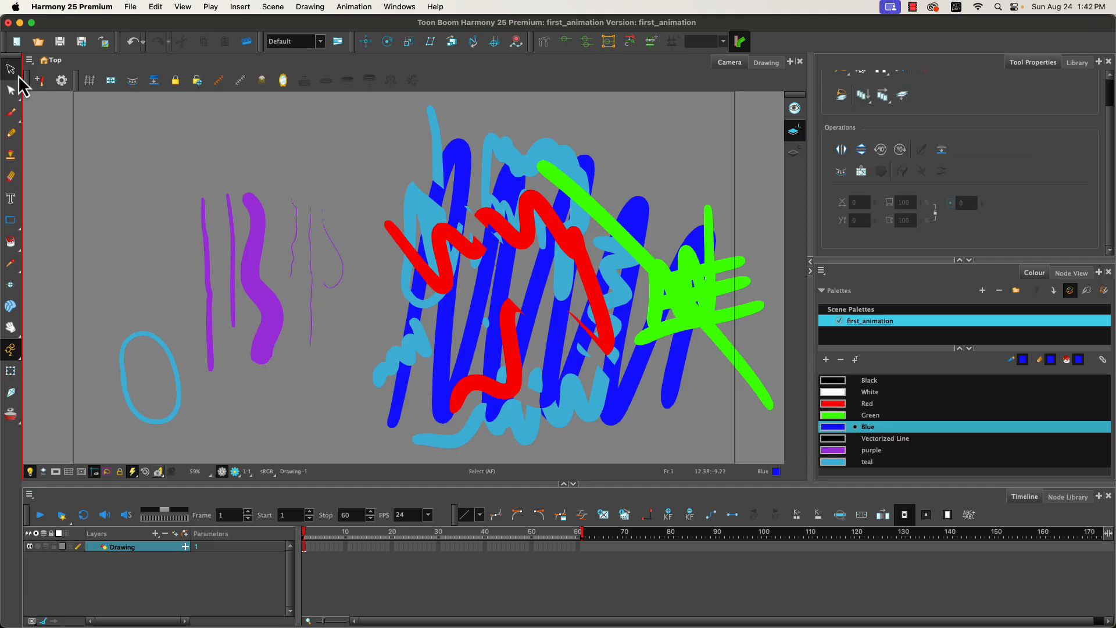
pyautogui.click(400, 400)
pyautogui.moveTo(394, 421); pyautogui.dragTo(395, 440)
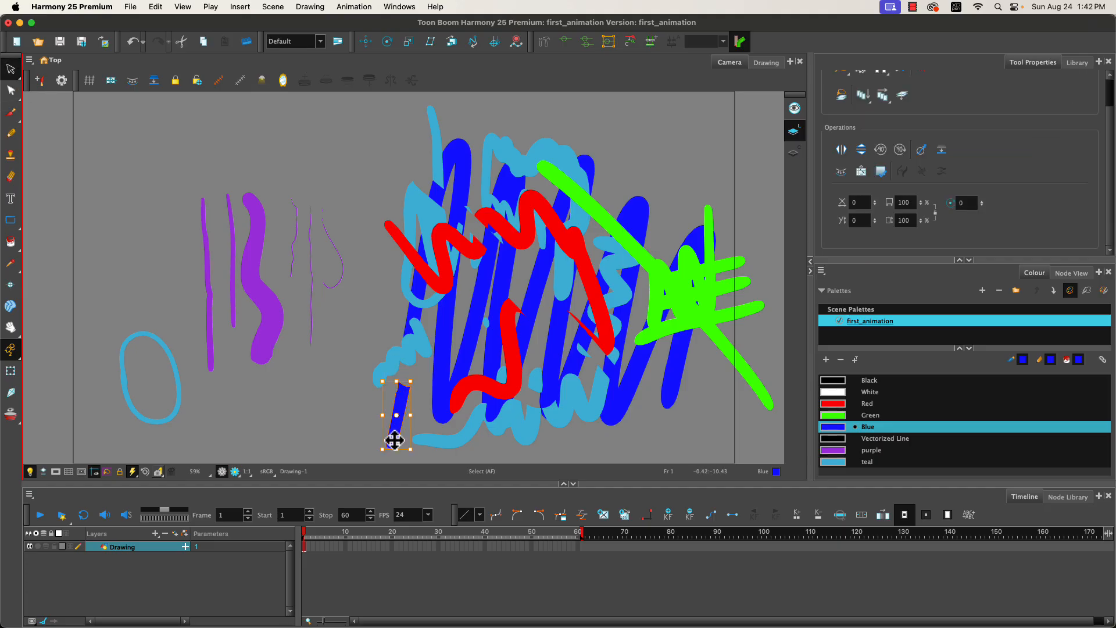
pyautogui.click(411, 311)
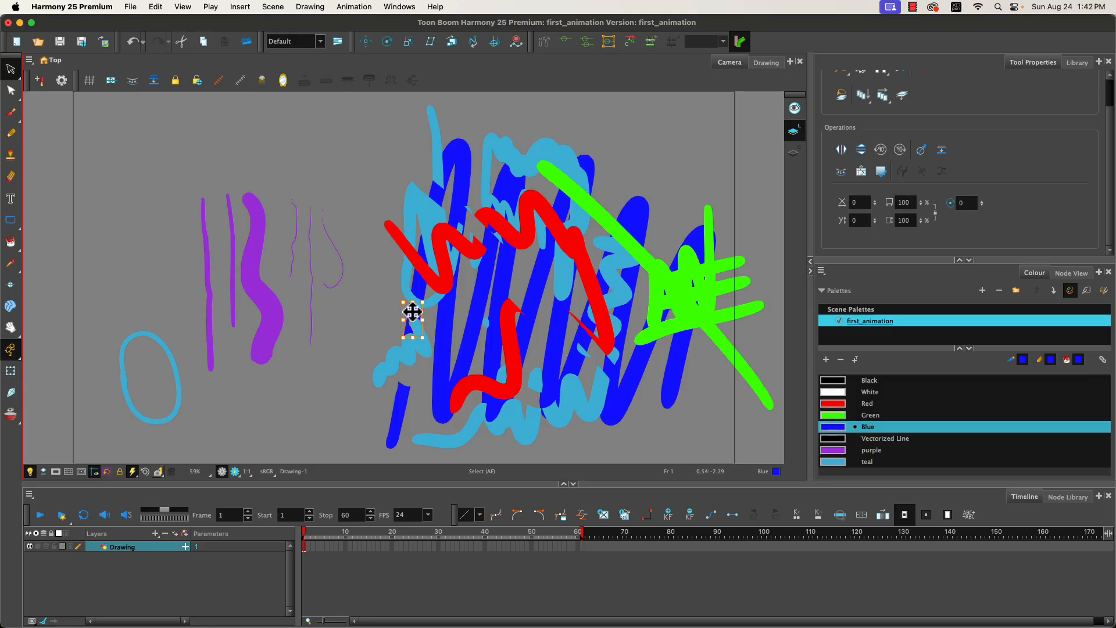
pyautogui.moveTo(411, 312); pyautogui.dragTo(388, 303)
pyautogui.click(362, 405)
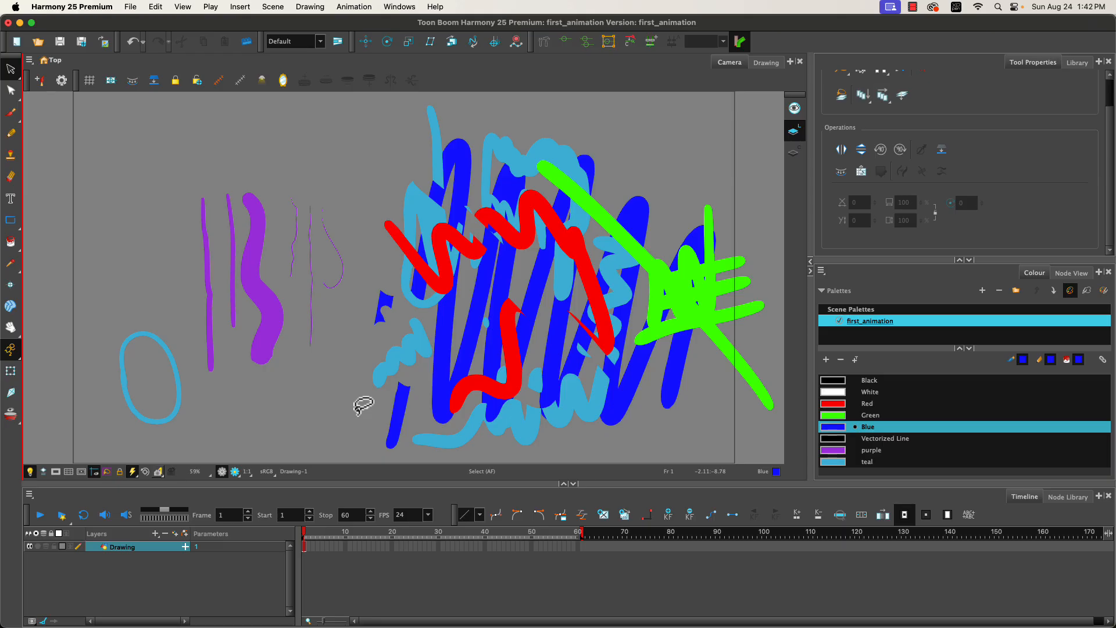
# - Turn off the brush's auto-flatten and Draw Behind options, and paint a horizontal teal line across the purple pencil strokes
pyautogui.click(12, 114)
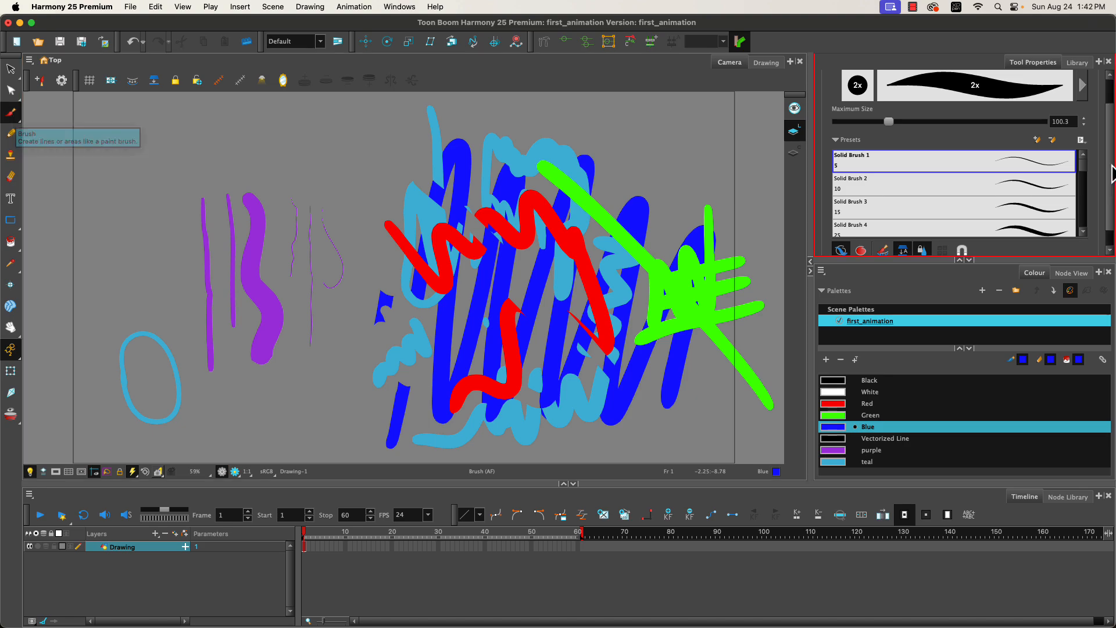
pyautogui.scroll(-1, 930, 174)
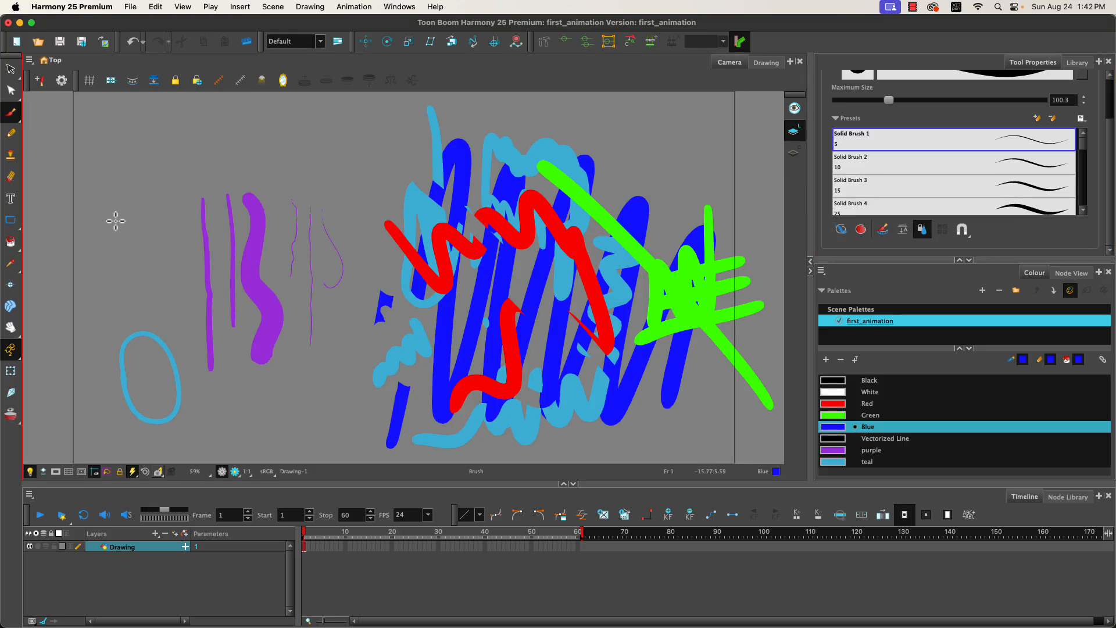
pyautogui.click(831, 462)
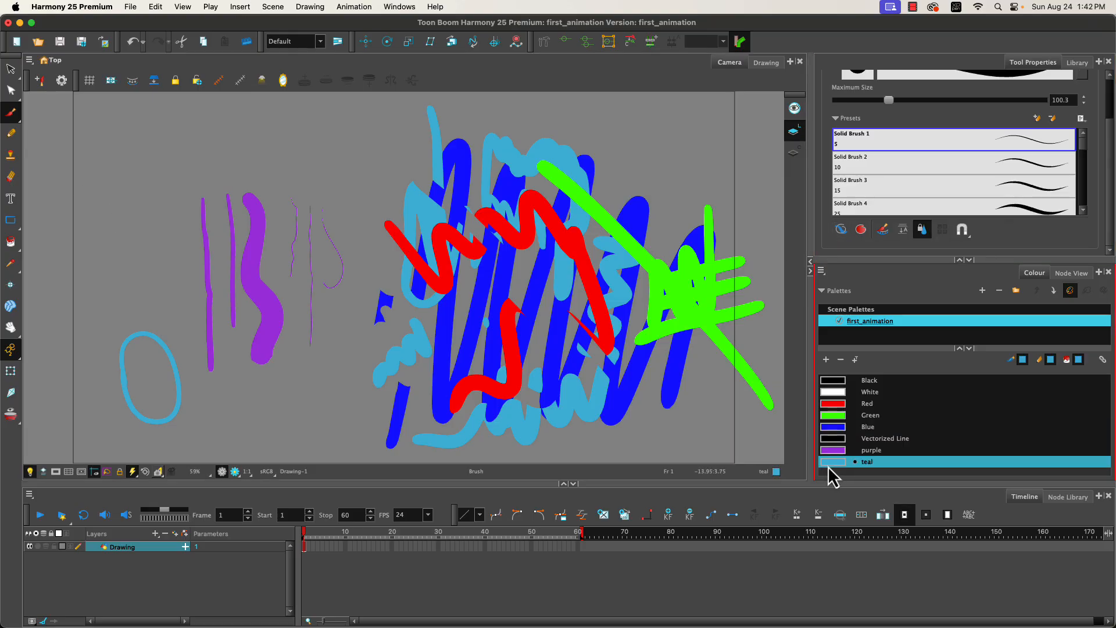
pyautogui.moveTo(362, 269); pyautogui.dragTo(120, 256)
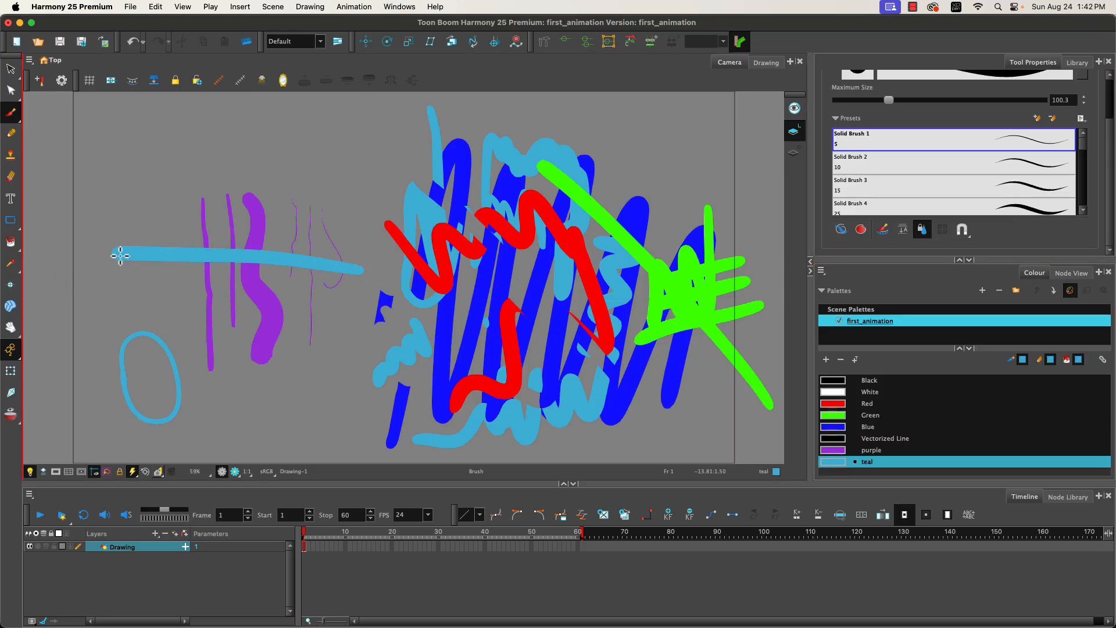
# - Draw a teal oval with the Pencil tool above the thin purple strokes
pyautogui.click(11, 135)
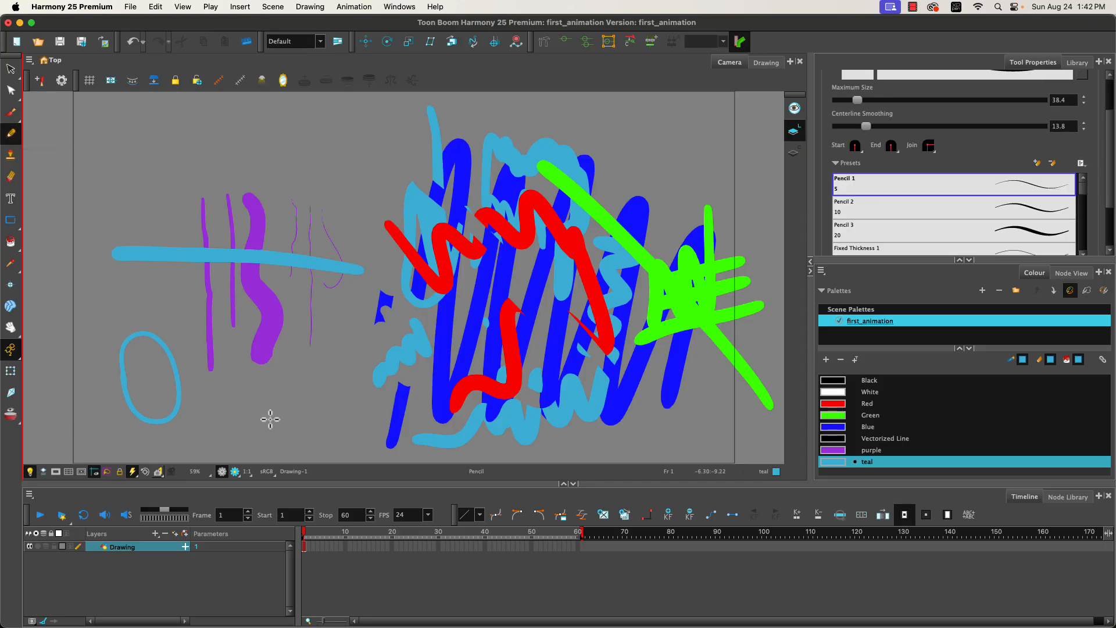
pyautogui.moveTo(317, 131)
pyautogui.mouseDown()
pyautogui.moveTo(353, 192)
pyautogui.moveTo(317, 133)
pyautogui.mouseUp()
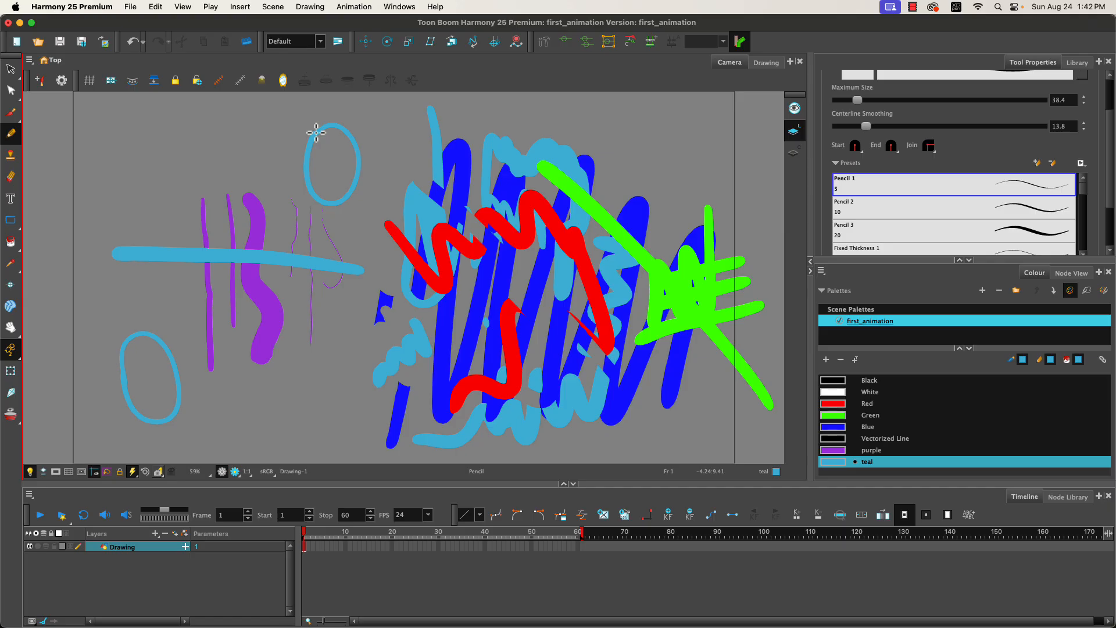
# - Draw a teal oval with a small gap on its upper-left side using the Pencil tool, and select it
pyautogui.moveTo(132, 149)
pyautogui.mouseDown()
pyautogui.moveTo(167, 137)
pyautogui.moveTo(145, 204)
pyautogui.moveTo(134, 163)
pyautogui.moveTo(147, 141)
pyautogui.mouseUp()
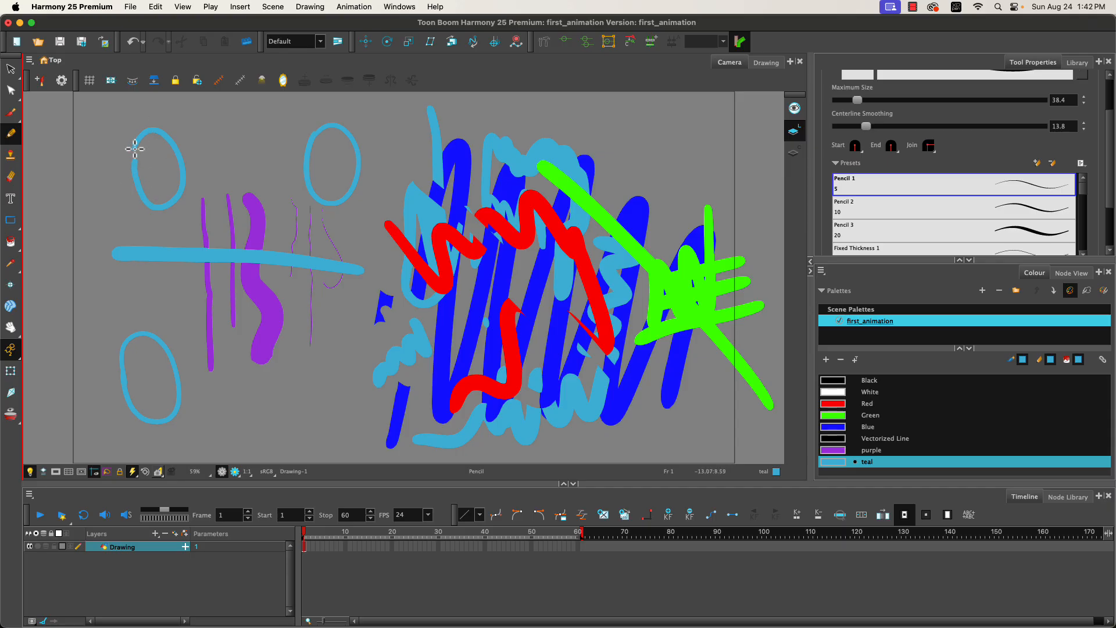
pyautogui.click(11, 68)
pyautogui.moveTo(119, 110); pyautogui.dragTo(187, 205)
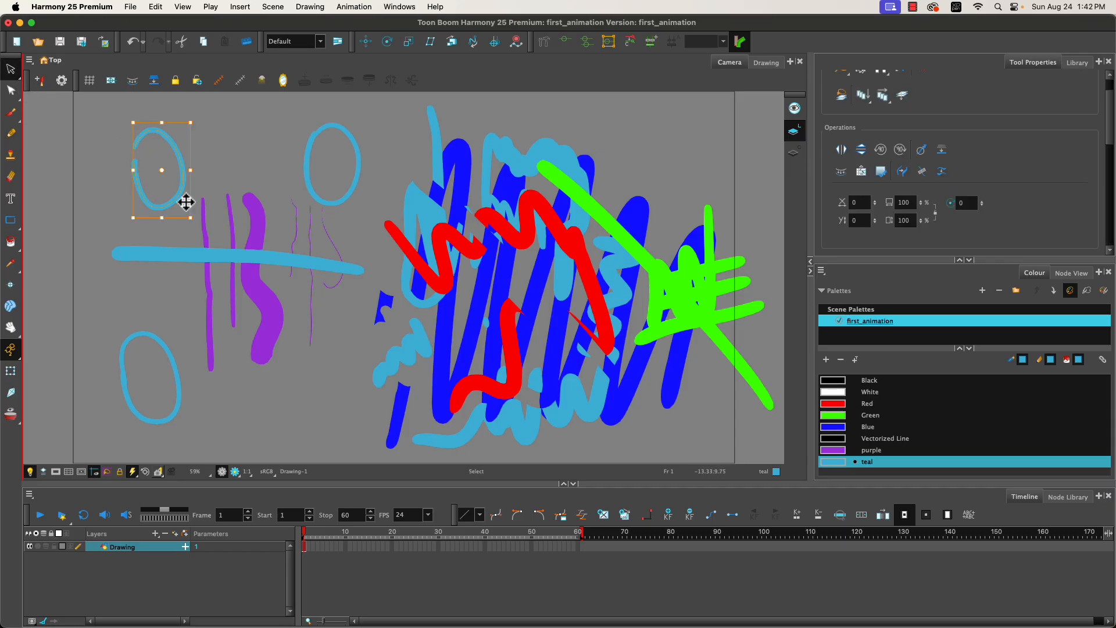
# - Select the two closed teal ovals one after the other and examine how their ends overlap up close
pyautogui.moveTo(299, 108); pyautogui.dragTo(375, 218)
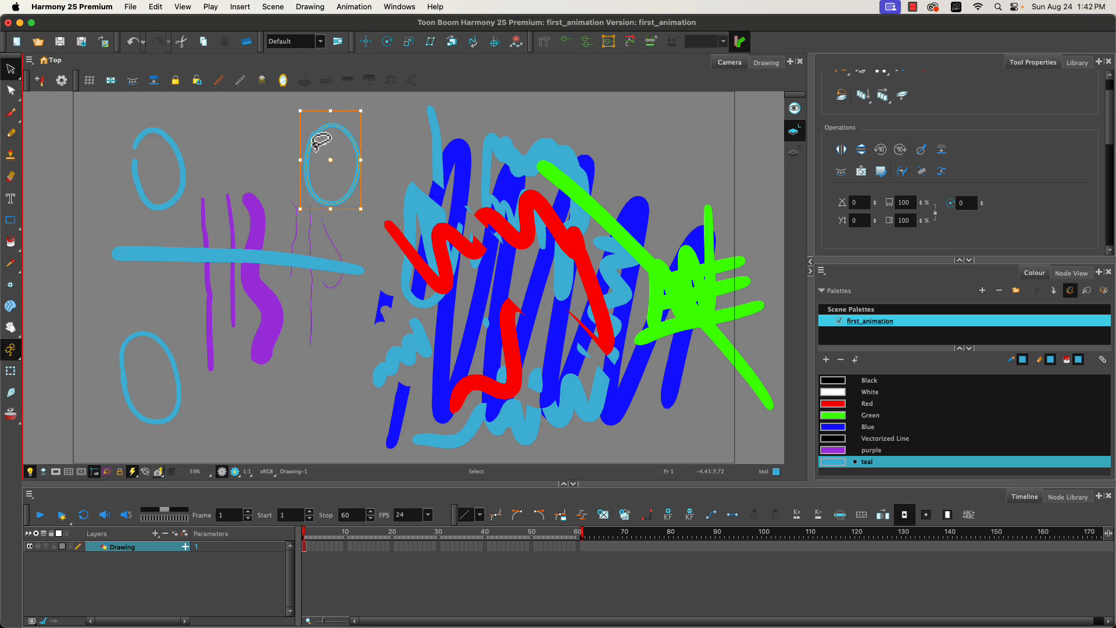
pyautogui.scroll(6, 319, 142)
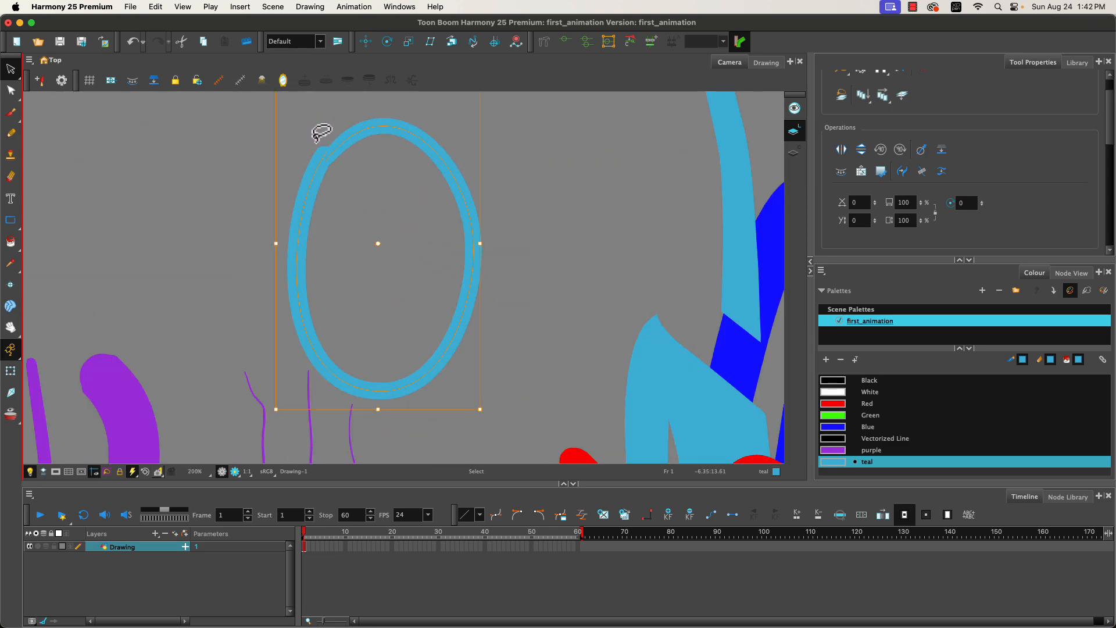
pyautogui.scroll(-6, 321, 132)
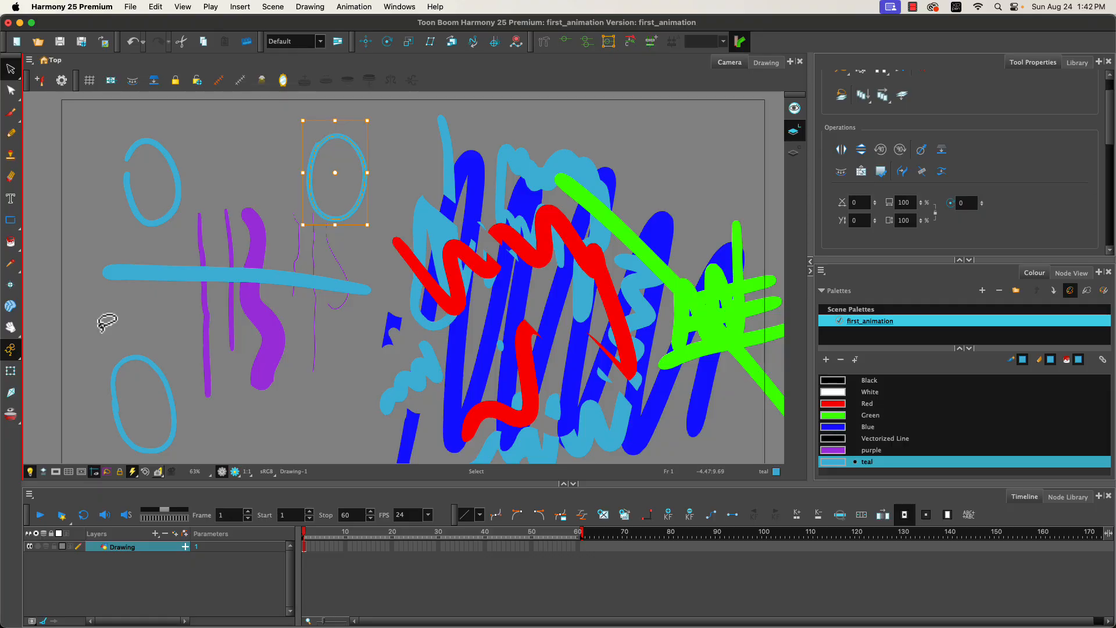
pyautogui.click(145, 394)
pyautogui.scroll(3, 144, 387)
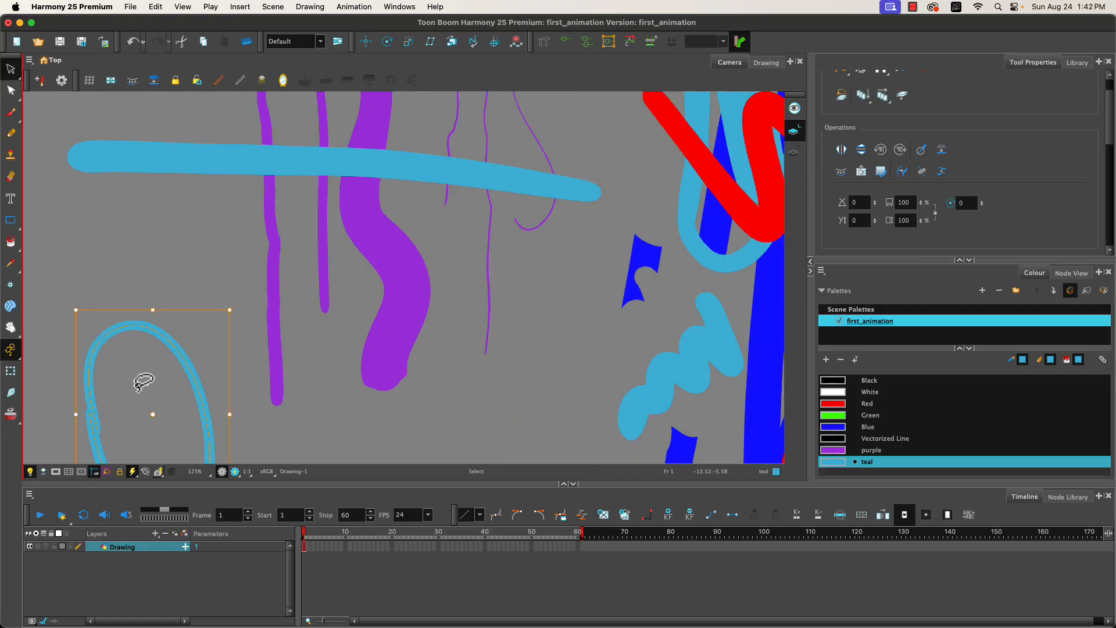
pyautogui.scroll(-3, 50, 312)
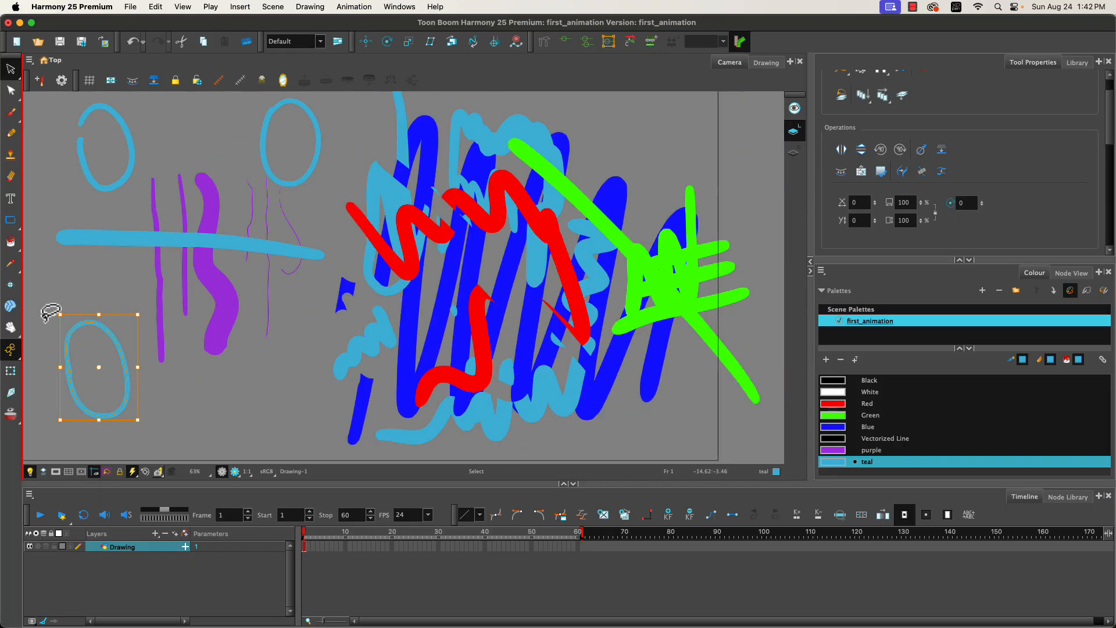
pyautogui.scroll(-1, 51, 312)
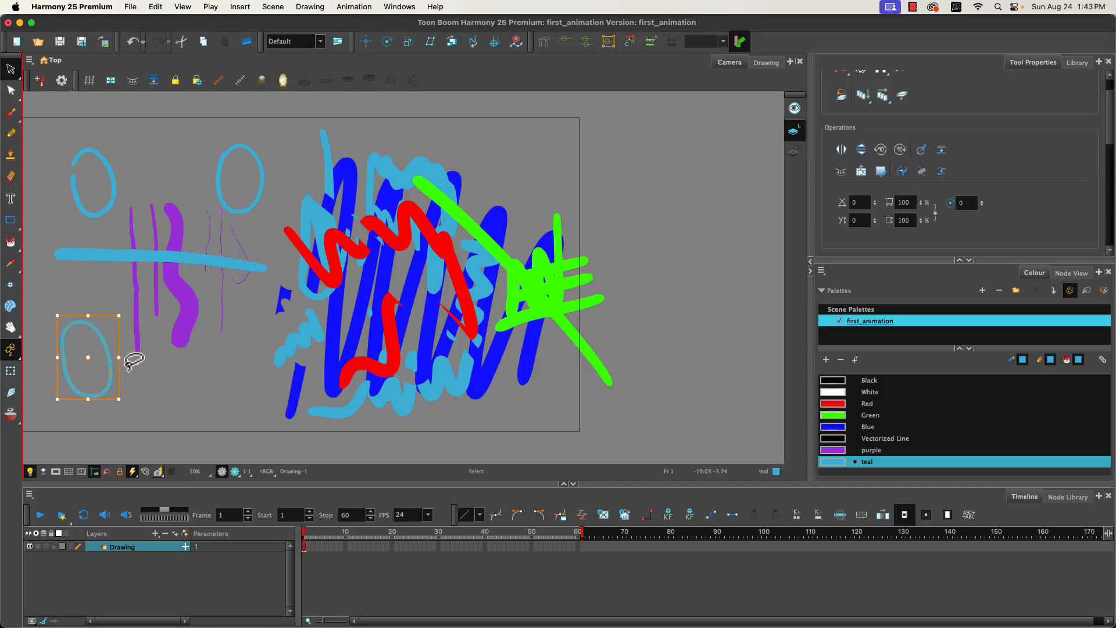
# - Deselect the oval, centre the drawing, and switch the camera mask on and off to preview only the area inside the frame
pyautogui.click(174, 360)
pyautogui.moveTo(150, 375)
pyautogui.mouseDown()
pyautogui.moveTo(239, 385)
pyautogui.moveTo(246, 372)
pyautogui.mouseUp()
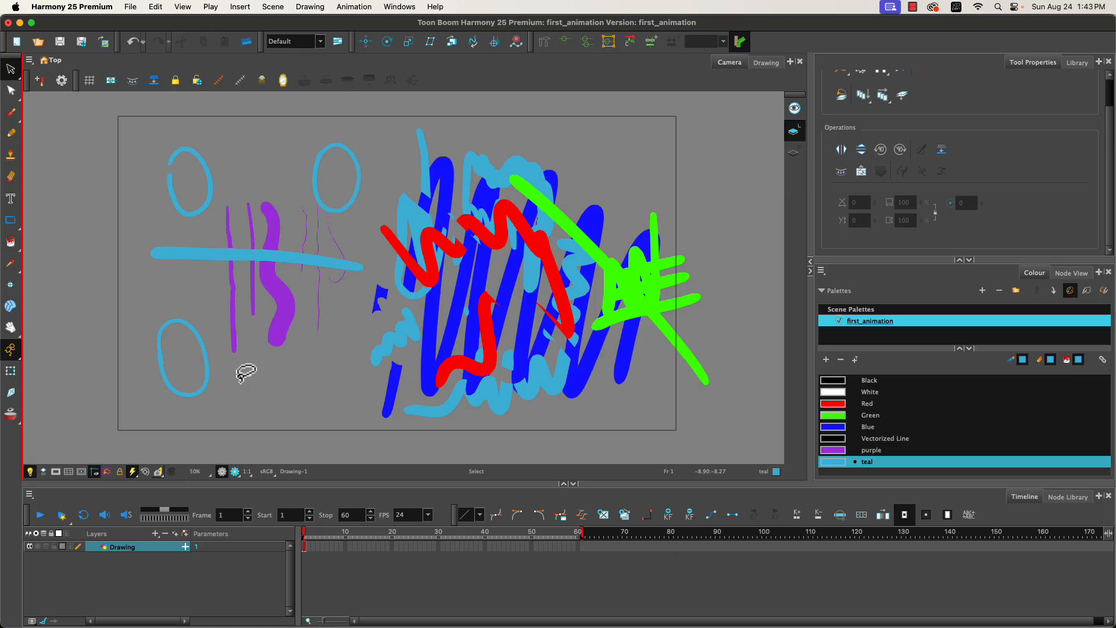
pyautogui.press('space')
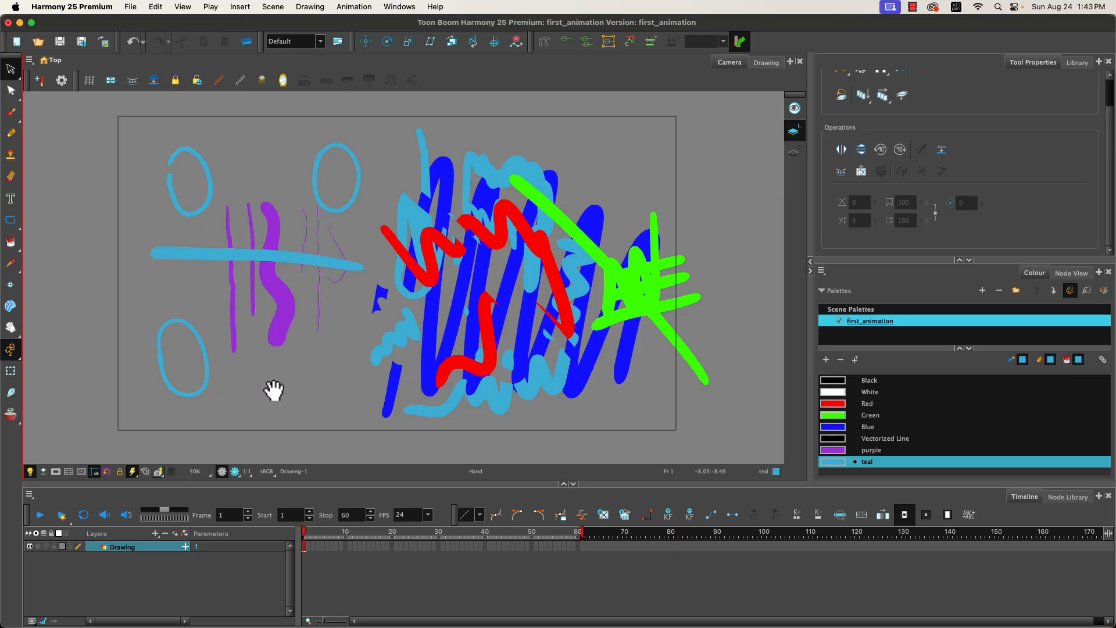
pyautogui.moveTo(272, 390)
pyautogui.mouseDown()
pyautogui.moveTo(237, 413)
pyautogui.moveTo(290, 401)
pyautogui.mouseUp()
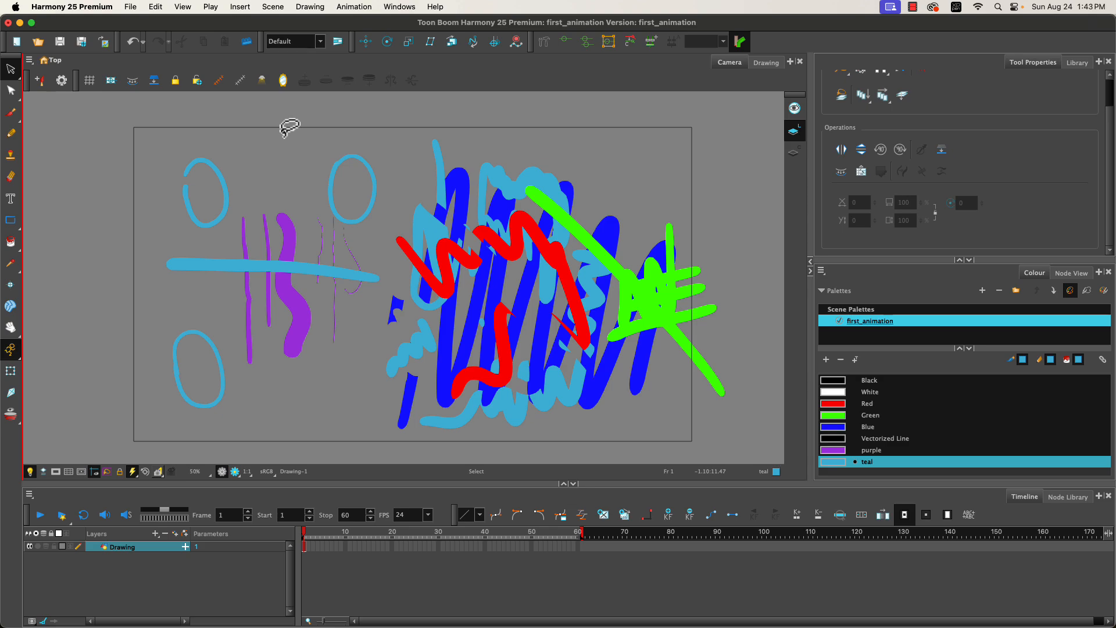
pyautogui.click(58, 473)
pyautogui.click(58, 473)
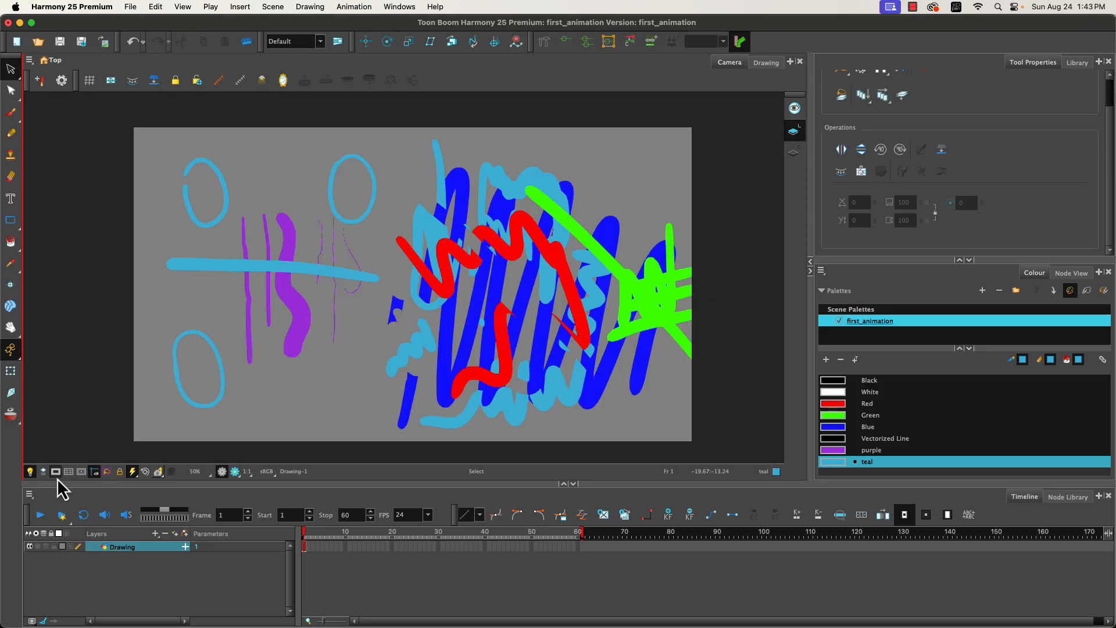
pyautogui.click(58, 474)
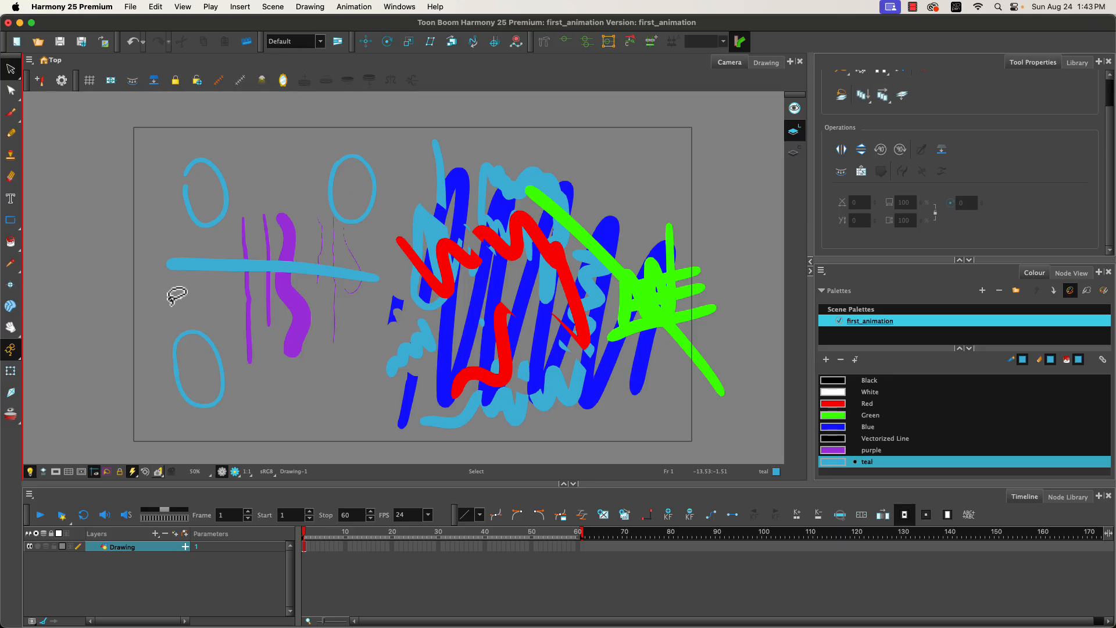
# - Fill the three teal ovals with Red using the Paint tool set to Close Large Gap
pyautogui.click(11, 241)
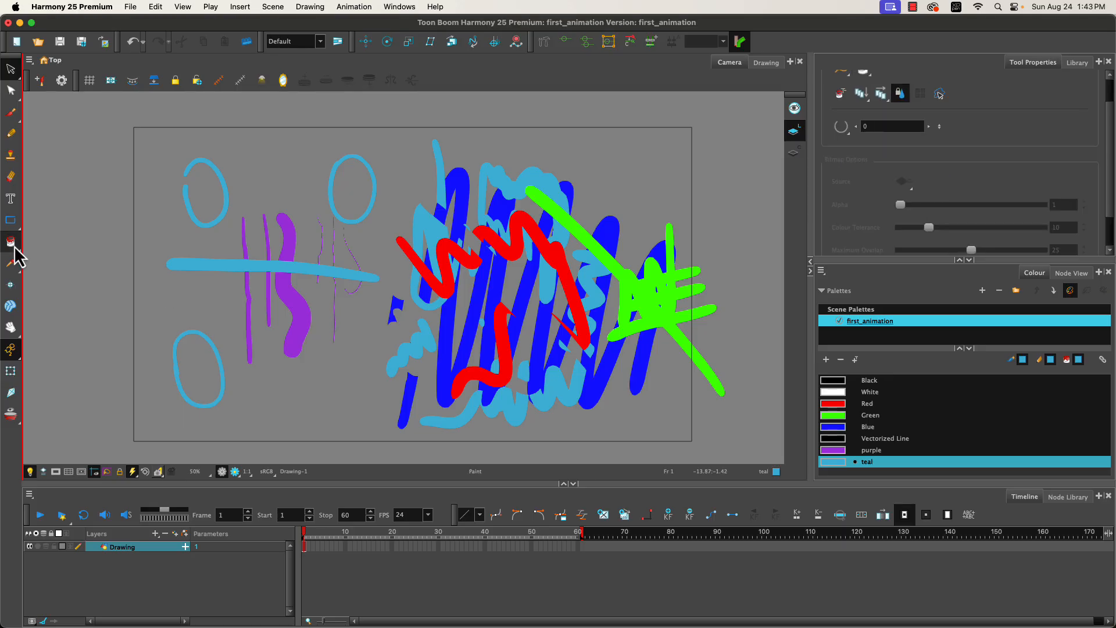
pyautogui.click(833, 407)
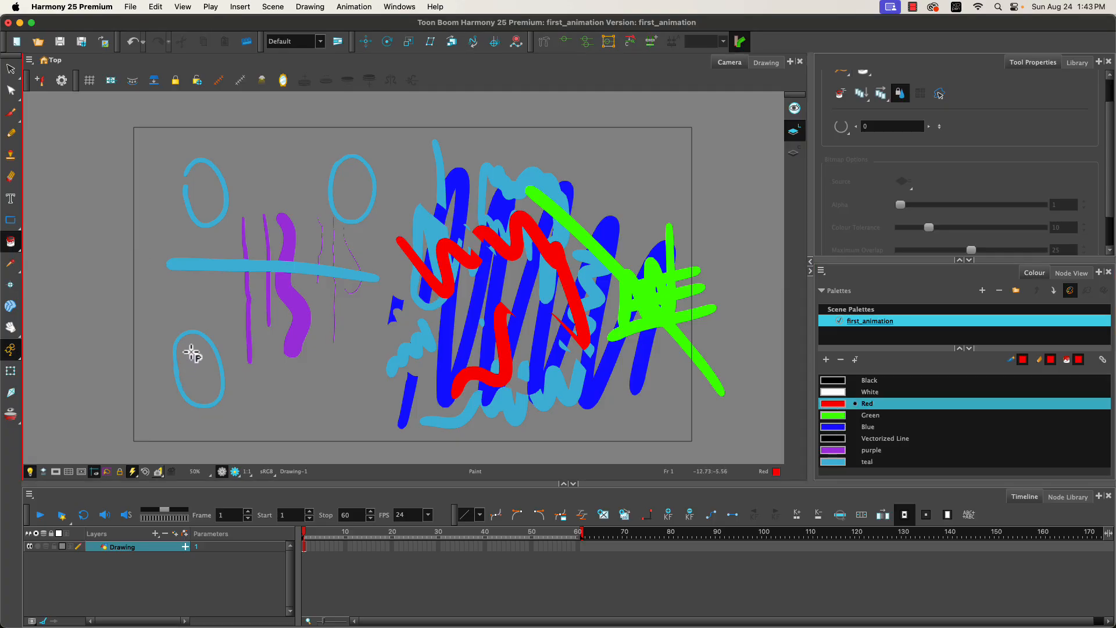
pyautogui.click(848, 134)
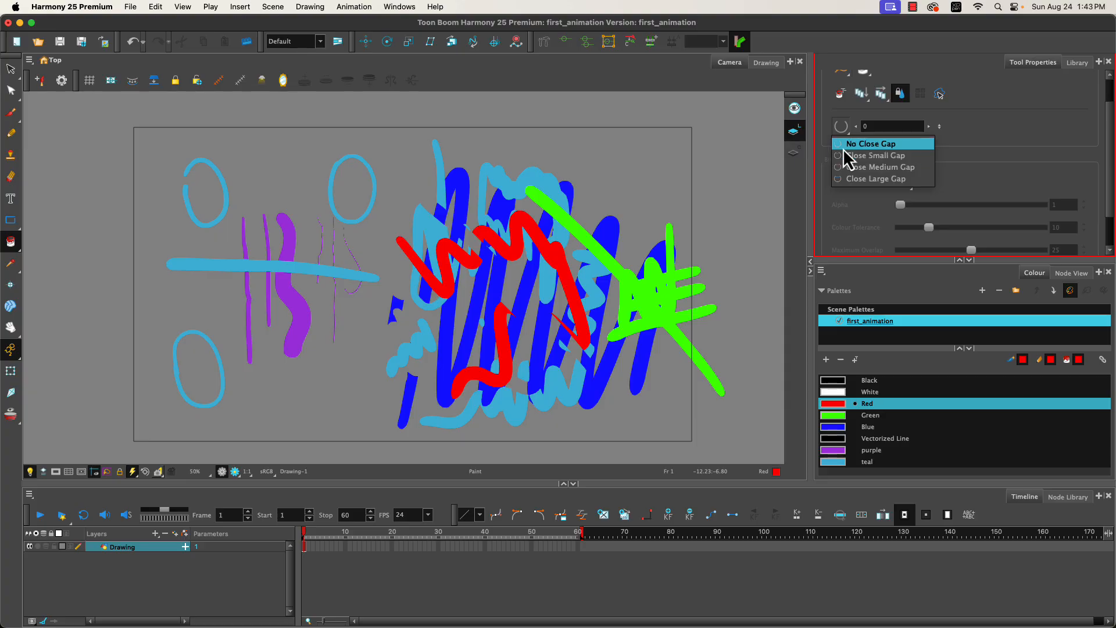
pyautogui.click(839, 180)
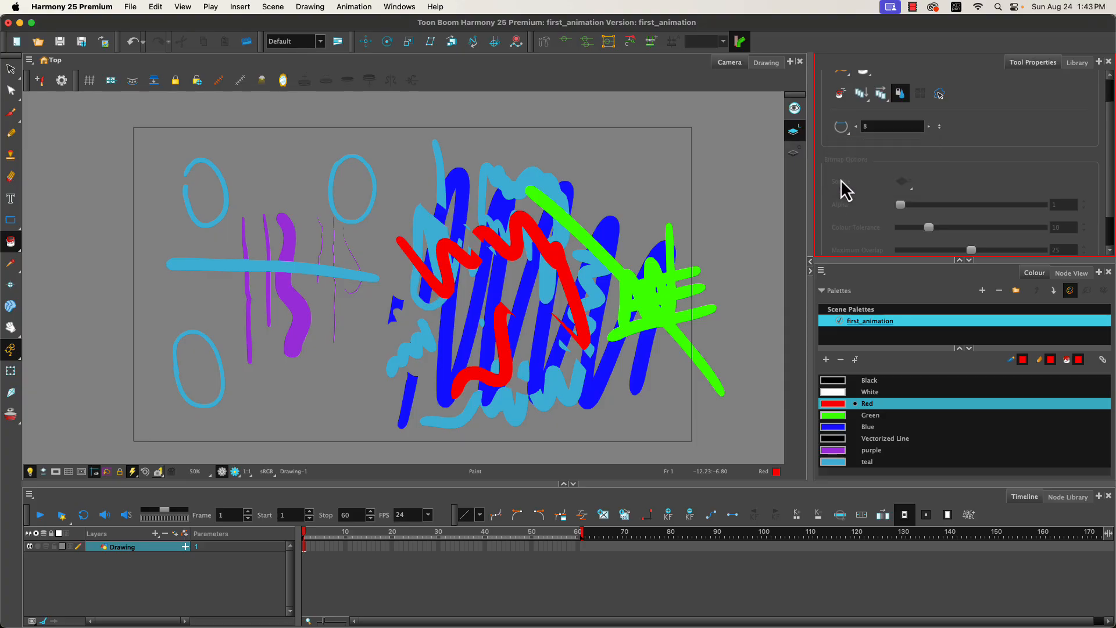
pyautogui.click(195, 377)
pyautogui.click(204, 198)
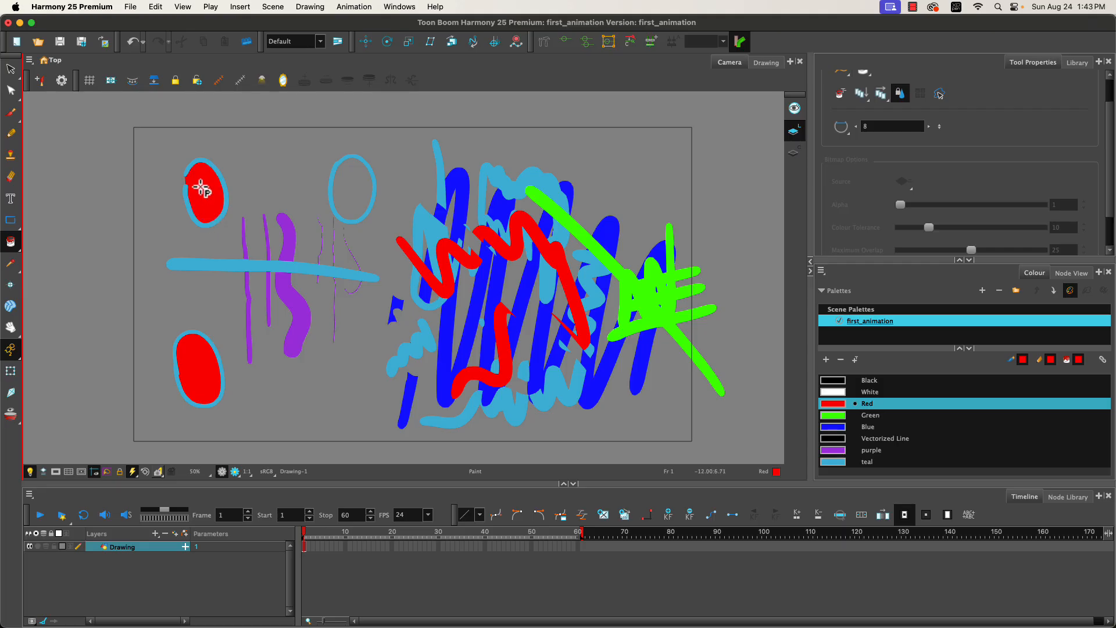
pyautogui.click(359, 195)
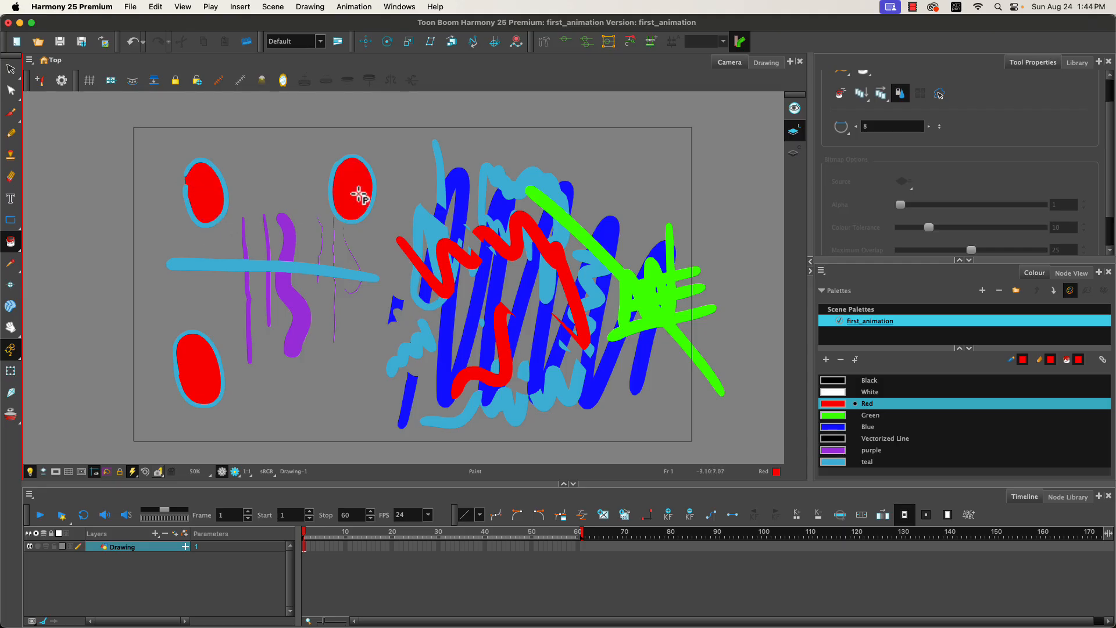
# - Move the red fill of the gapped upper-left oval out to the right of its teal outline
pyautogui.scroll(4, 176, 186)
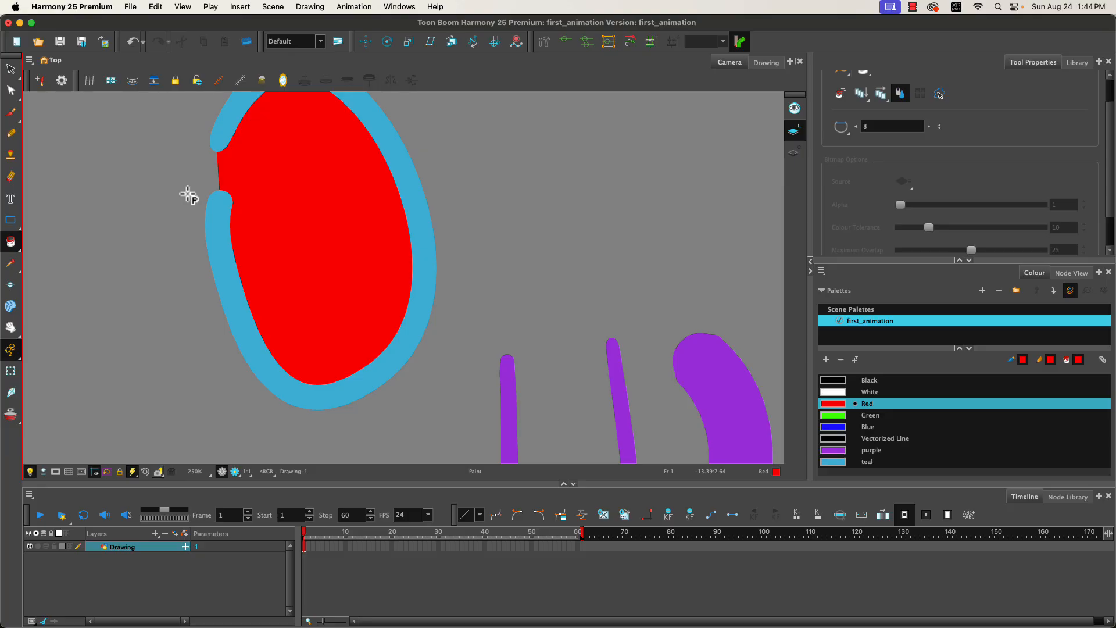
pyautogui.click(10, 68)
pyautogui.click(287, 275)
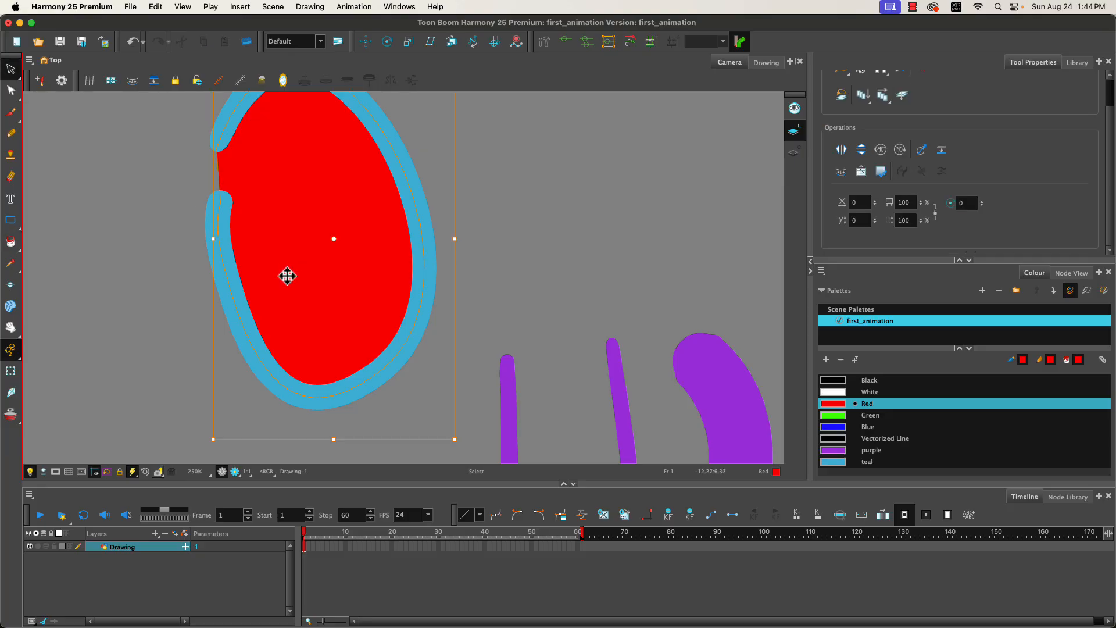
pyautogui.scroll(-2, 287, 275)
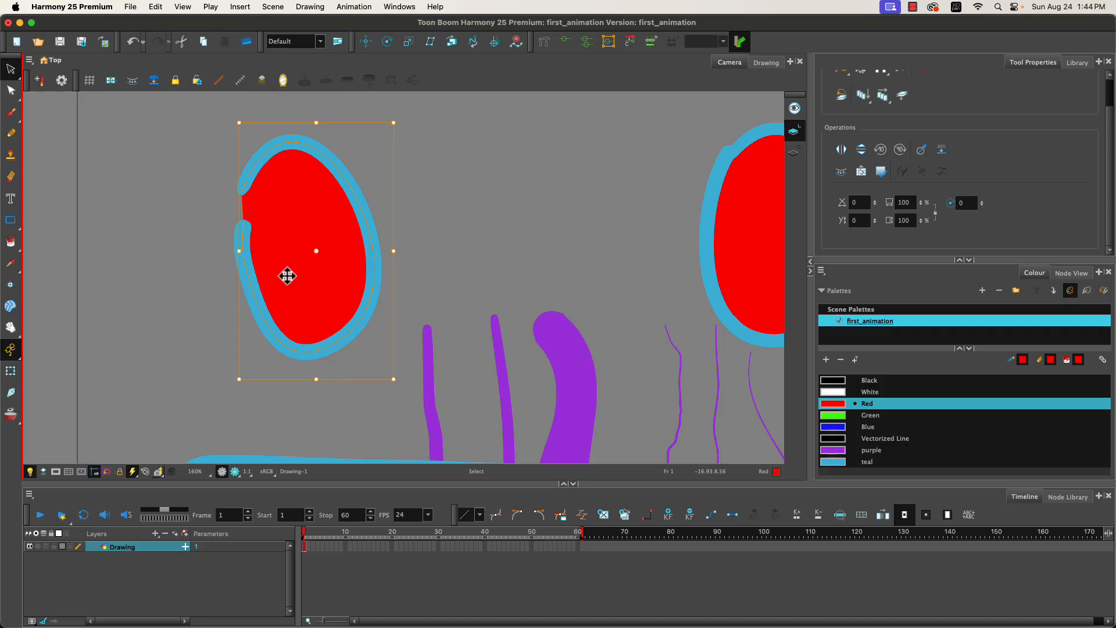
pyautogui.moveTo(287, 227)
pyautogui.mouseDown()
pyautogui.moveTo(401, 225)
pyautogui.moveTo(466, 195)
pyautogui.moveTo(447, 210)
pyautogui.mouseUp()
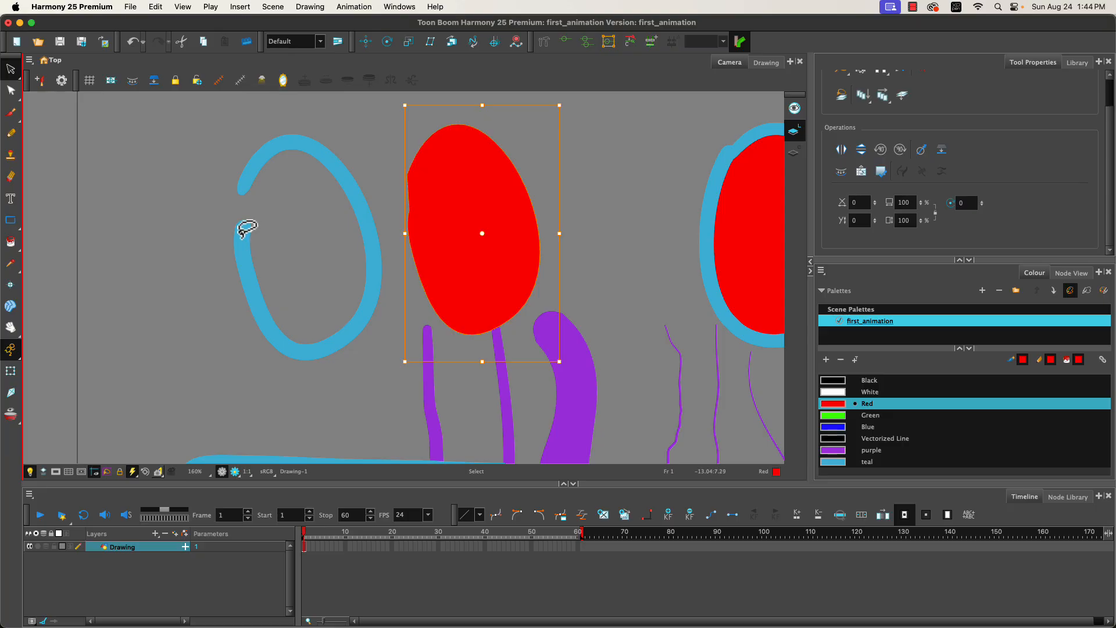
# - Paint a thick purple oval with the Brush tool just left of the red-filled lower-left oval
pyautogui.scroll(-3, 246, 227)
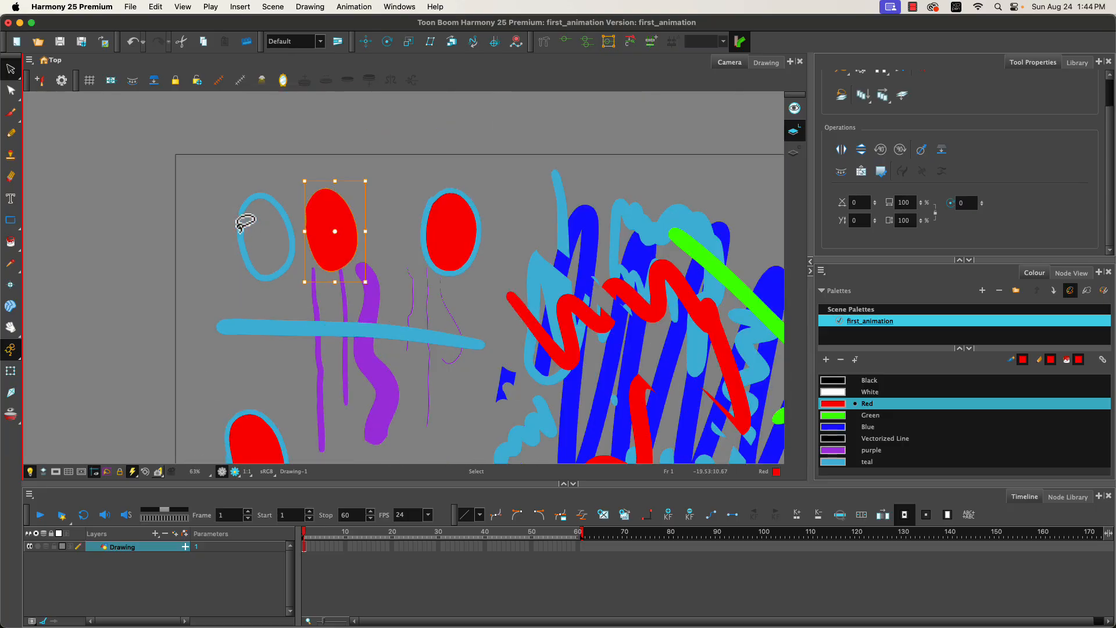
pyautogui.scroll(-2, 256, 399)
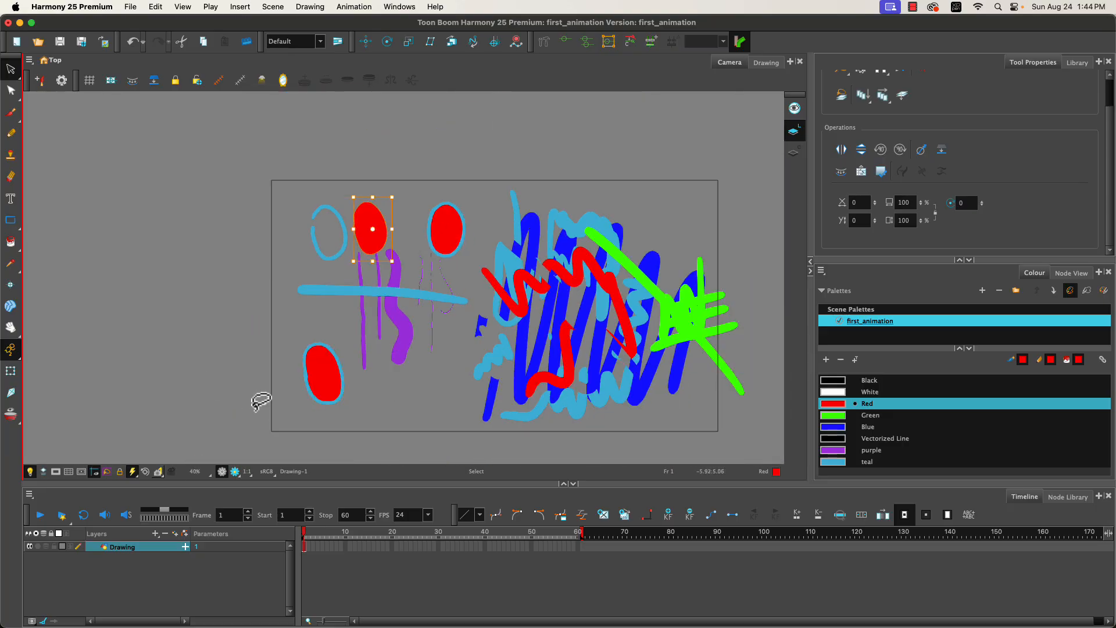
pyautogui.scroll(5, 316, 379)
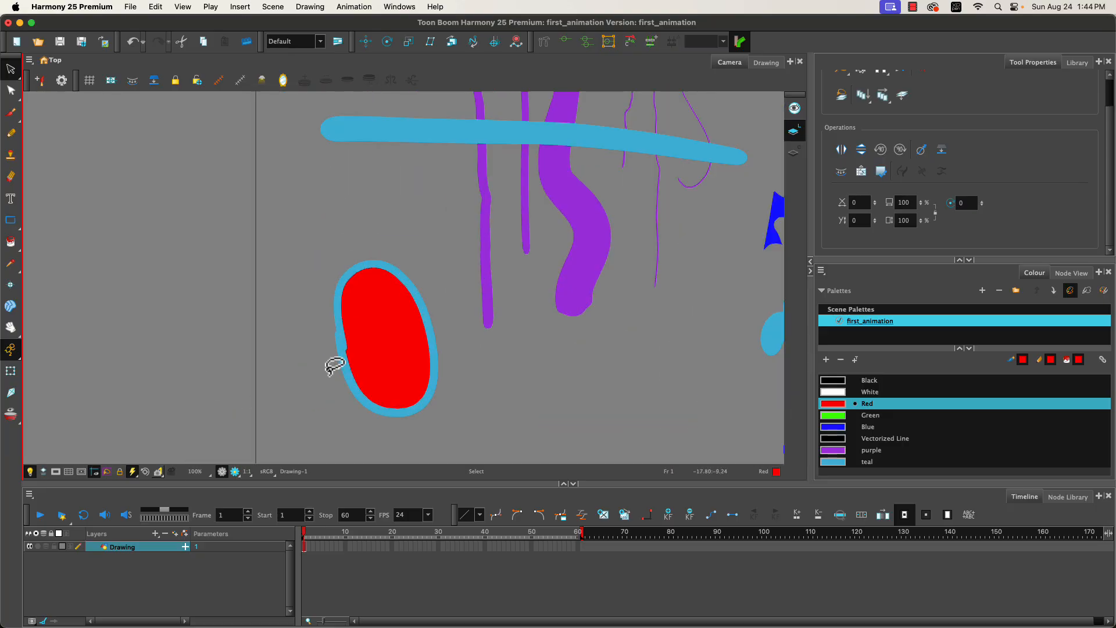
pyautogui.scroll(3, 335, 367)
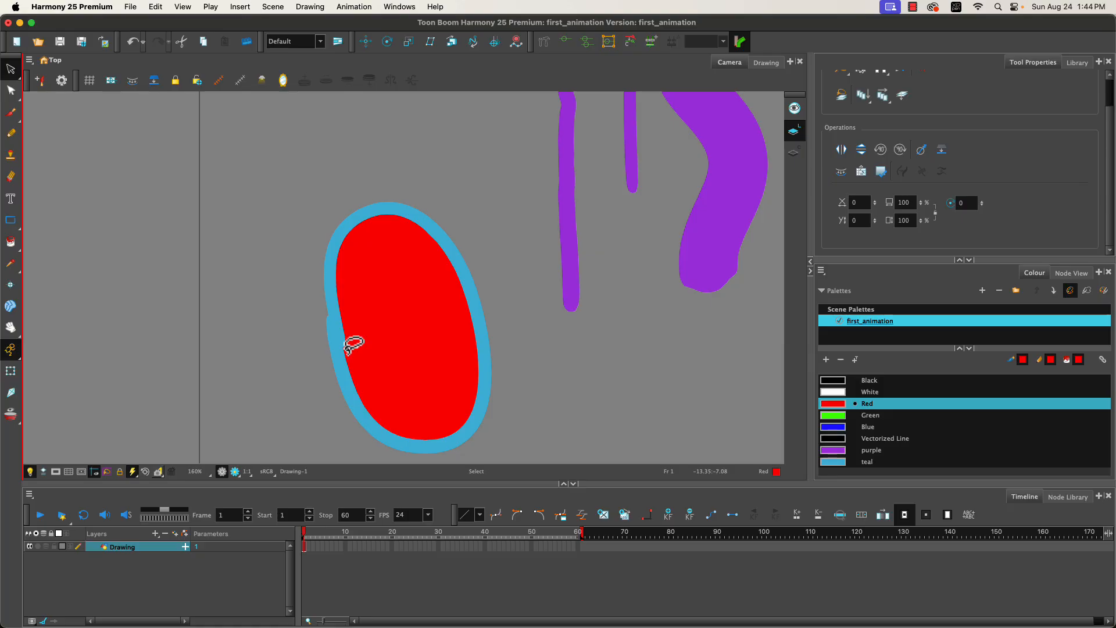
pyautogui.click(12, 114)
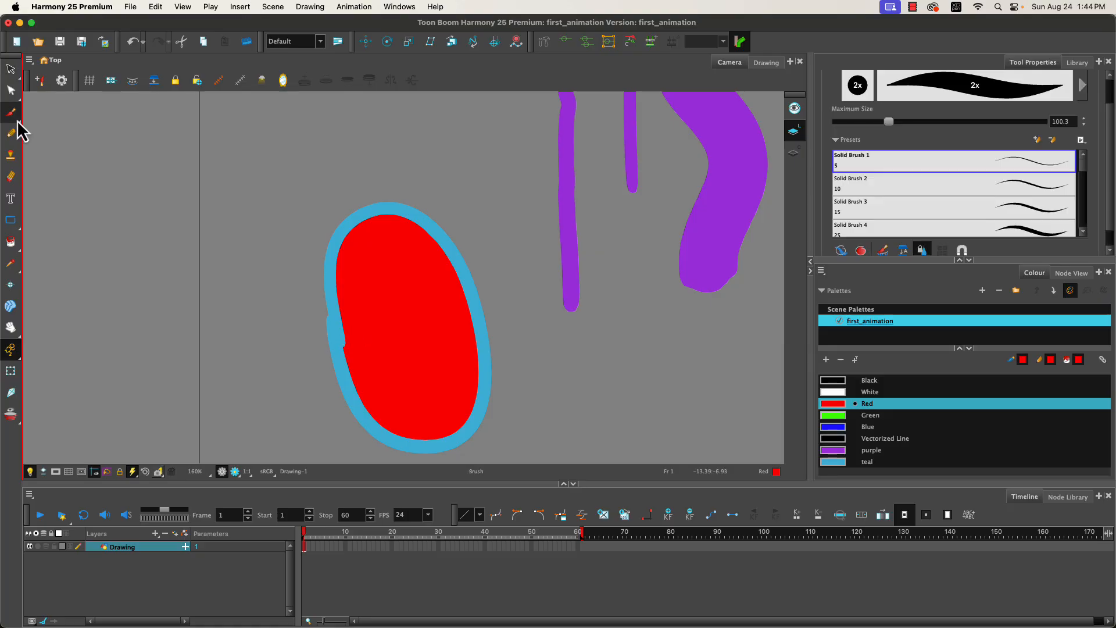
pyautogui.click(832, 451)
pyautogui.moveTo(209, 296)
pyautogui.mouseDown()
pyautogui.moveTo(235, 266)
pyautogui.moveTo(286, 305)
pyautogui.moveTo(282, 401)
pyautogui.moveTo(224, 399)
pyautogui.moveTo(211, 310)
pyautogui.mouseUp()
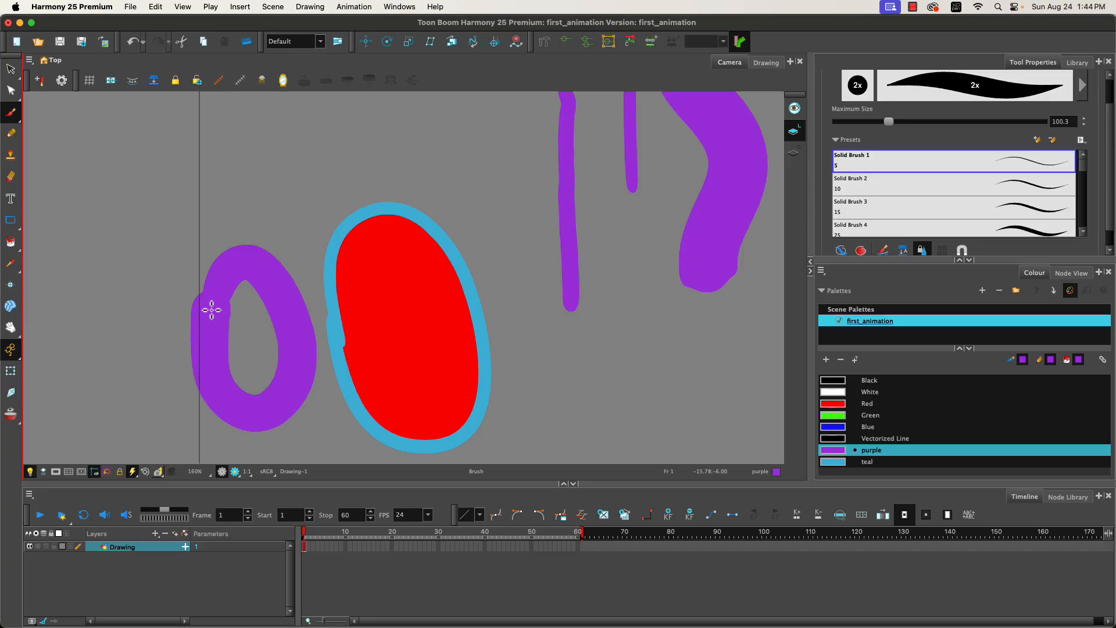
# - Select the purple brush oval and pull the top point of its outer contour slightly upward with the Contour Editor
pyautogui.click(11, 69)
pyautogui.click(227, 273)
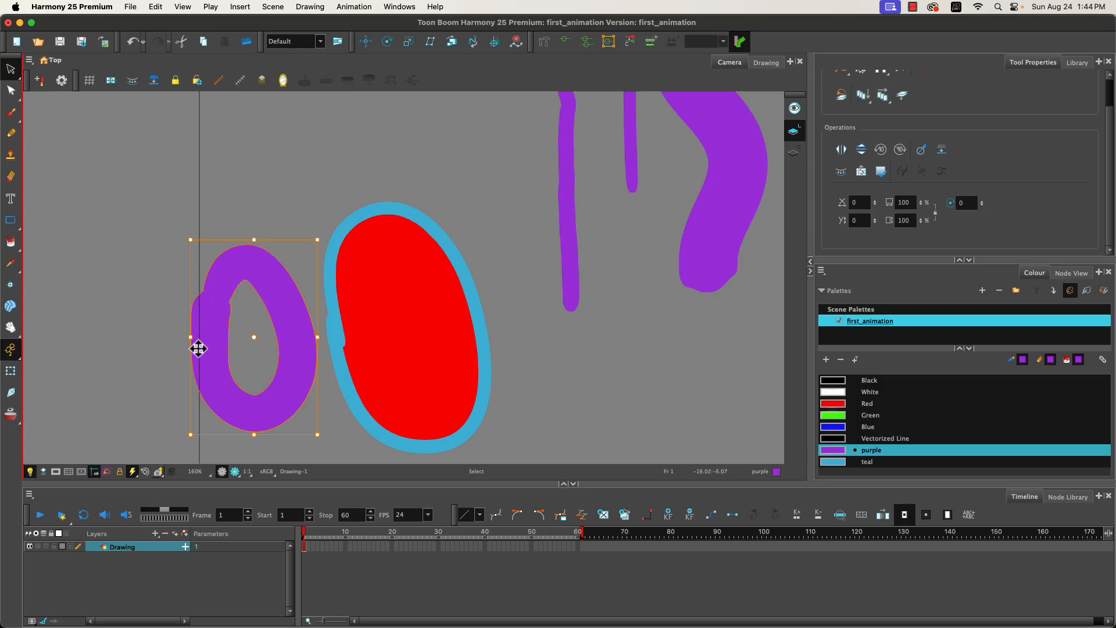
pyautogui.click(10, 90)
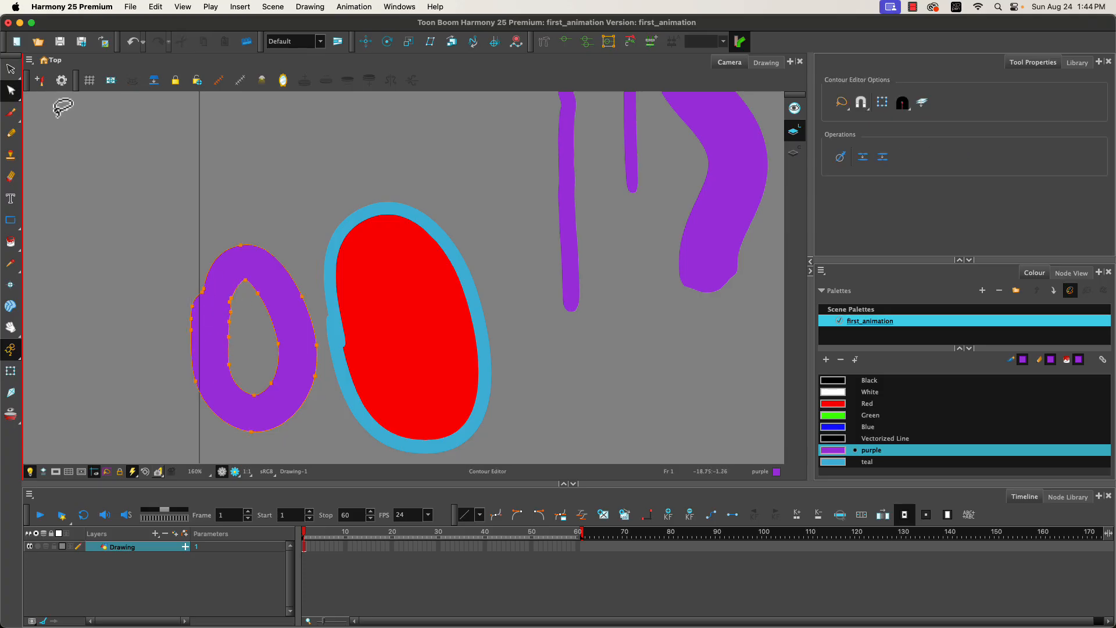
pyautogui.click(242, 247)
pyautogui.moveTo(241, 247); pyautogui.dragTo(241, 234)
# - Reshape the lower-left oval's teal pencil line by pulling its overlapping left part outward with the Contour Editor
pyautogui.click(332, 303)
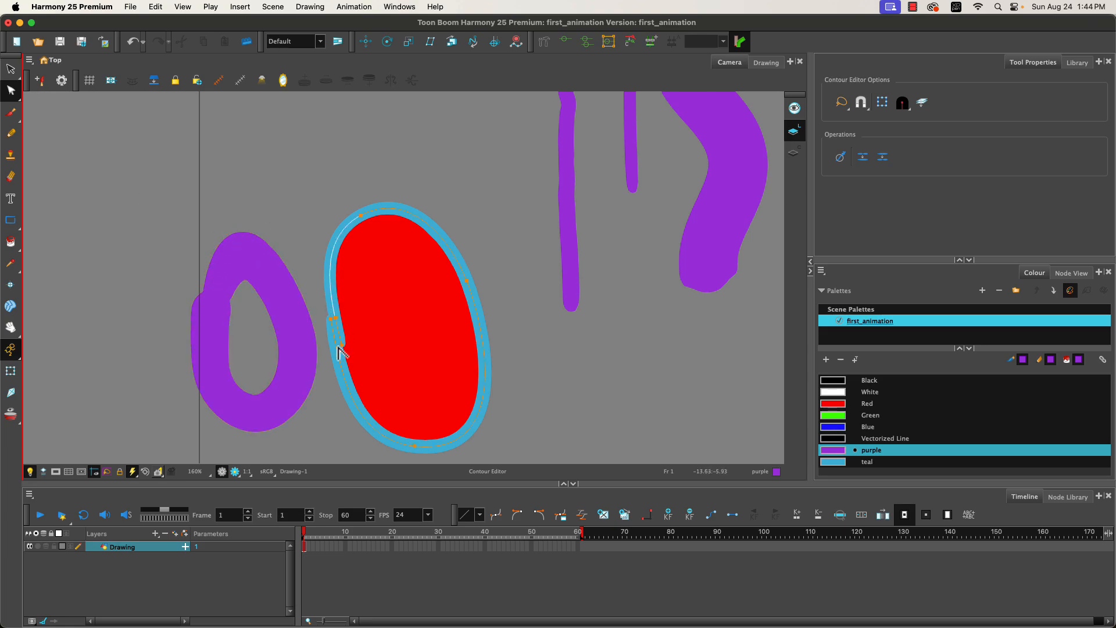
pyautogui.click(331, 320)
pyautogui.moveTo(337, 363)
pyautogui.mouseDown()
pyautogui.moveTo(324, 347)
pyautogui.moveTo(331, 332)
pyautogui.moveTo(339, 374)
pyautogui.moveTo(333, 355)
pyautogui.moveTo(322, 386)
pyautogui.moveTo(317, 318)
pyautogui.mouseUp()
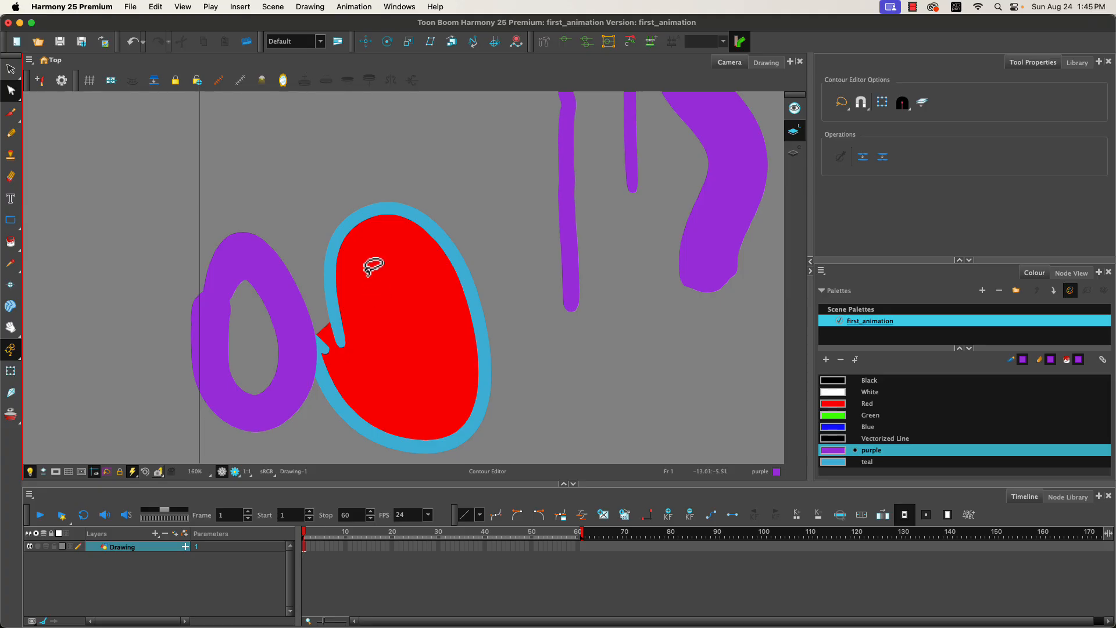
# - Move the reshaped oval's red fill well to the right and its teal outline slightly up and right
pyautogui.click(10, 69)
pyautogui.click(379, 312)
pyautogui.moveTo(379, 312); pyautogui.dragTo(642, 308)
pyautogui.click(333, 312)
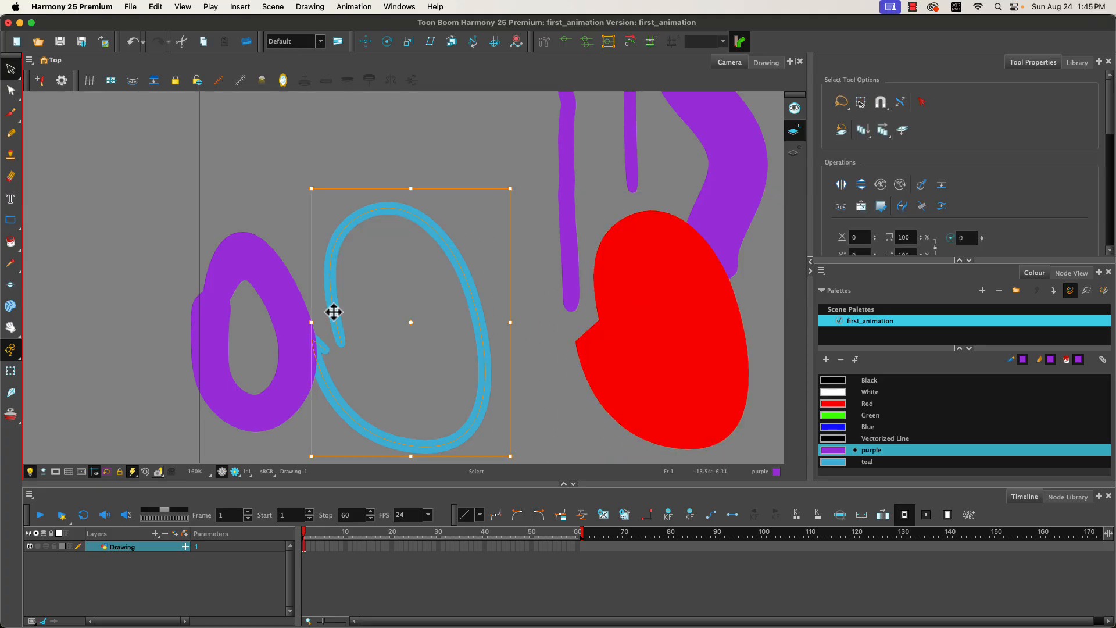
pyautogui.moveTo(332, 294); pyautogui.dragTo(357, 284)
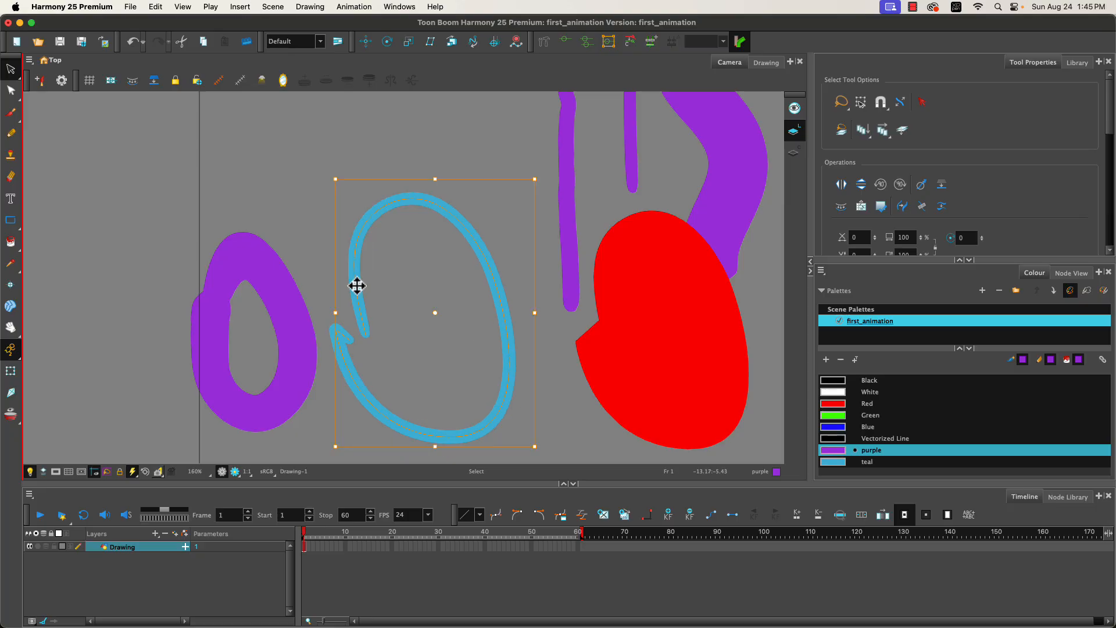
# - Delete the stray overlapping end point of the teal oval outline with the Contour Editor and pull its two open ends together
pyautogui.click(10, 90)
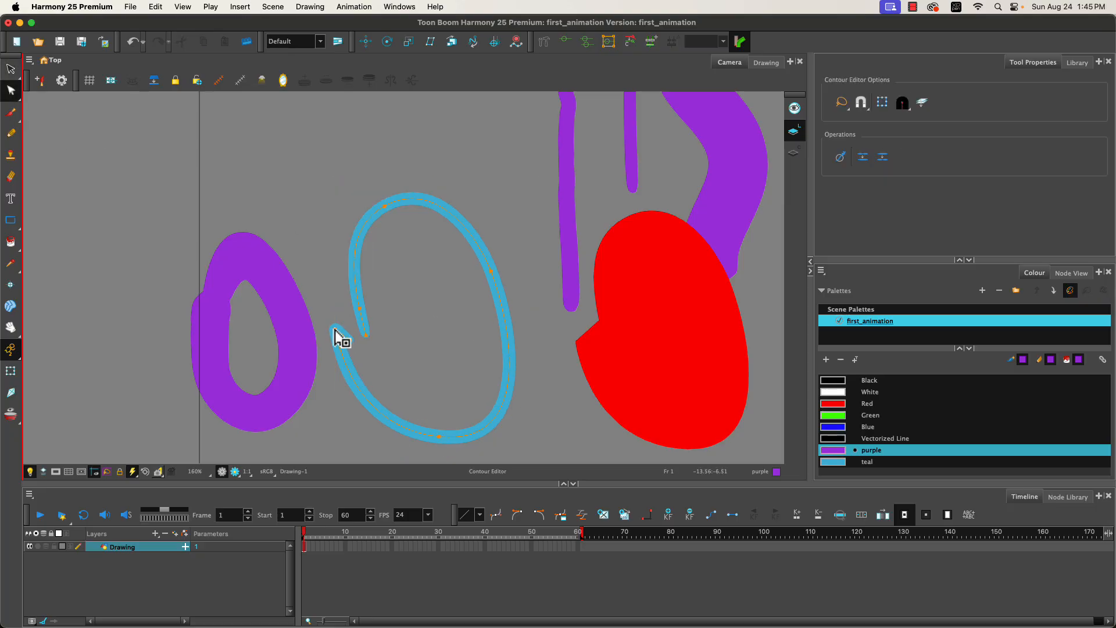
pyautogui.moveTo(356, 349)
pyautogui.mouseDown()
pyautogui.moveTo(336, 311)
pyautogui.moveTo(340, 289)
pyautogui.mouseUp()
pyautogui.press('Delete')
pyautogui.click(336, 329)
pyautogui.moveTo(365, 347); pyautogui.dragTo(361, 341)
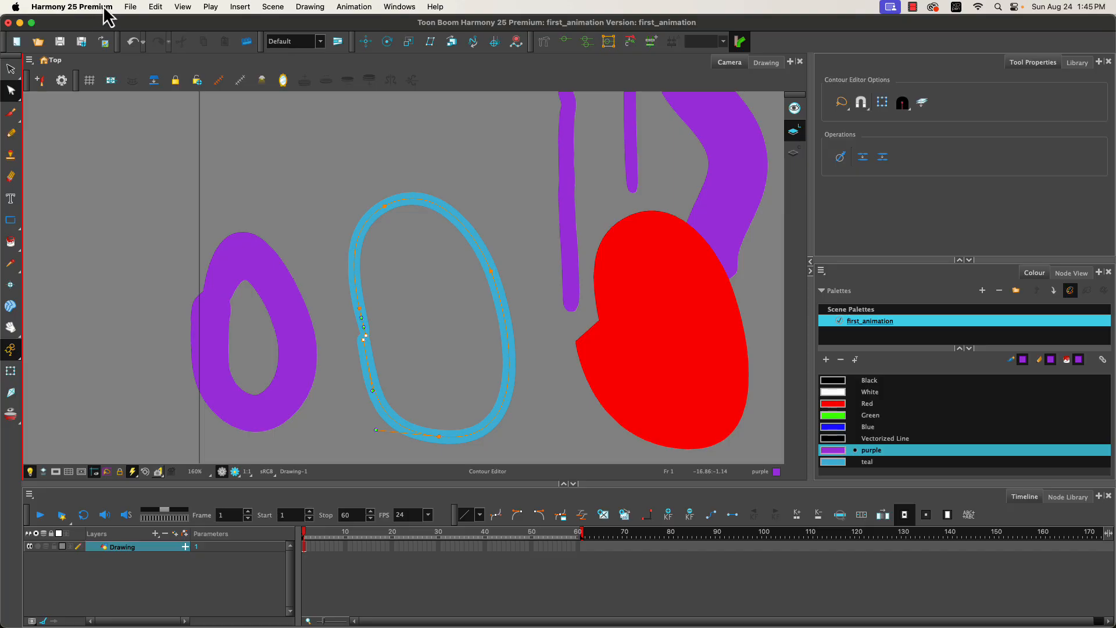
# - Run the Close Gaps clean-up on the drawing with the teal oval's outline ends brought together
pyautogui.click(310, 6)
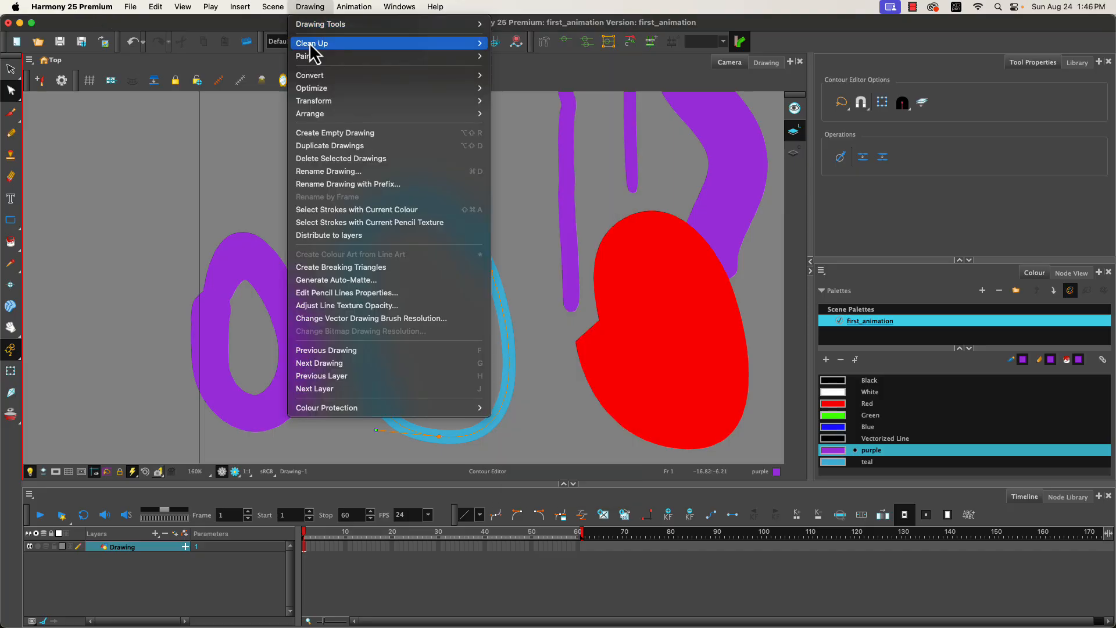
pyautogui.moveTo(319, 55)
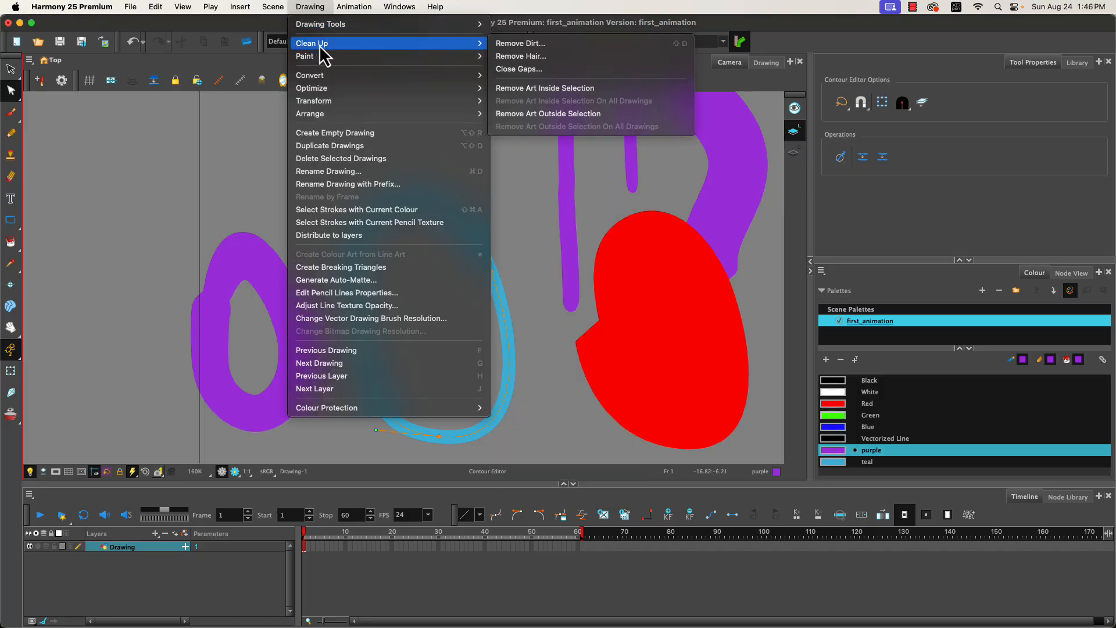
pyautogui.click(504, 74)
pyautogui.moveTo(512, 302); pyautogui.dragTo(526, 304)
pyautogui.click(576, 350)
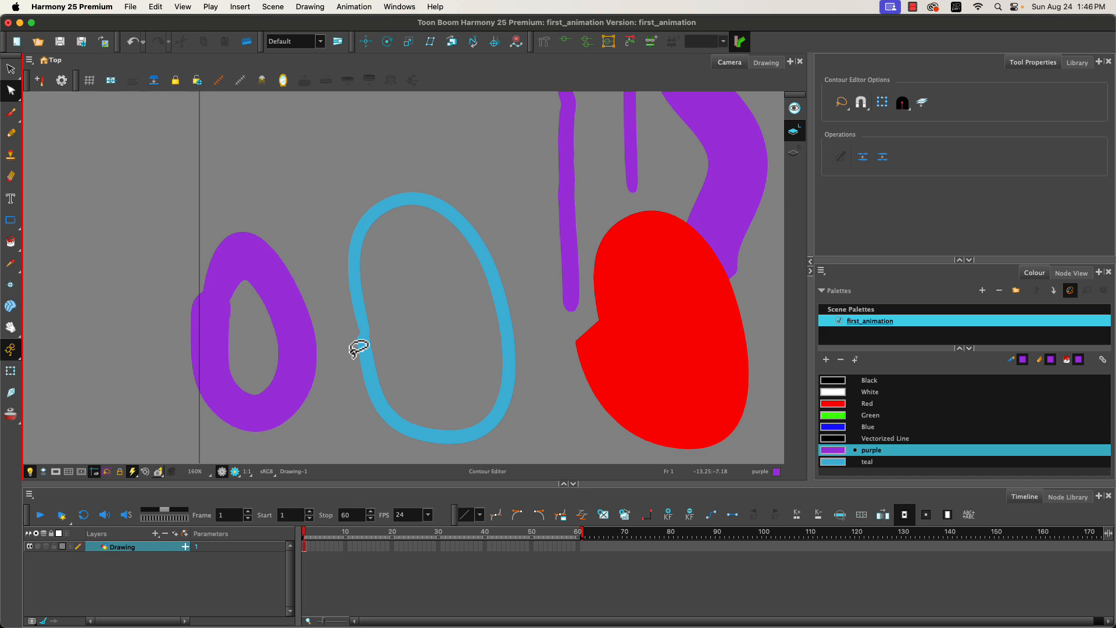
# - Draw a small purple oval with the Pencil tool just above the thick purple brush oval
pyautogui.click(11, 112)
pyautogui.click(11, 133)
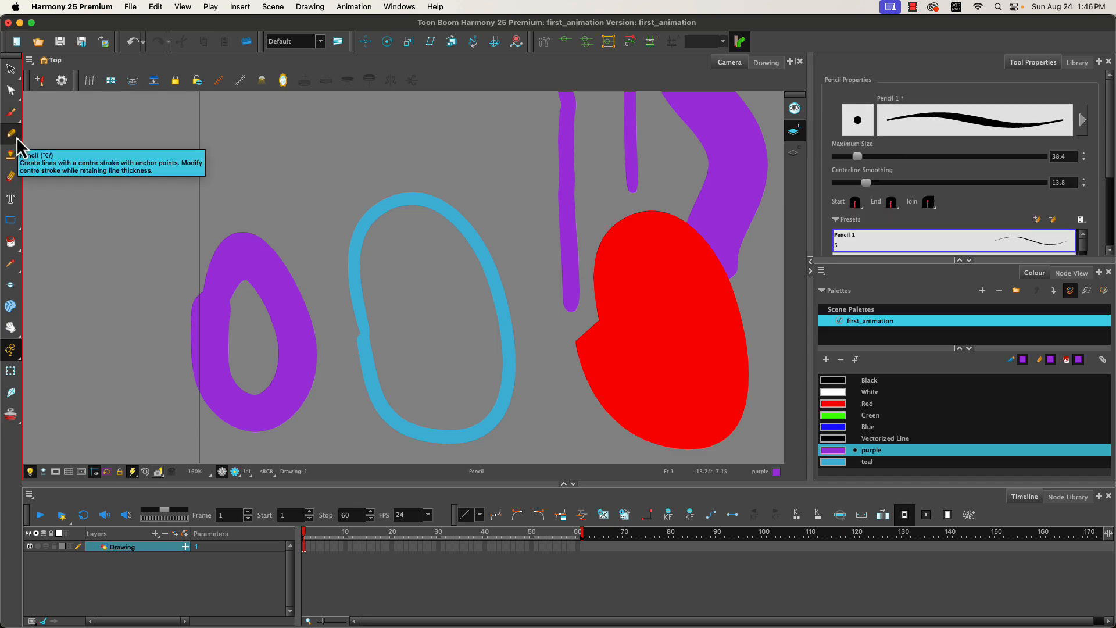
pyautogui.moveTo(1109, 154); pyautogui.dragTo(1113, 230)
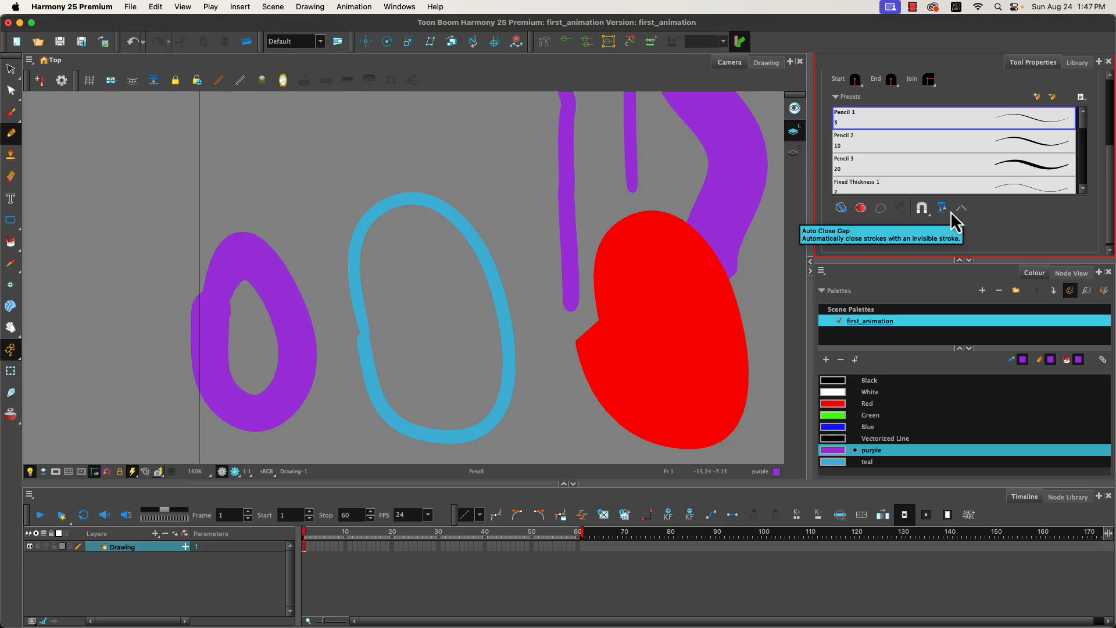
pyautogui.click(923, 209)
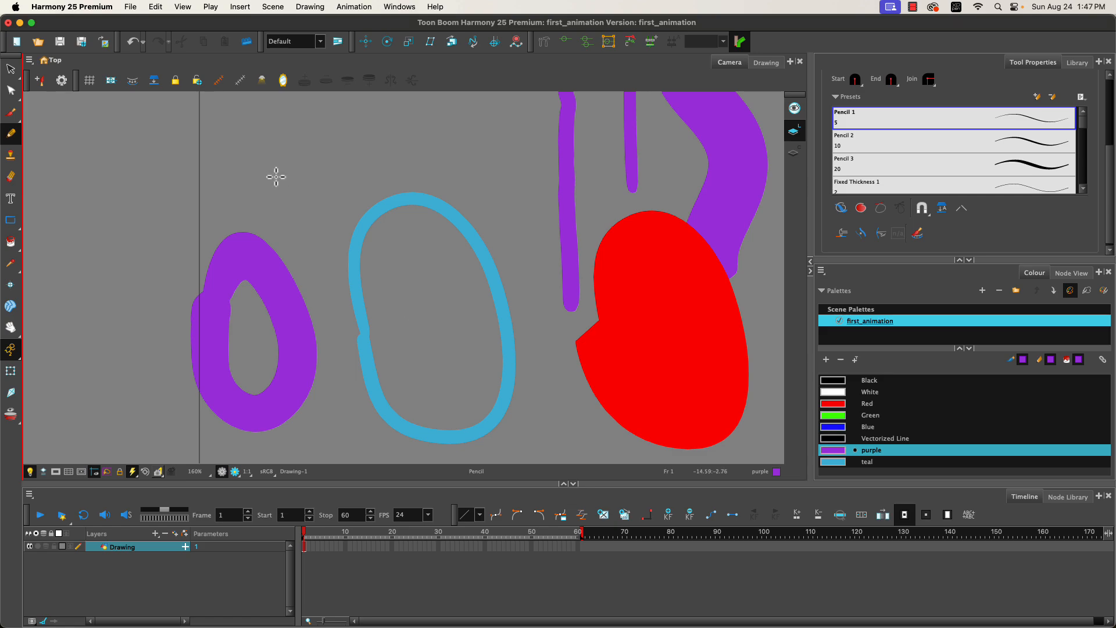
pyautogui.moveTo(286, 136)
pyautogui.mouseDown()
pyautogui.moveTo(314, 147)
pyautogui.moveTo(318, 219)
pyautogui.moveTo(284, 208)
pyautogui.moveTo(274, 165)
pyautogui.moveTo(291, 135)
pyautogui.mouseUp()
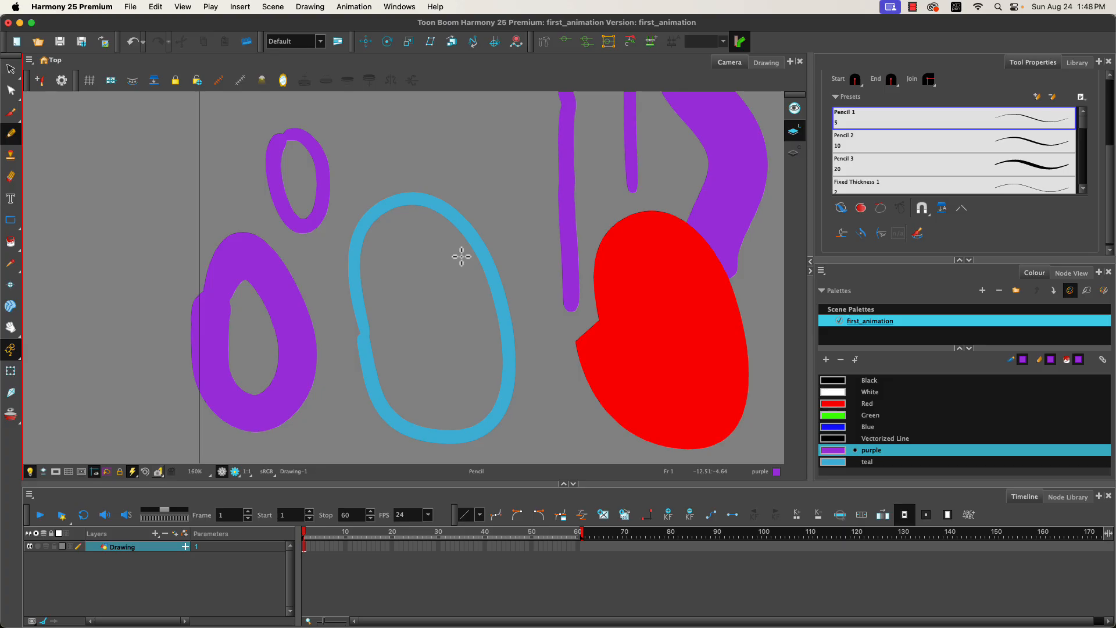
# - Examine the whole drawing and its ovals, lines and scribbles at different magnifications
pyautogui.hotkey('shift', 'm')
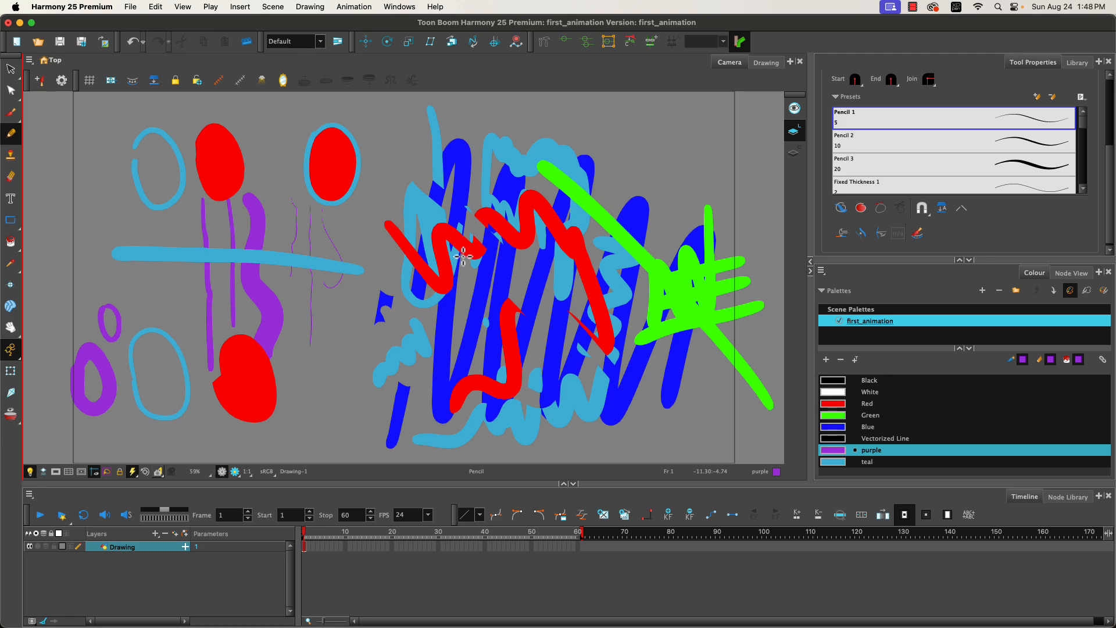
pyautogui.scroll(-5, 470, 255)
pyautogui.scroll(5, 177, 349)
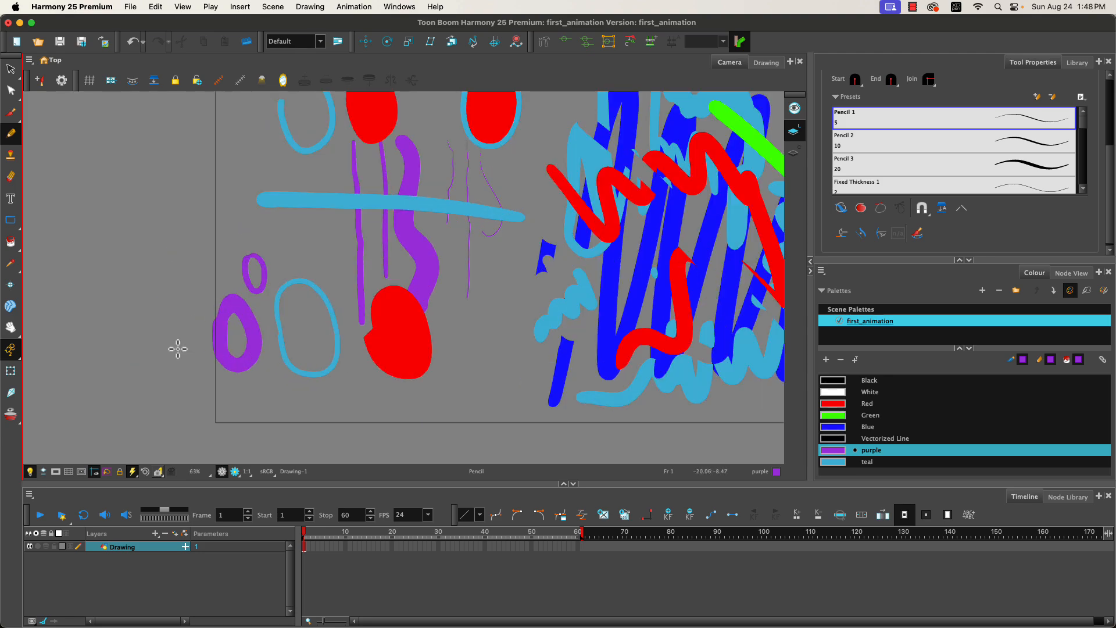
pyautogui.scroll(-2, 186, 349)
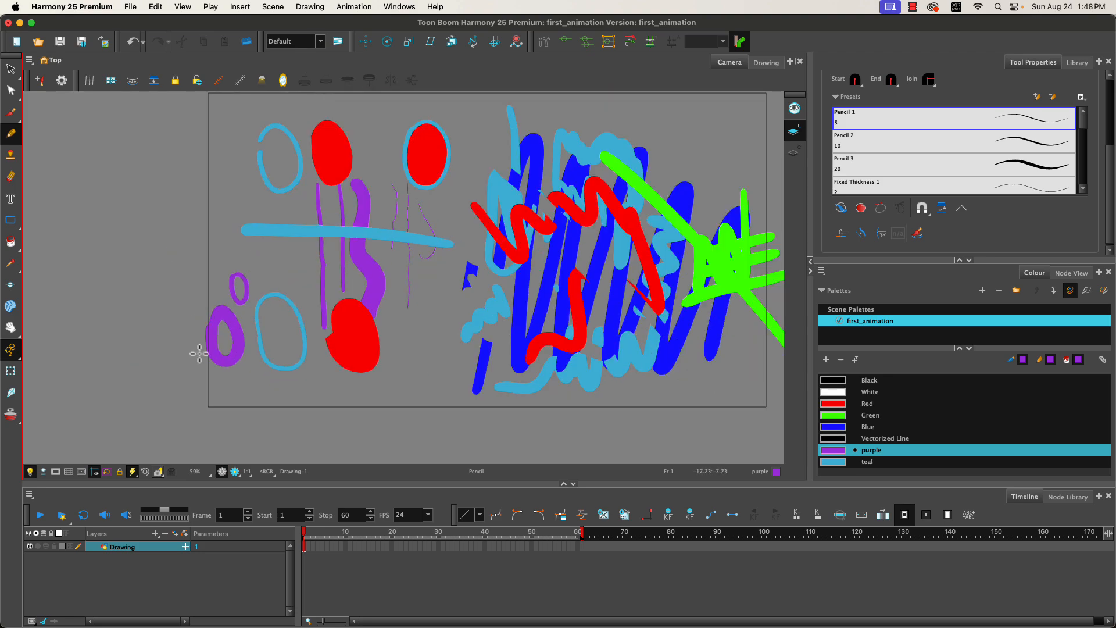
pyautogui.scroll(4, 451, 274)
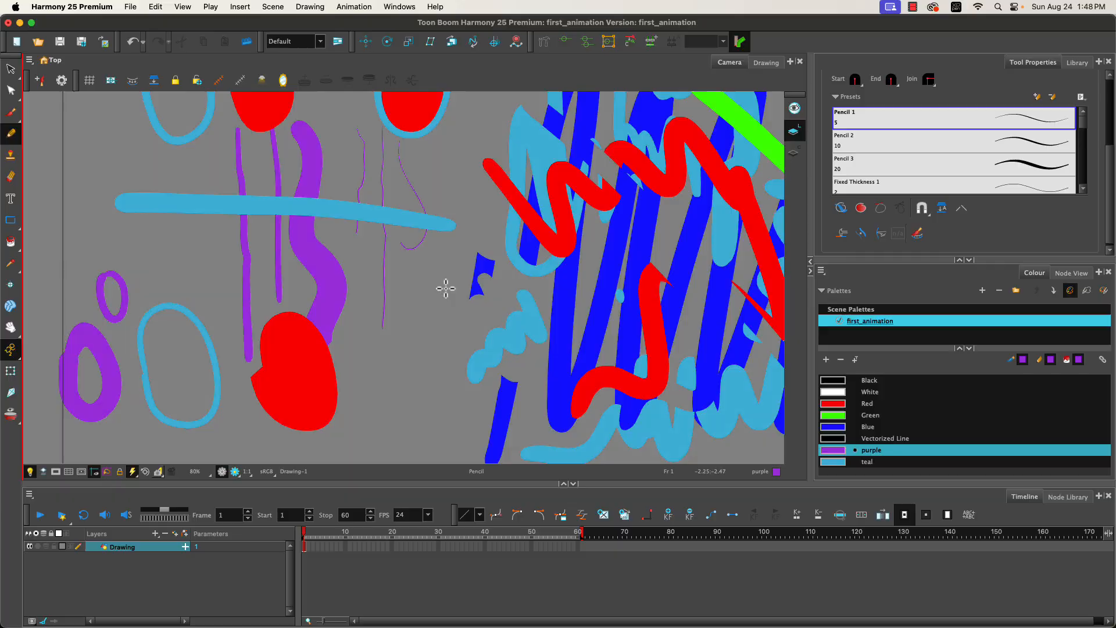
pyautogui.scroll(-2, 446, 288)
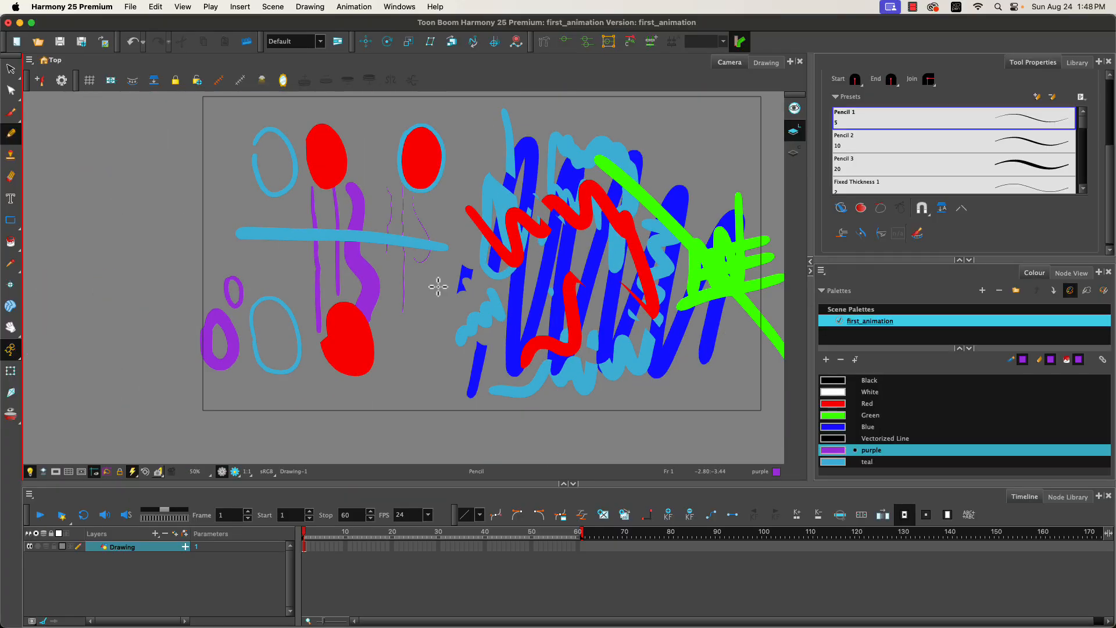
pyautogui.scroll(4, 120, 384)
pyautogui.scroll(-4, 122, 392)
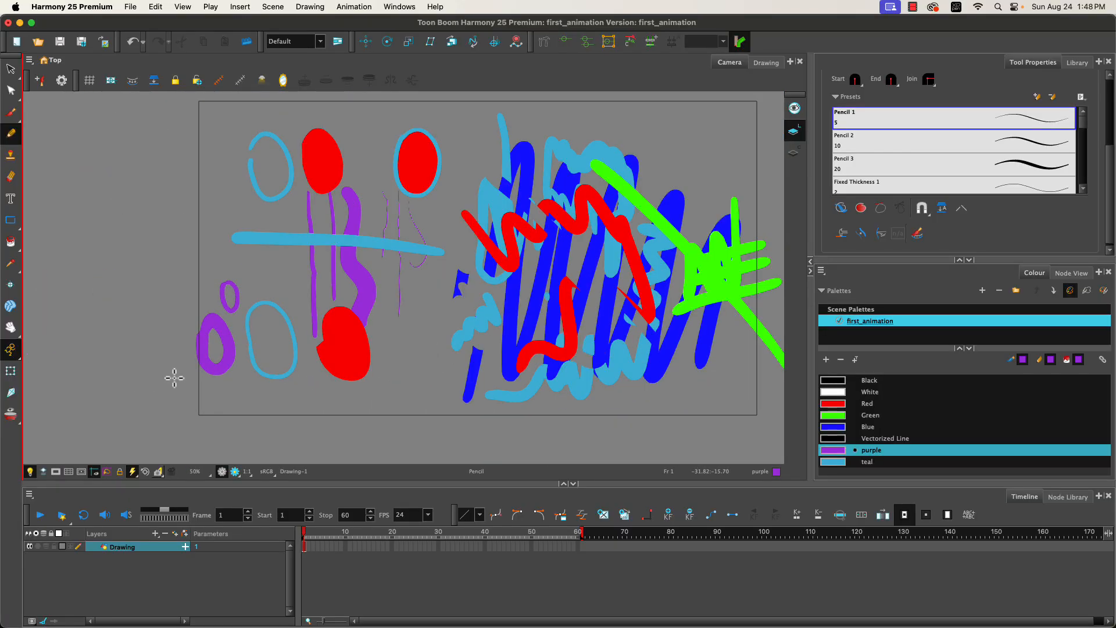
pyautogui.scroll(5, 567, 283)
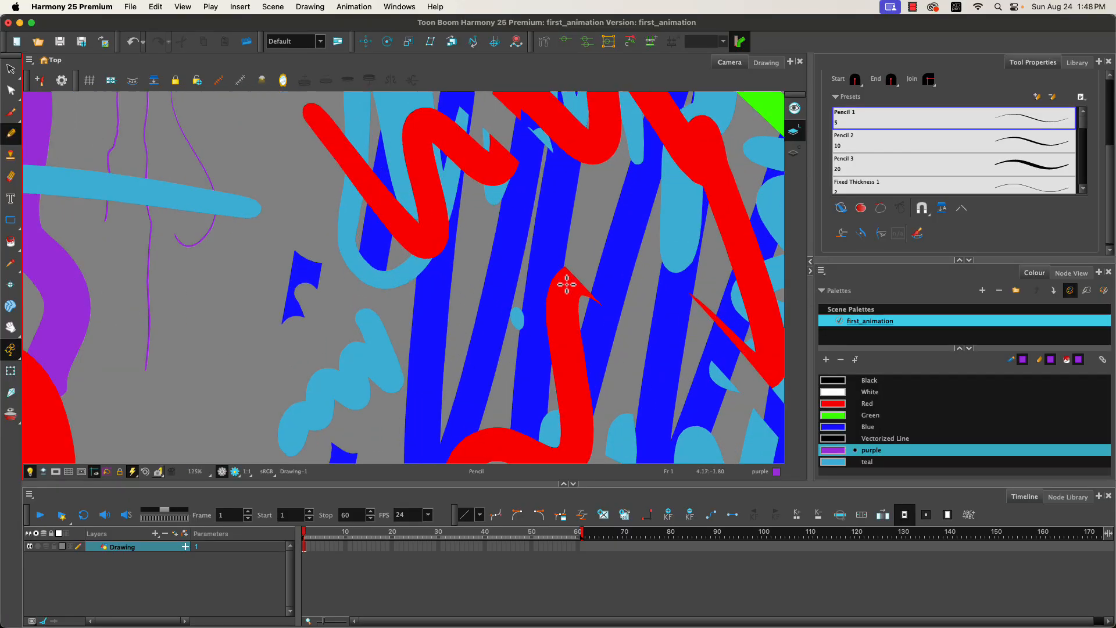
pyautogui.scroll(-4, 567, 284)
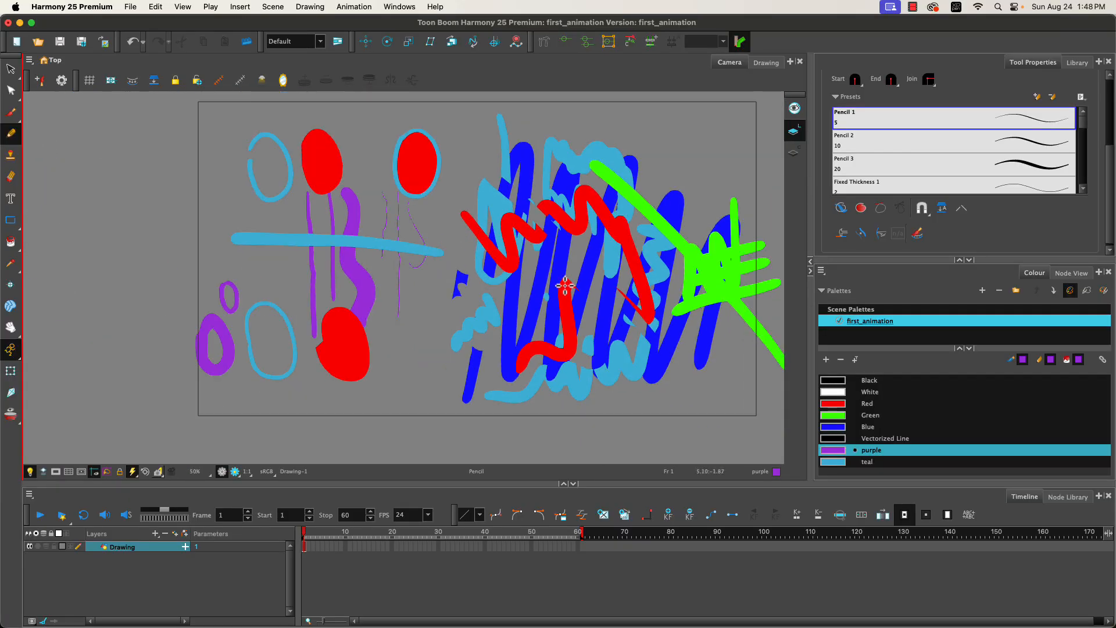
pyautogui.scroll(5, 381, 282)
pyautogui.scroll(-4, 383, 284)
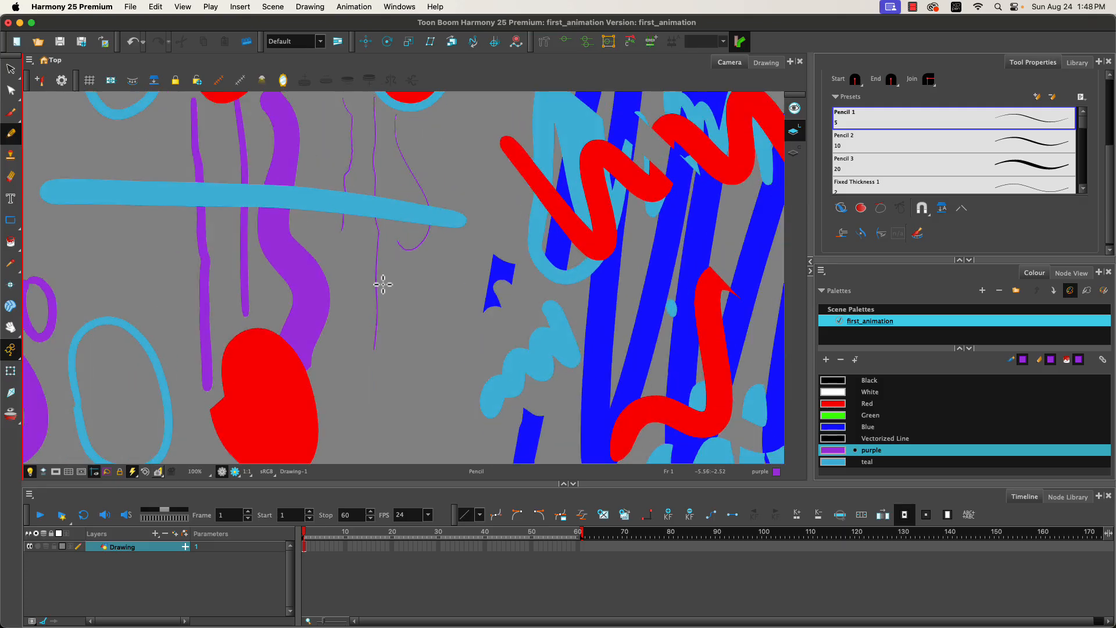
pyautogui.scroll(4, 383, 284)
pyautogui.scroll(-6, 383, 284)
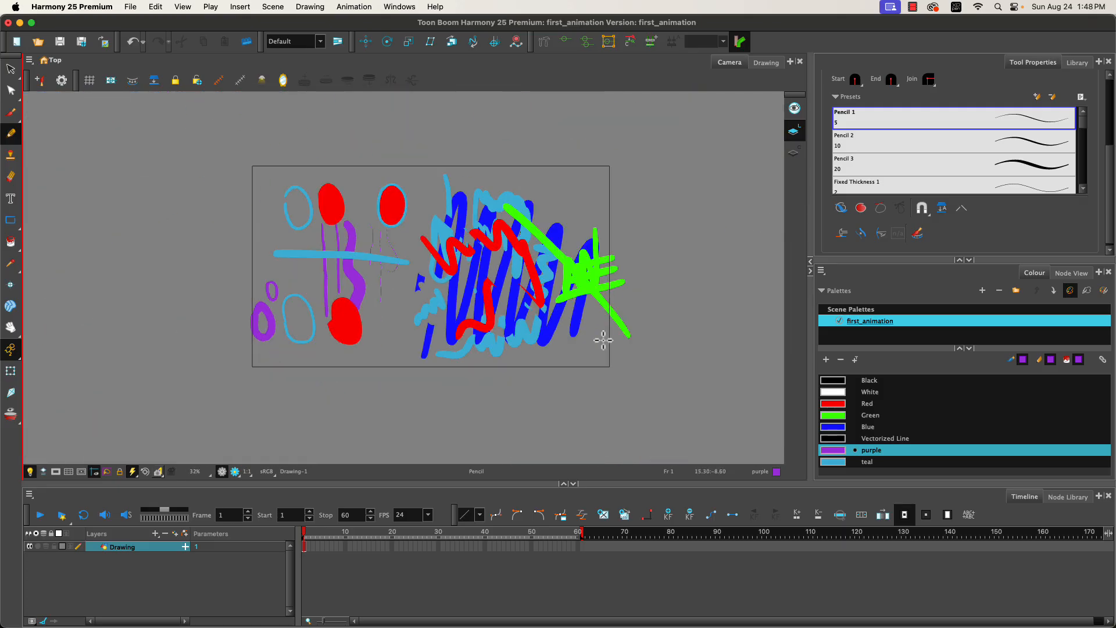
pyautogui.scroll(6, 640, 333)
pyautogui.scroll(-5, 640, 333)
pyautogui.scroll(-1, 640, 335)
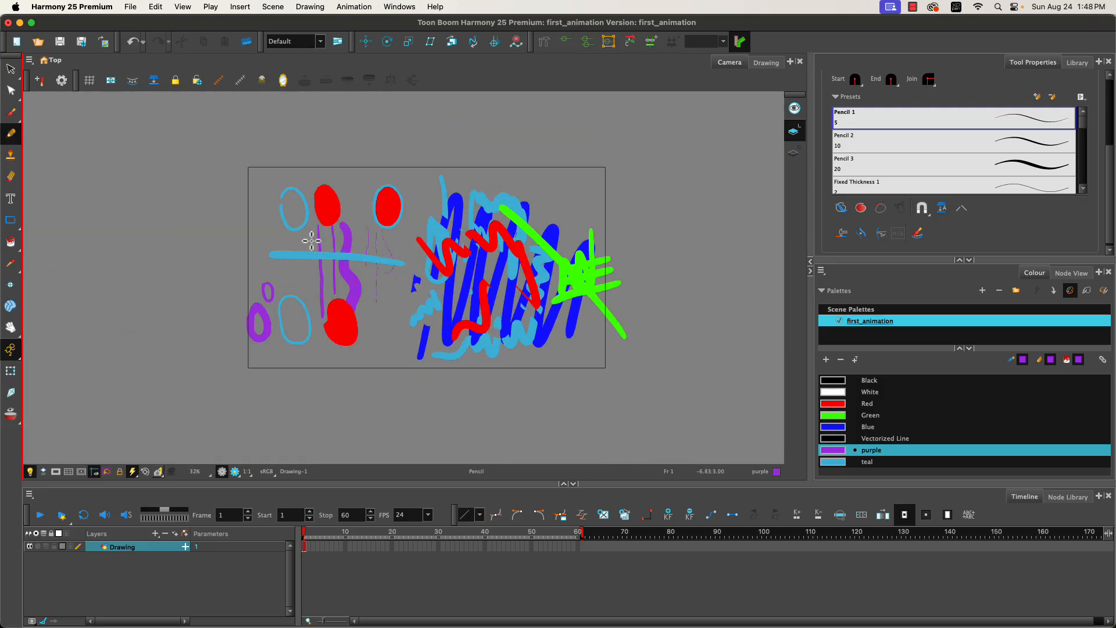
pyautogui.scroll(5, 289, 228)
pyautogui.scroll(-5, 289, 229)
pyautogui.scroll(1, 289, 229)
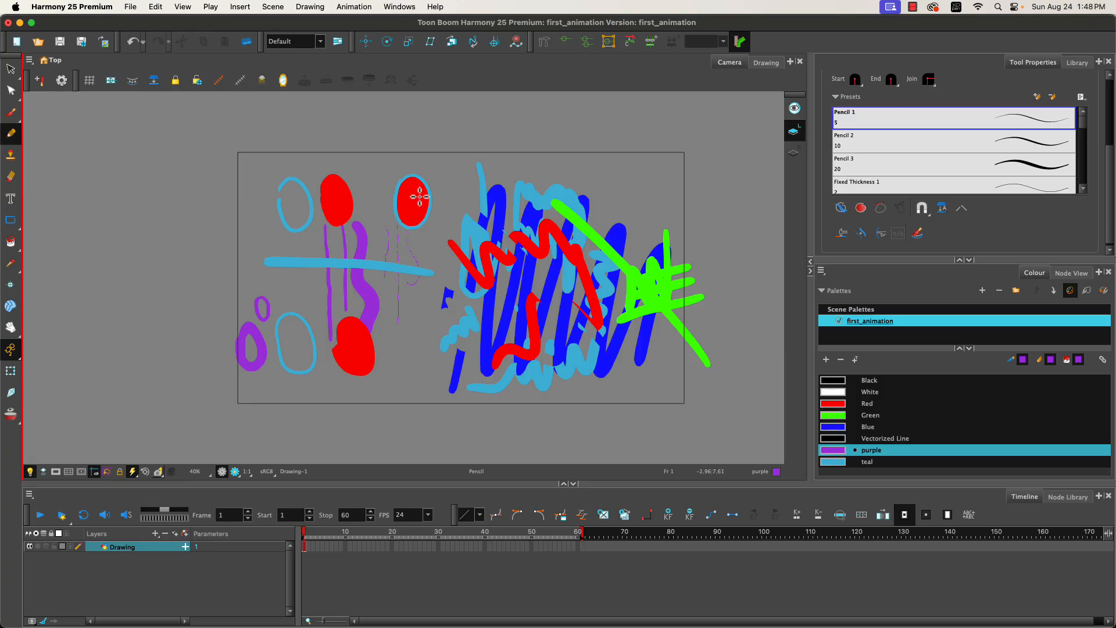
pyautogui.scroll(3, 419, 190)
pyautogui.scroll(-3, 418, 191)
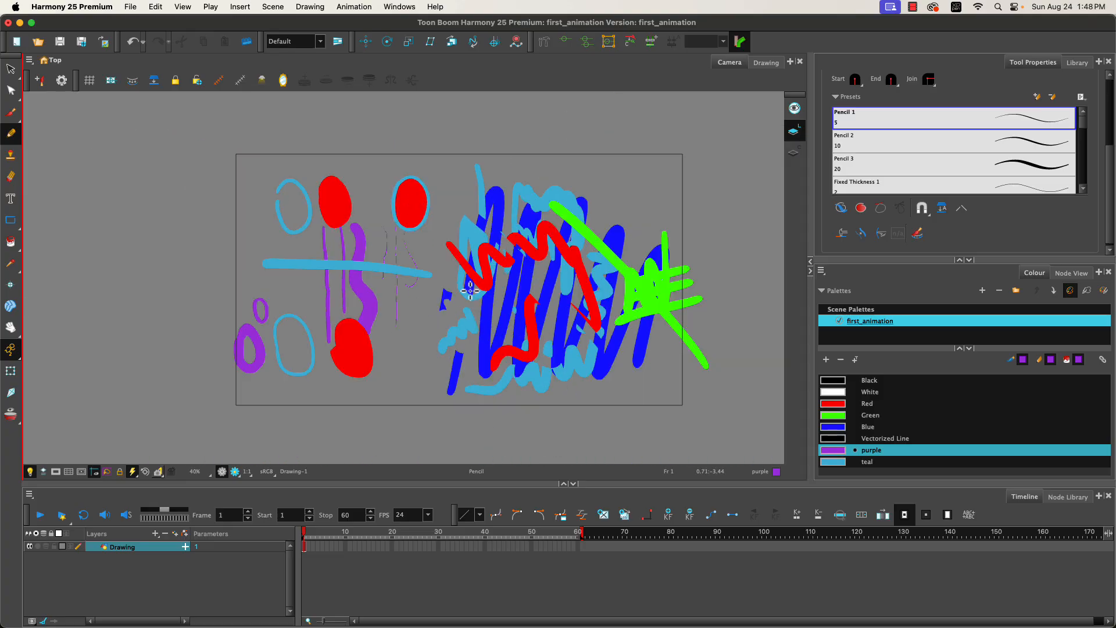
pyautogui.scroll(2, 466, 300)
pyautogui.scroll(-2, 467, 300)
pyautogui.scroll(2, 467, 301)
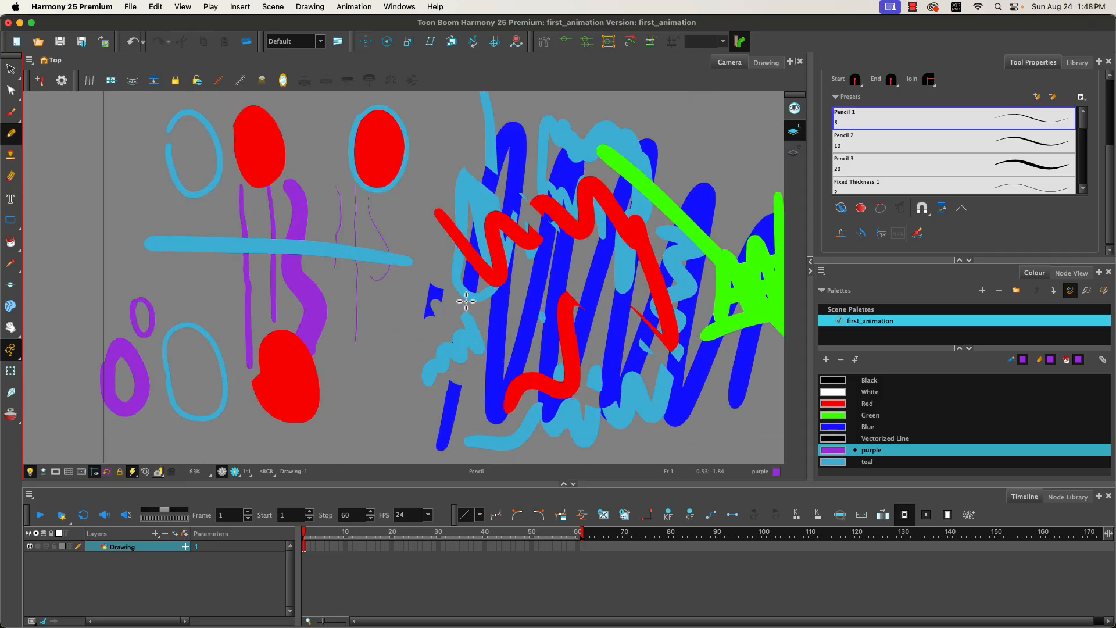
pyautogui.scroll(-2, 466, 300)
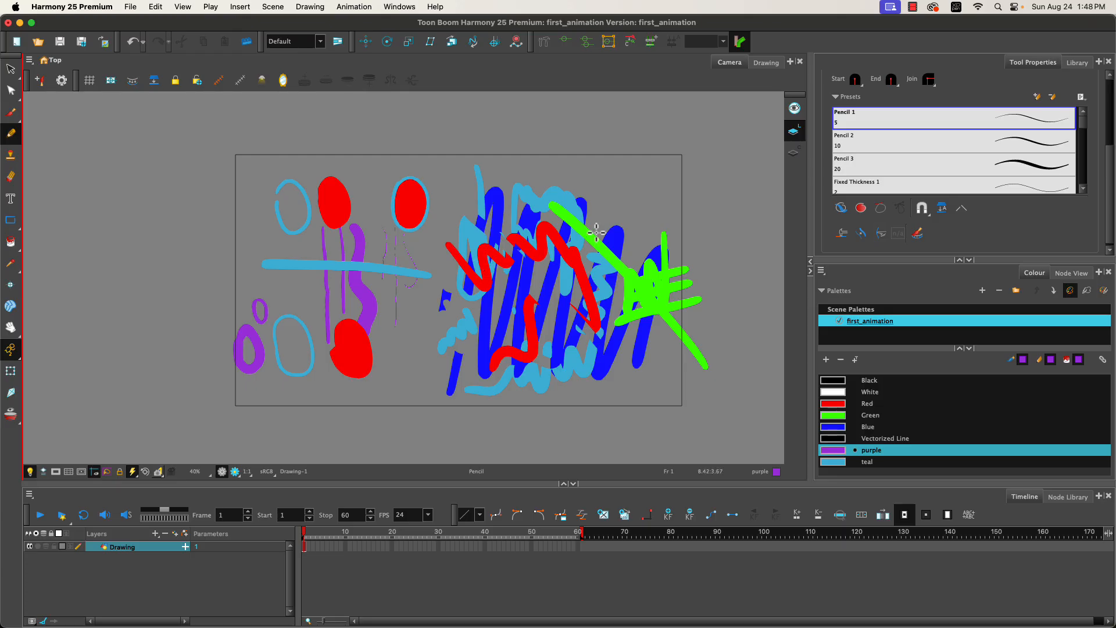
pyautogui.scroll(3, 597, 233)
pyautogui.scroll(-5, 597, 233)
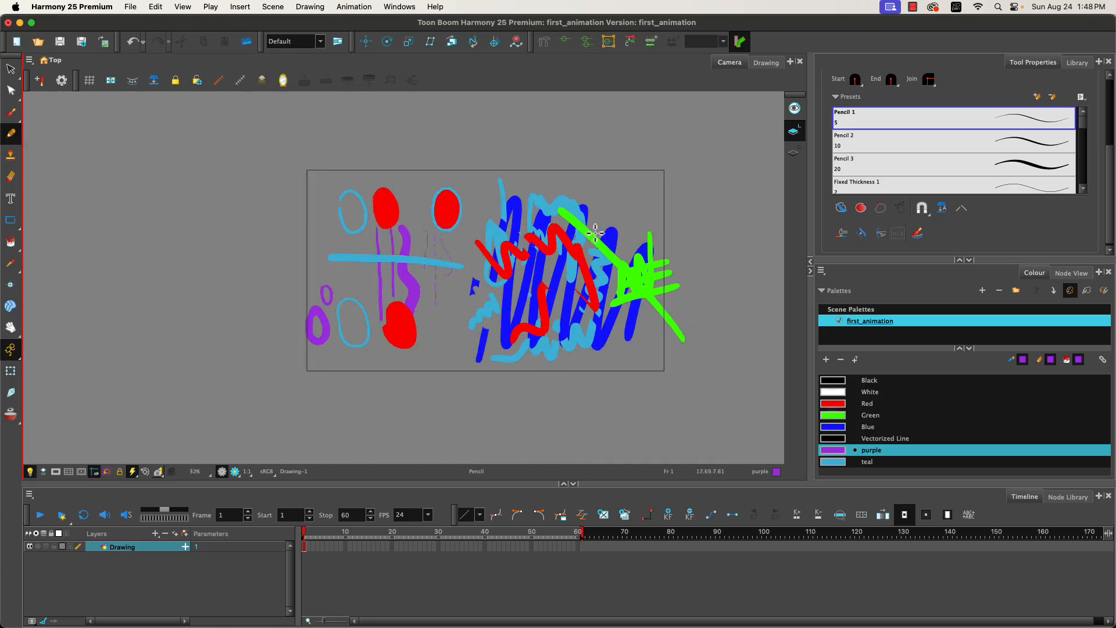
pyautogui.scroll(3, 269, 350)
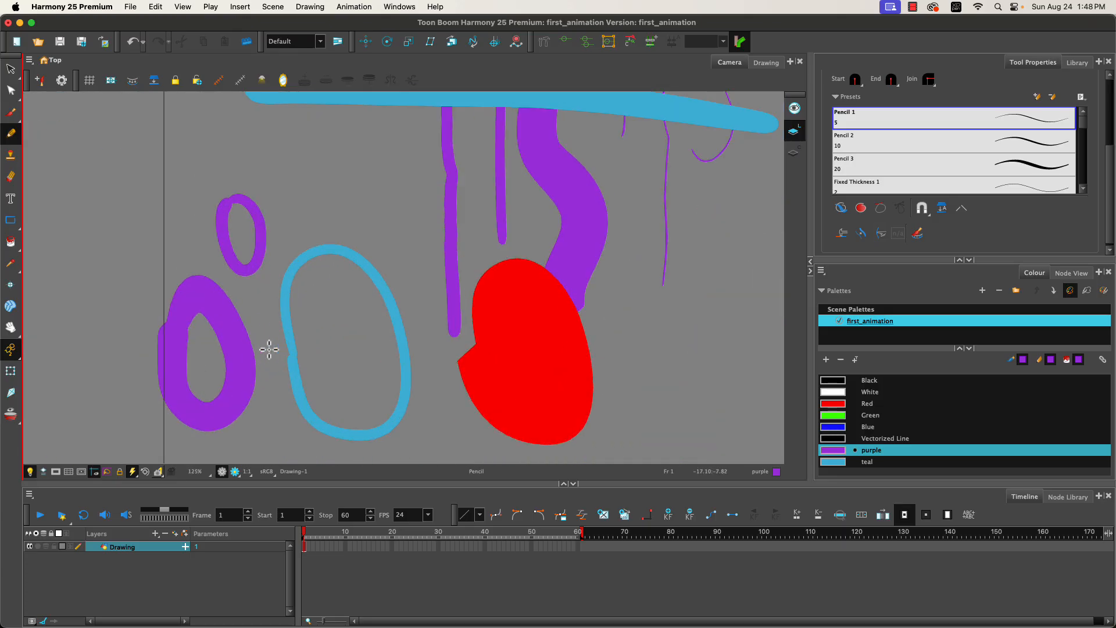
pyautogui.scroll(-3, 269, 350)
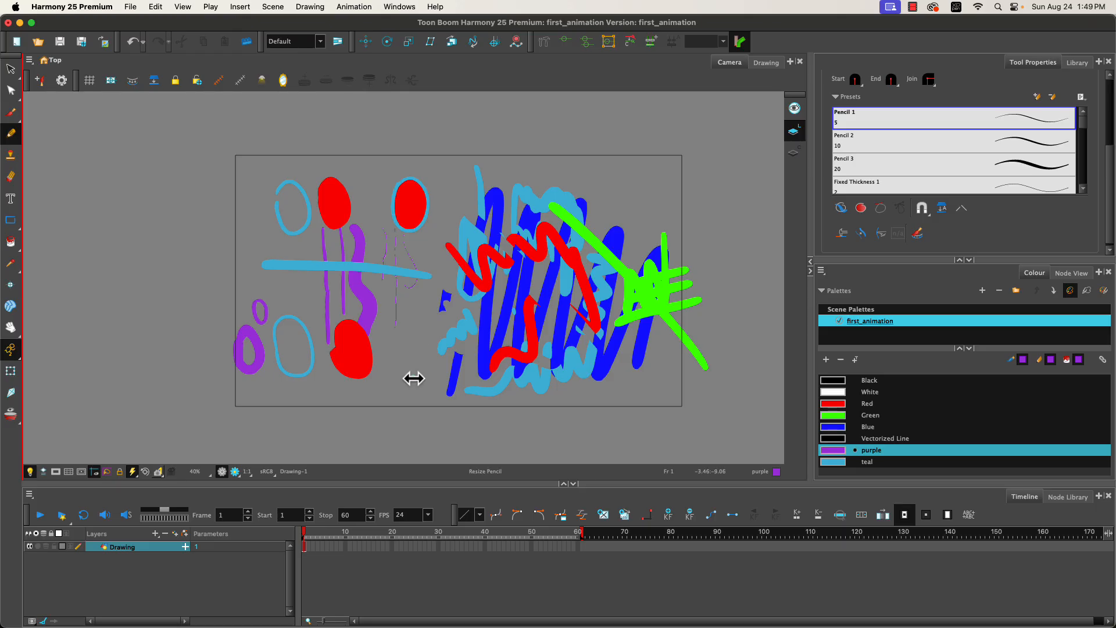
# - Enlarge the pencil to 153.2 and draw a stepped purple stroke below the ovals and a vertical one beside the upper-left teal oval
pyautogui.moveTo(416, 326)
pyautogui.mouseDown()
pyautogui.moveTo(416, 384)
pyautogui.moveTo(388, 388)
pyautogui.moveTo(389, 419)
pyautogui.mouseUp()
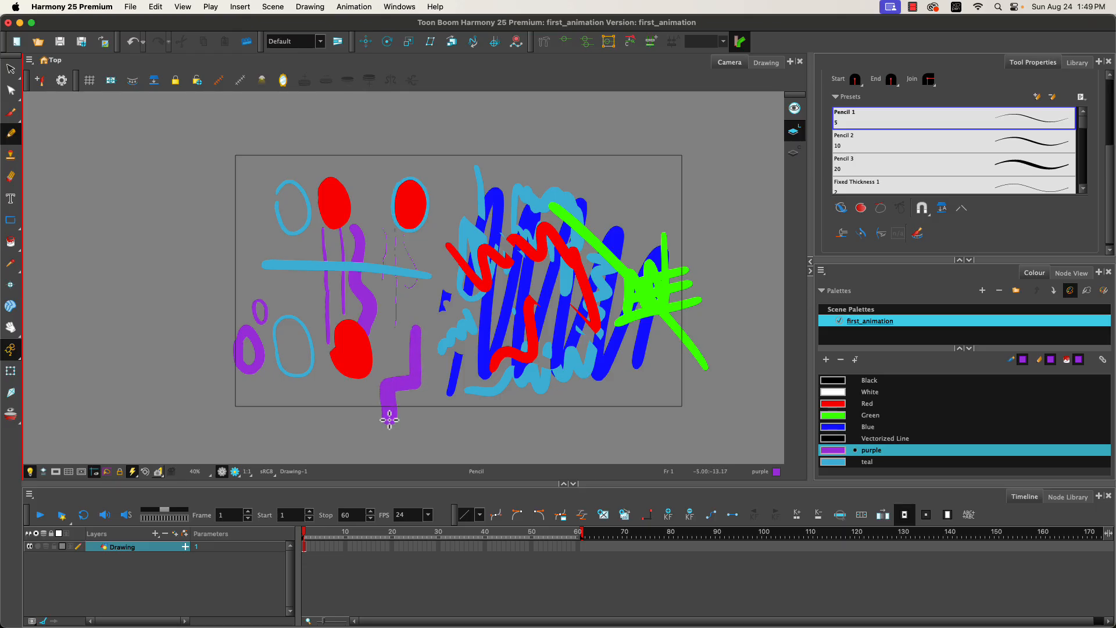
pyautogui.moveTo(1111, 134); pyautogui.dragTo(1102, 84)
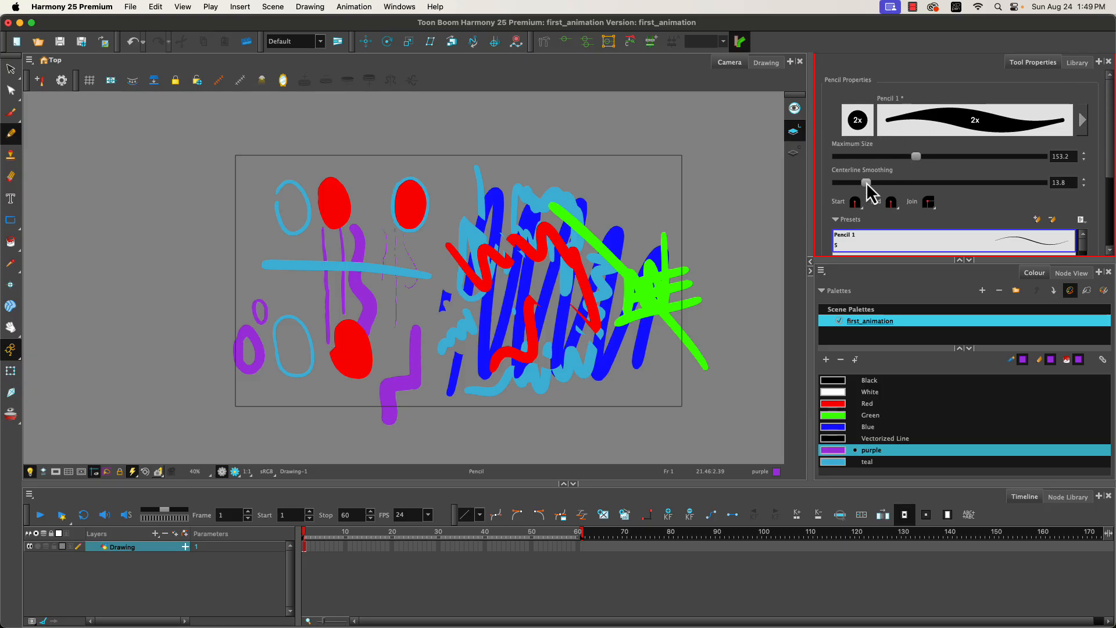
pyautogui.moveTo(256, 181); pyautogui.dragTo(253, 261)
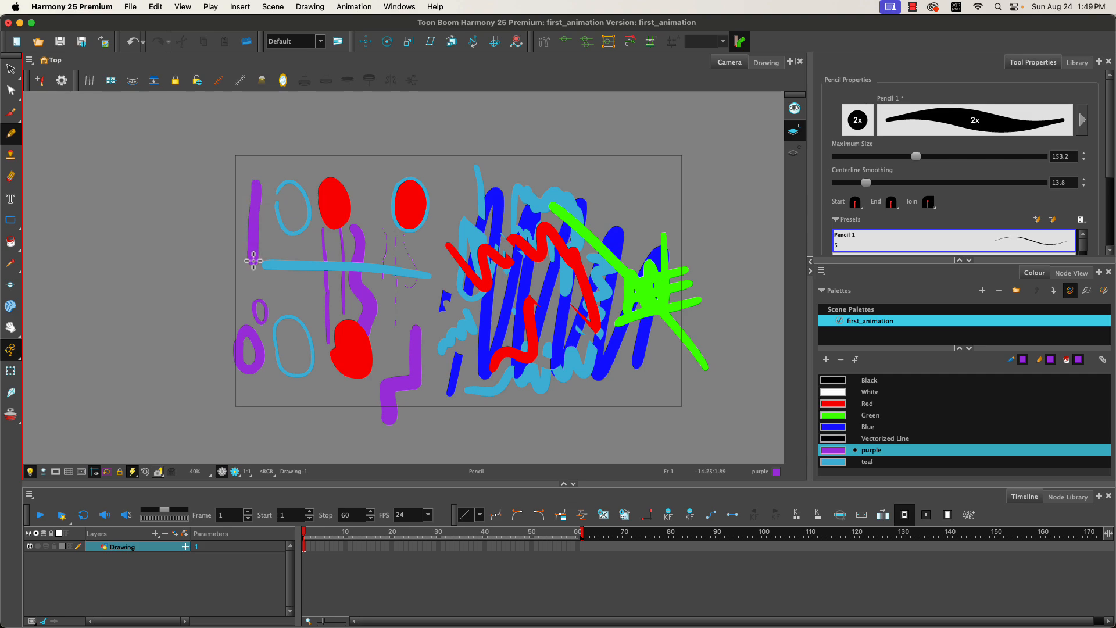
# - Set the pencil's centerline smoothing to 100 and draw a large purple circle, a rounded box and two smaller circles outside the frame
pyautogui.moveTo(866, 183); pyautogui.dragTo(1097, 204)
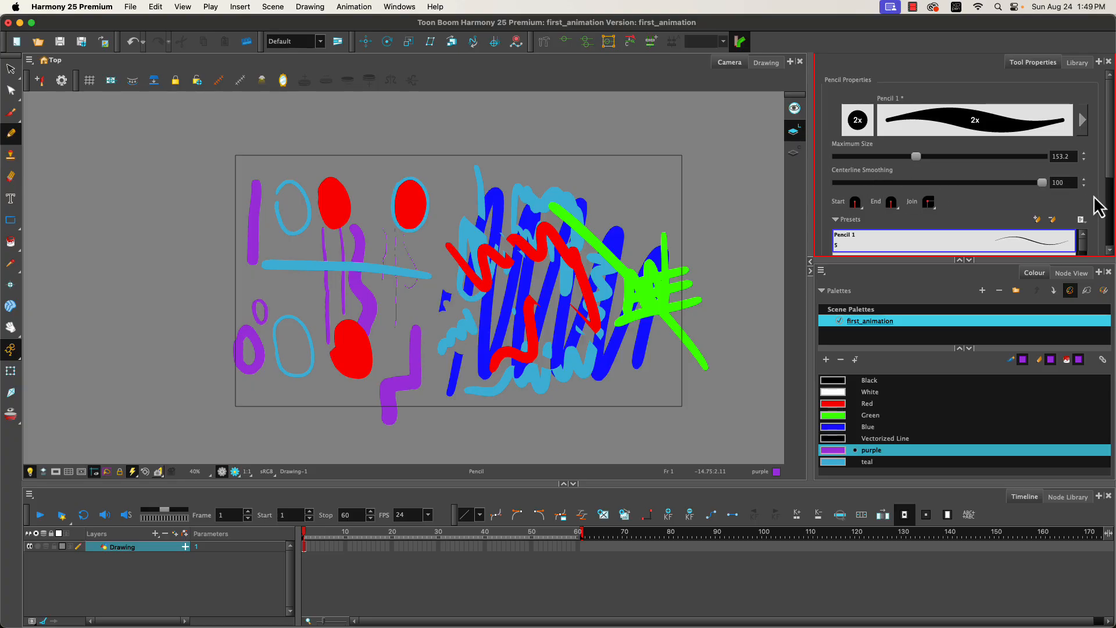
pyautogui.moveTo(663, 160)
pyautogui.mouseDown()
pyautogui.moveTo(689, 176)
pyautogui.moveTo(704, 218)
pyautogui.moveTo(697, 249)
pyautogui.moveTo(652, 286)
pyautogui.moveTo(610, 282)
pyautogui.moveTo(571, 247)
pyautogui.moveTo(561, 194)
pyautogui.moveTo(595, 143)
pyautogui.moveTo(667, 159)
pyautogui.mouseUp()
pyautogui.moveTo(365, 135)
pyautogui.mouseDown()
pyautogui.moveTo(447, 148)
pyautogui.moveTo(531, 137)
pyautogui.moveTo(549, 174)
pyautogui.moveTo(495, 259)
pyautogui.moveTo(389, 277)
pyautogui.moveTo(365, 270)
pyautogui.moveTo(359, 137)
pyautogui.mouseUp()
pyautogui.moveTo(123, 273)
pyautogui.mouseDown()
pyautogui.moveTo(200, 295)
pyautogui.moveTo(132, 339)
pyautogui.moveTo(118, 271)
pyautogui.mouseUp()
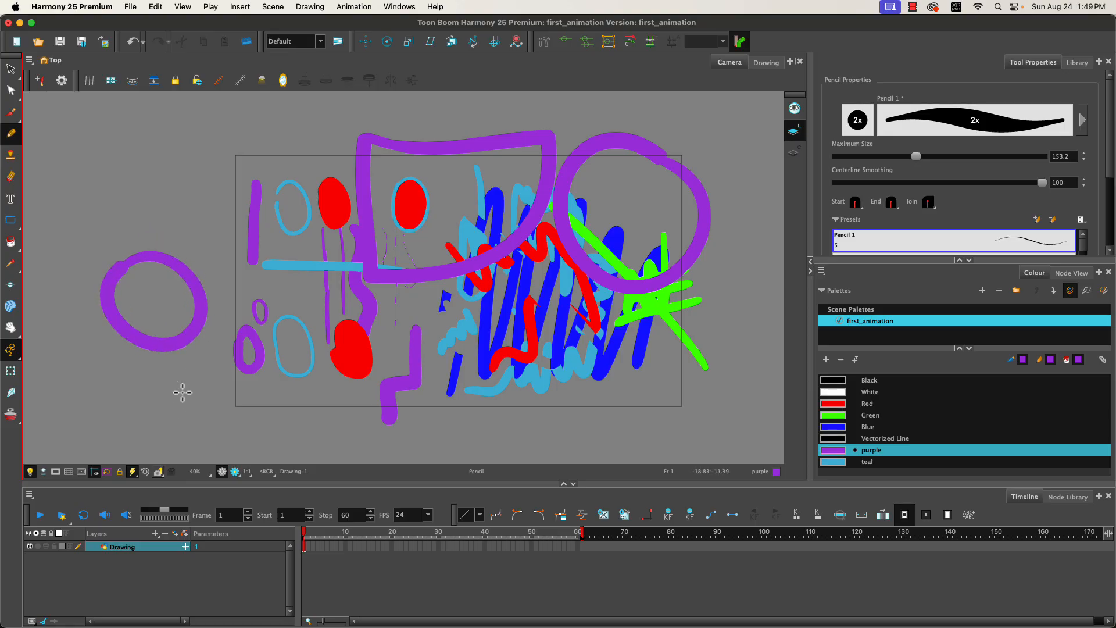
pyautogui.moveTo(172, 389)
pyautogui.mouseDown()
pyautogui.moveTo(166, 415)
pyautogui.moveTo(170, 385)
pyautogui.mouseUp()
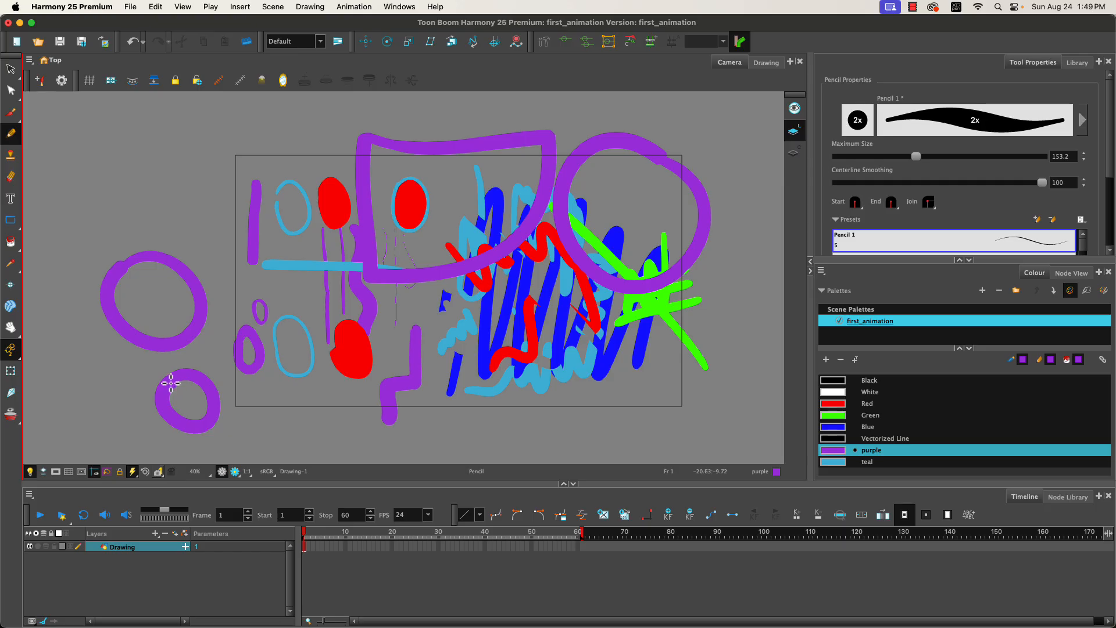